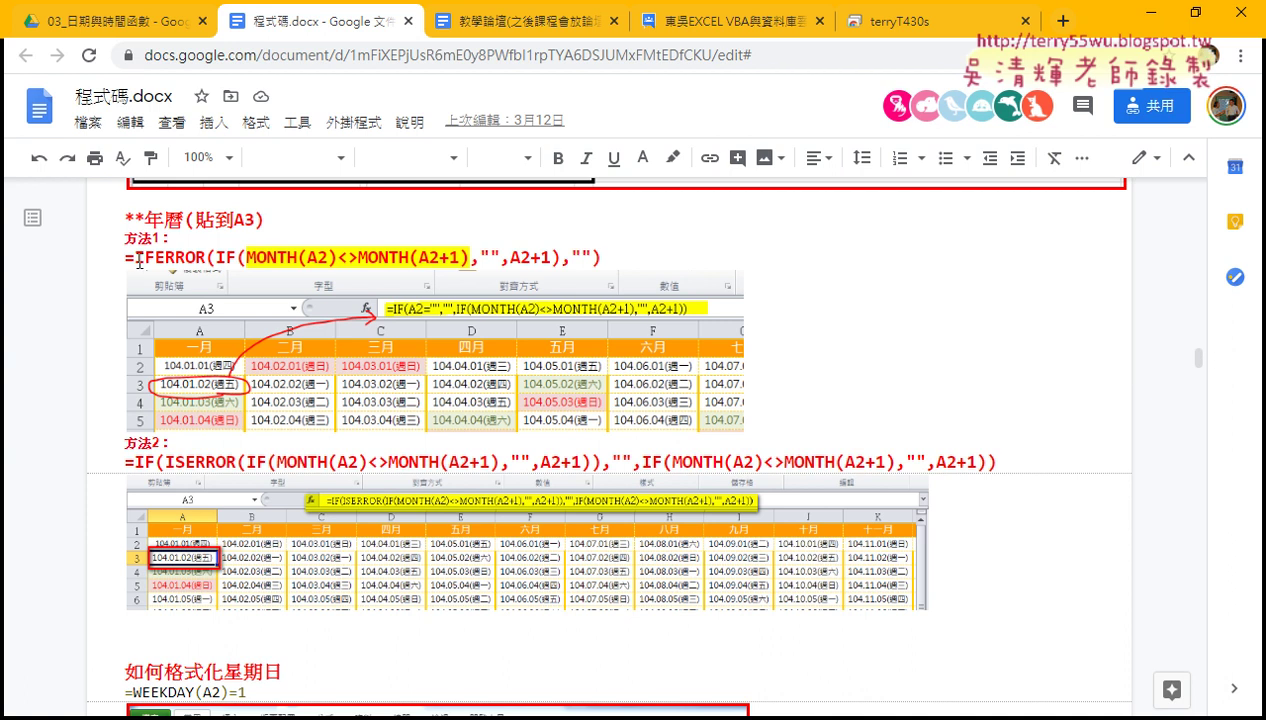
# Highlight the IFERROR formula and its IF(MONTH(A2)<>MONTH(A2+1) part in the notes
pyautogui.moveTo(127, 258); pyautogui.dragTo(610, 258)
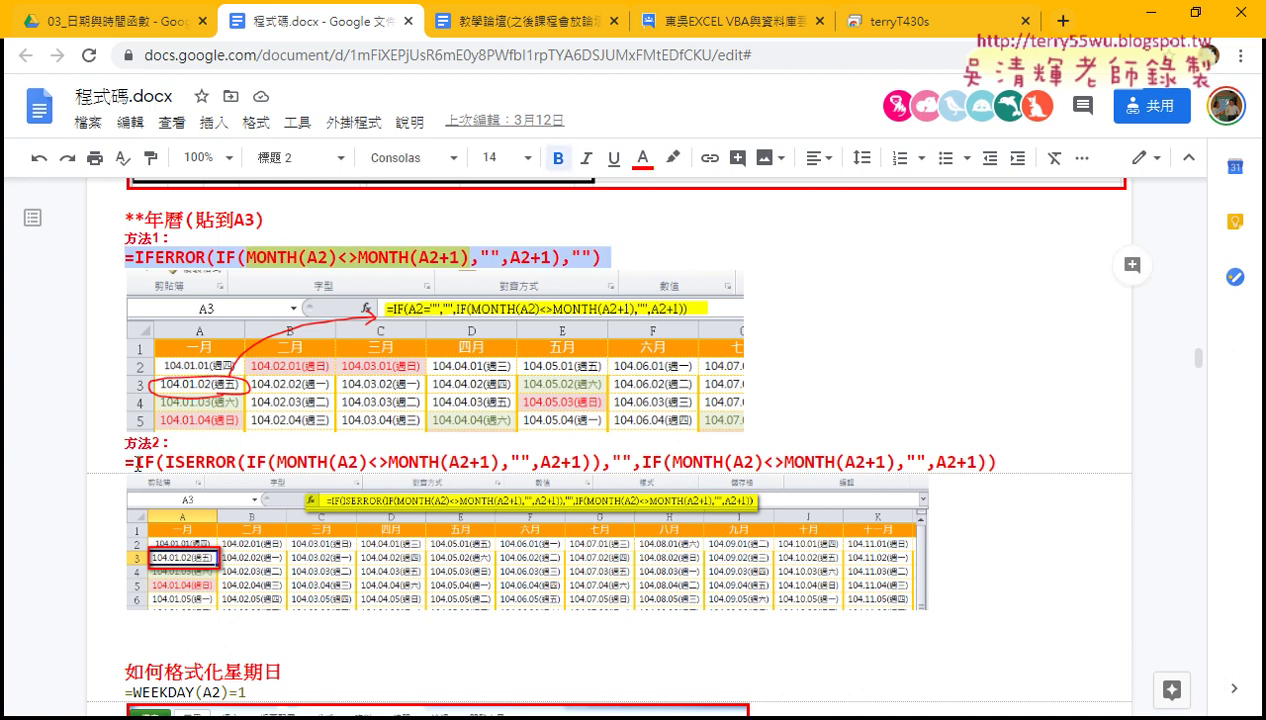
pyautogui.moveTo(130, 461); pyautogui.dragTo(342, 461)
pyautogui.click(283, 258)
pyautogui.moveTo(673, 262); pyautogui.dragTo(122, 258)
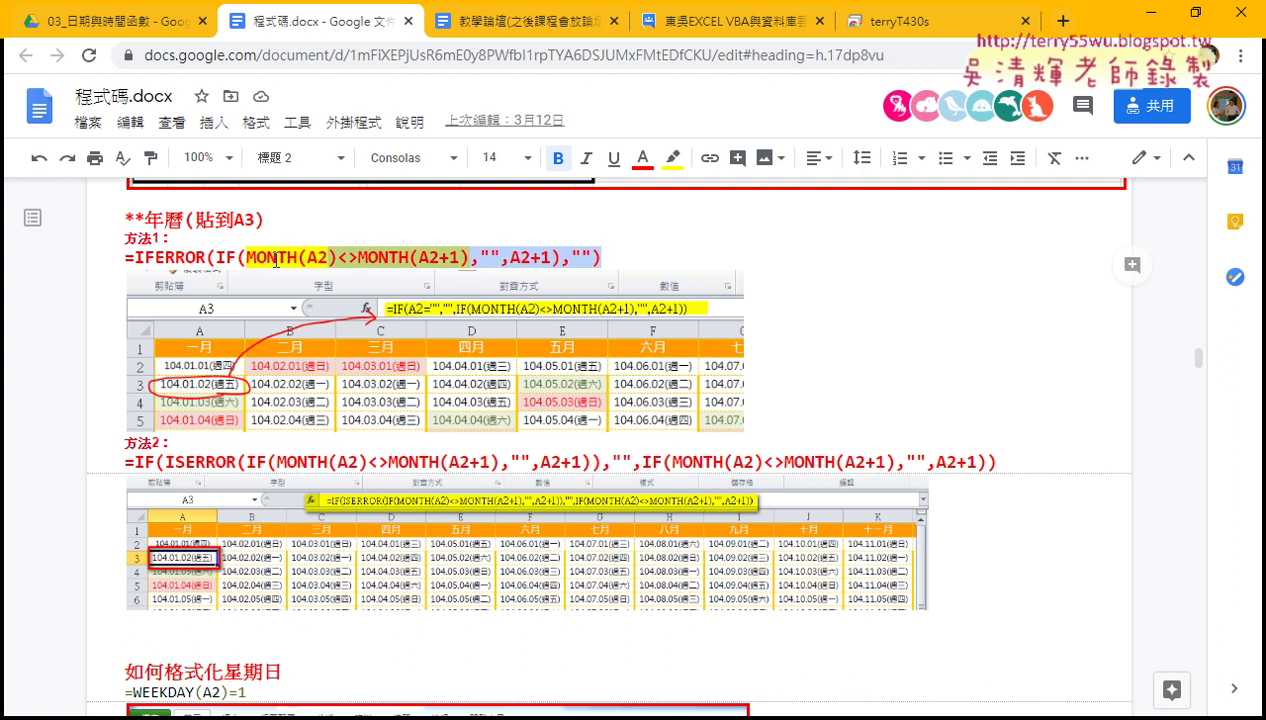
pyautogui.moveTo(216, 258); pyautogui.dragTo(470, 258)
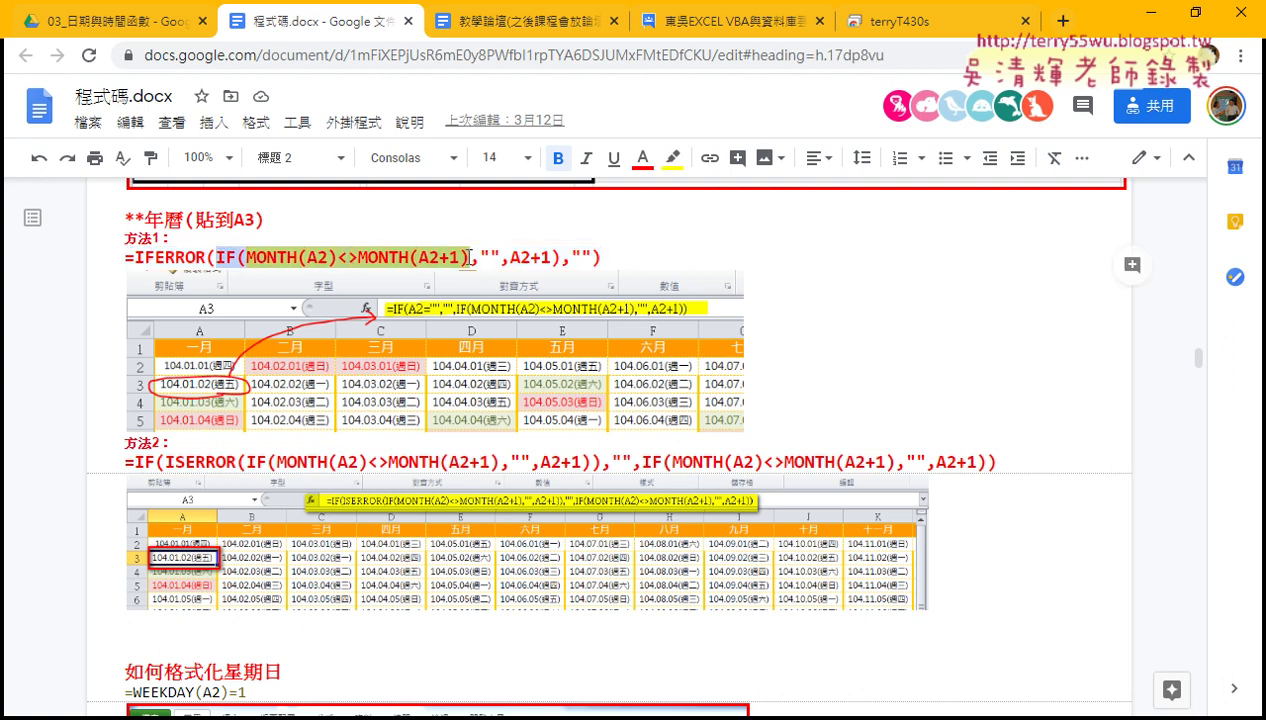
pyautogui.click(470, 258)
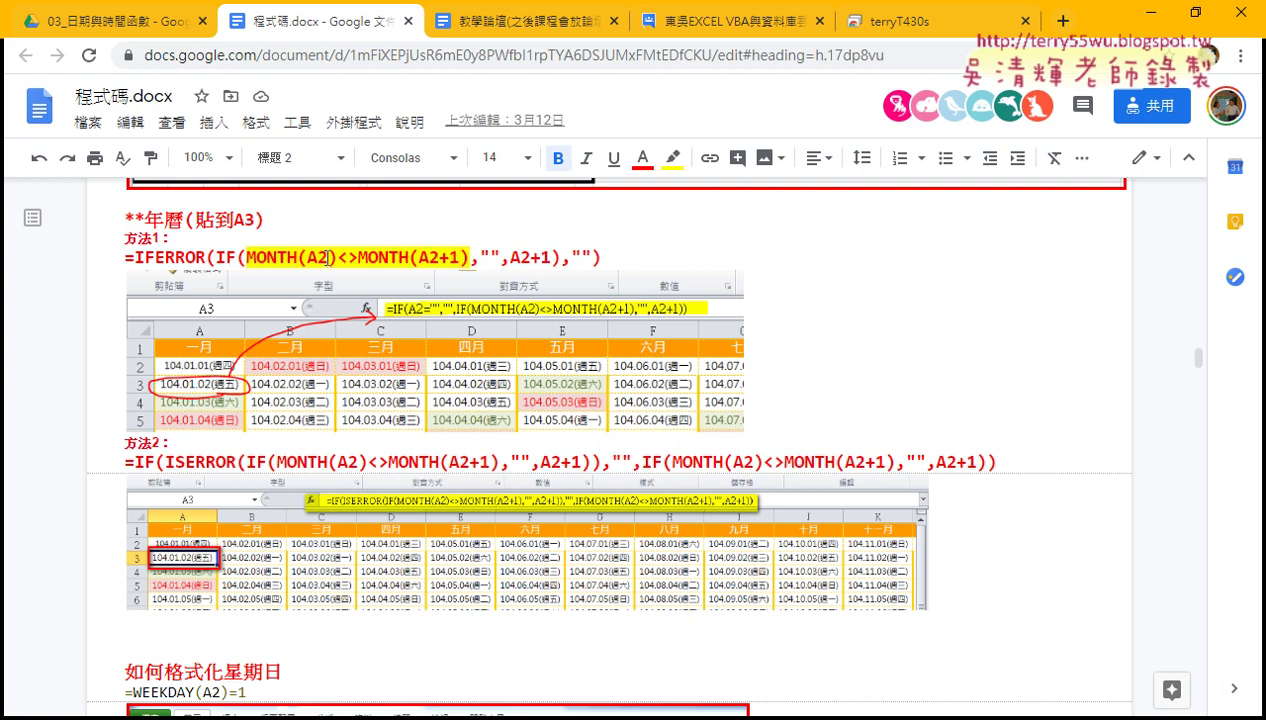
# Point out A2, A2+1 and the value-if-false argument, then minimize the notes window
pyautogui.moveTo(325, 257); pyautogui.dragTo(312, 257)
pyautogui.moveTo(418, 257)
pyautogui.mouseDown()
pyautogui.moveTo(466, 257)
pyautogui.moveTo(251, 252)
pyautogui.mouseUp()
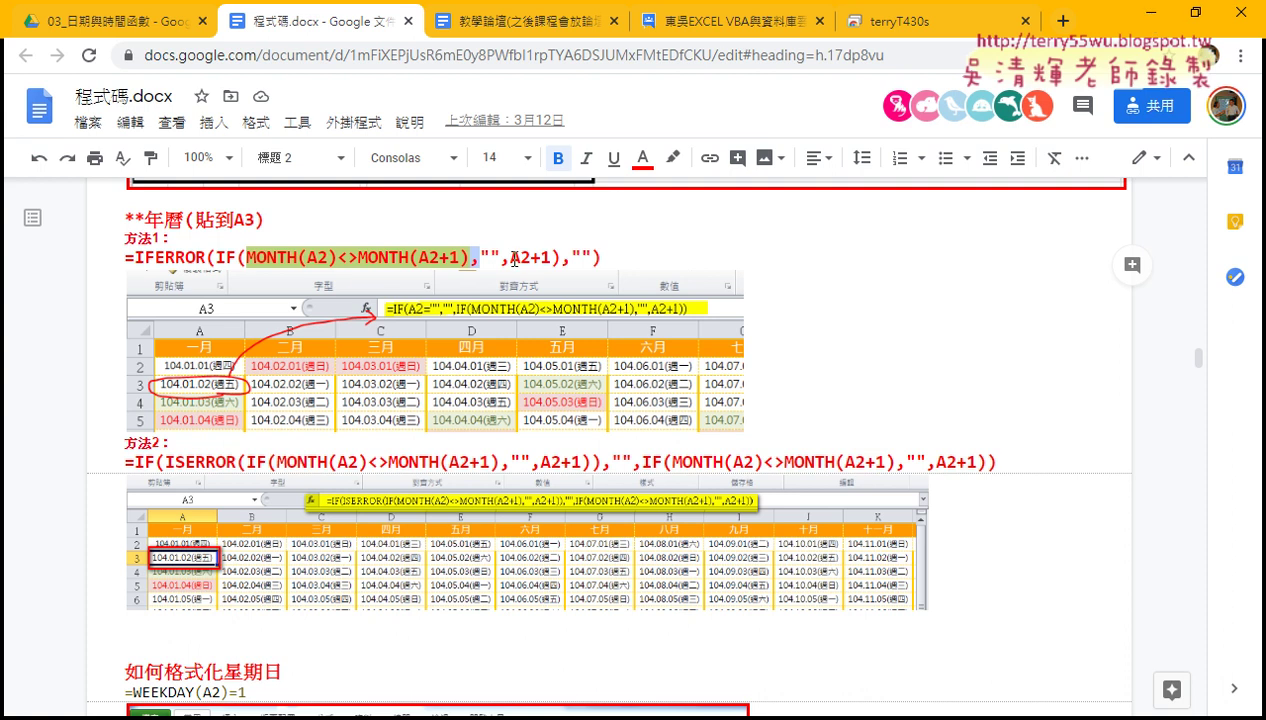
pyautogui.moveTo(510, 258)
pyautogui.mouseDown()
pyautogui.moveTo(551, 258)
pyautogui.moveTo(498, 257)
pyautogui.mouseUp()
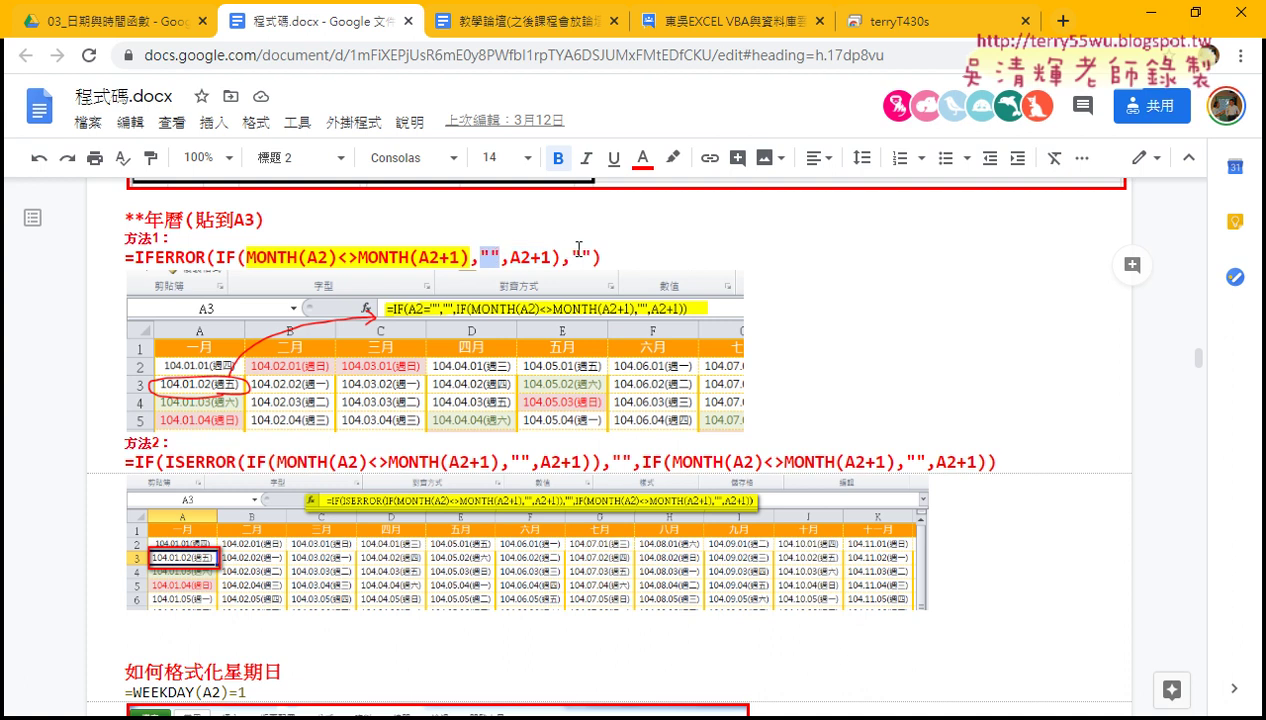
pyautogui.click(1149, 13)
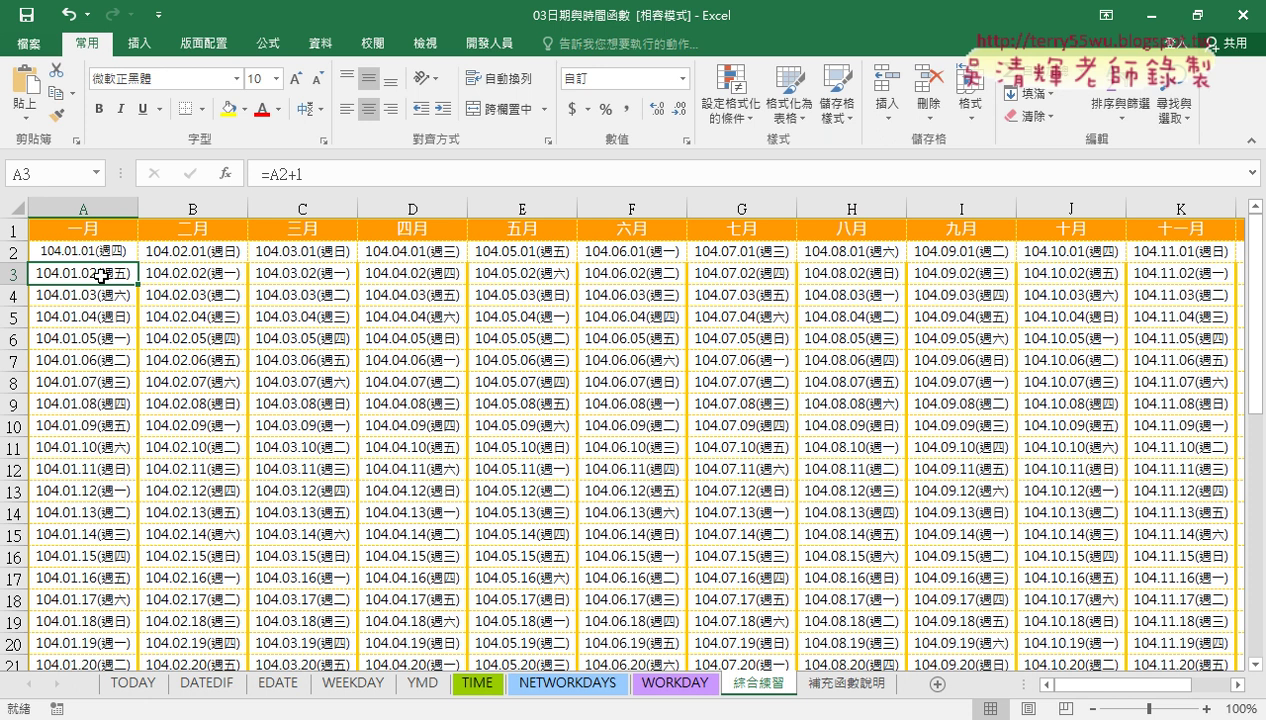
# Clear the calendar dates from A3 to the end of the data and reselect A3
pyautogui.hotkey('ctrl', 'shift', 'Right')
pyautogui.hotkey('ctrl', 'shift', 'Down')
pyautogui.press('Delete')
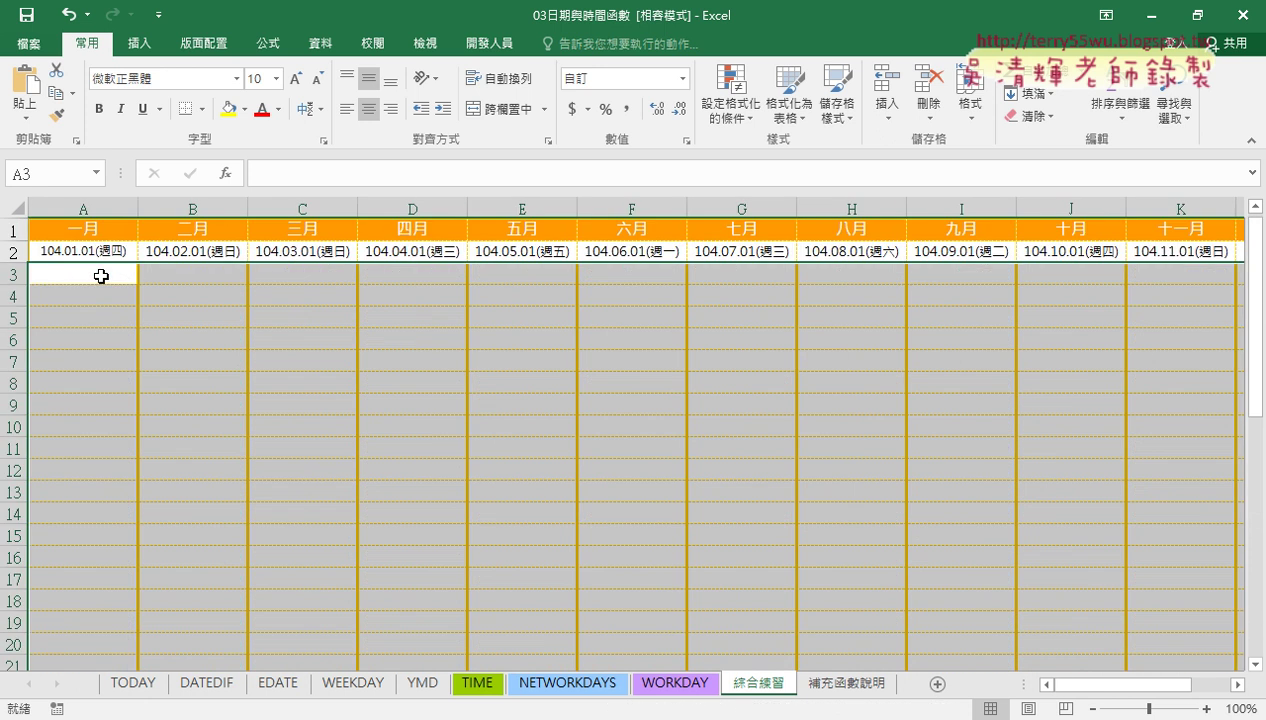
pyautogui.click(100, 275)
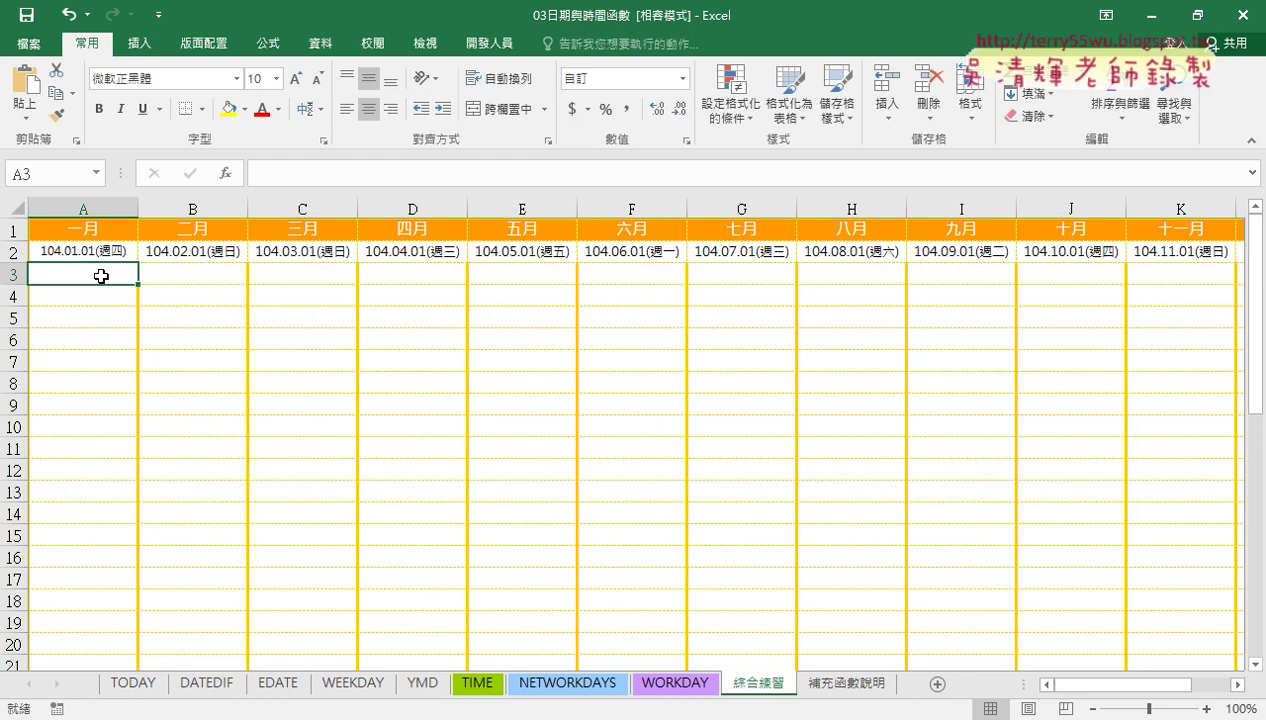
# Insert an IF function into A3 from the Logical category, using A2 as the logical test
pyautogui.click(226, 174)
pyautogui.click(1074, 195)
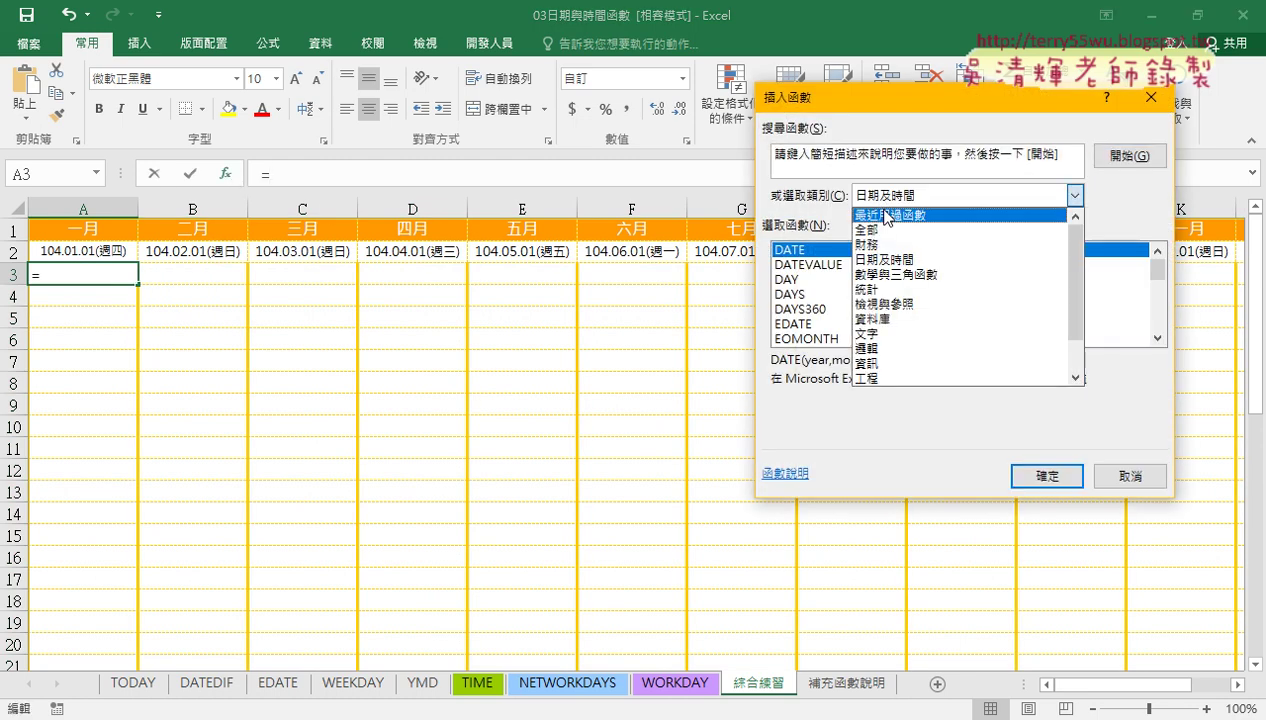
pyautogui.click(866, 348)
pyautogui.doubleClick(784, 280)
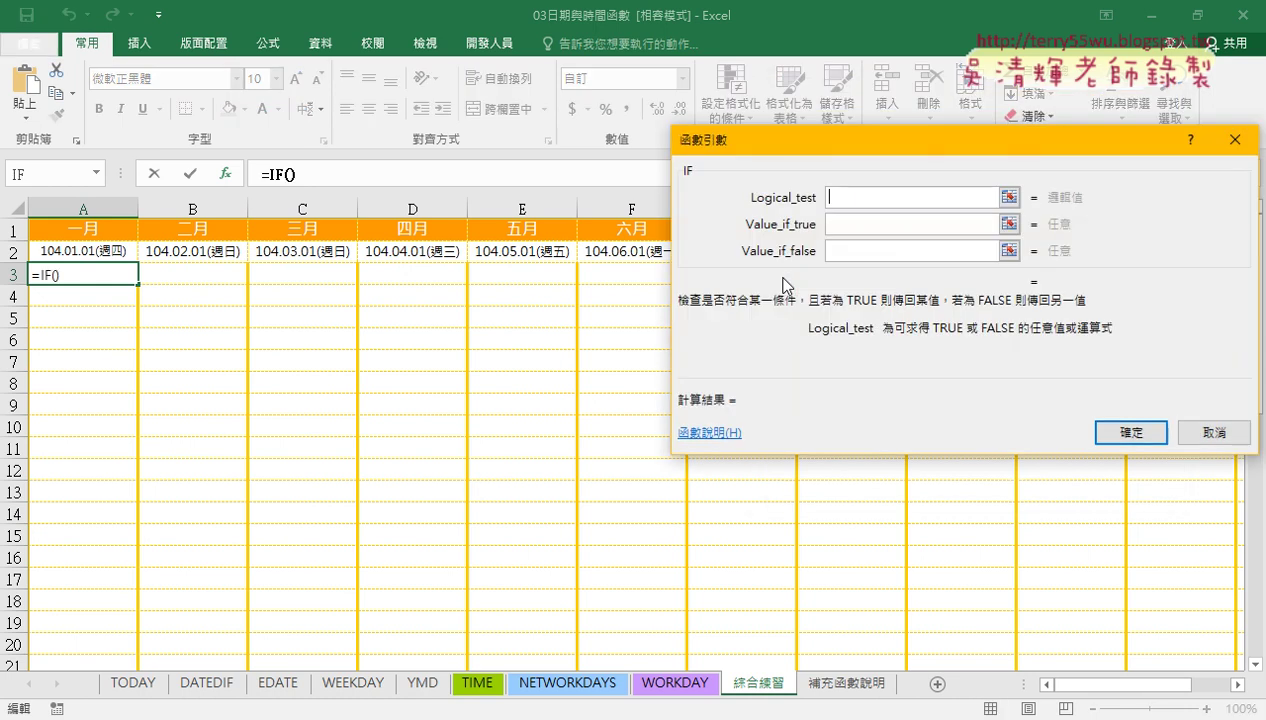
pyautogui.moveTo(813, 150); pyautogui.dragTo(199, 332)
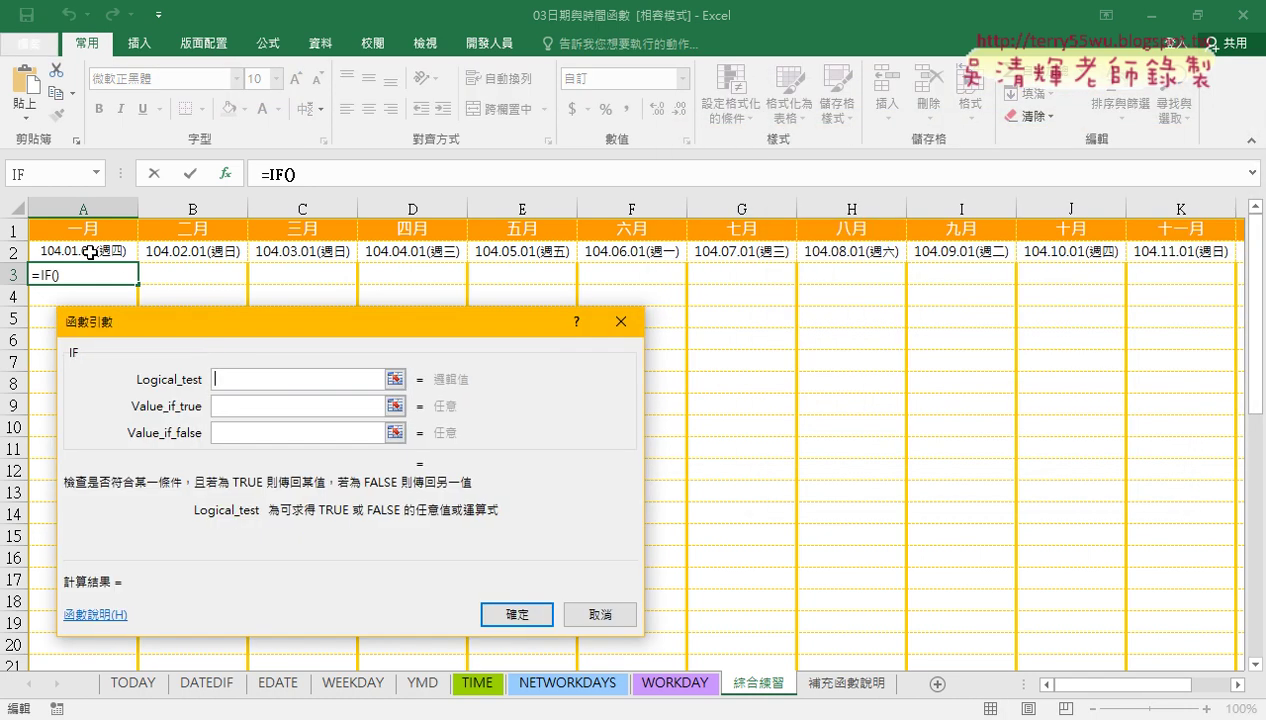
pyautogui.click(90, 252)
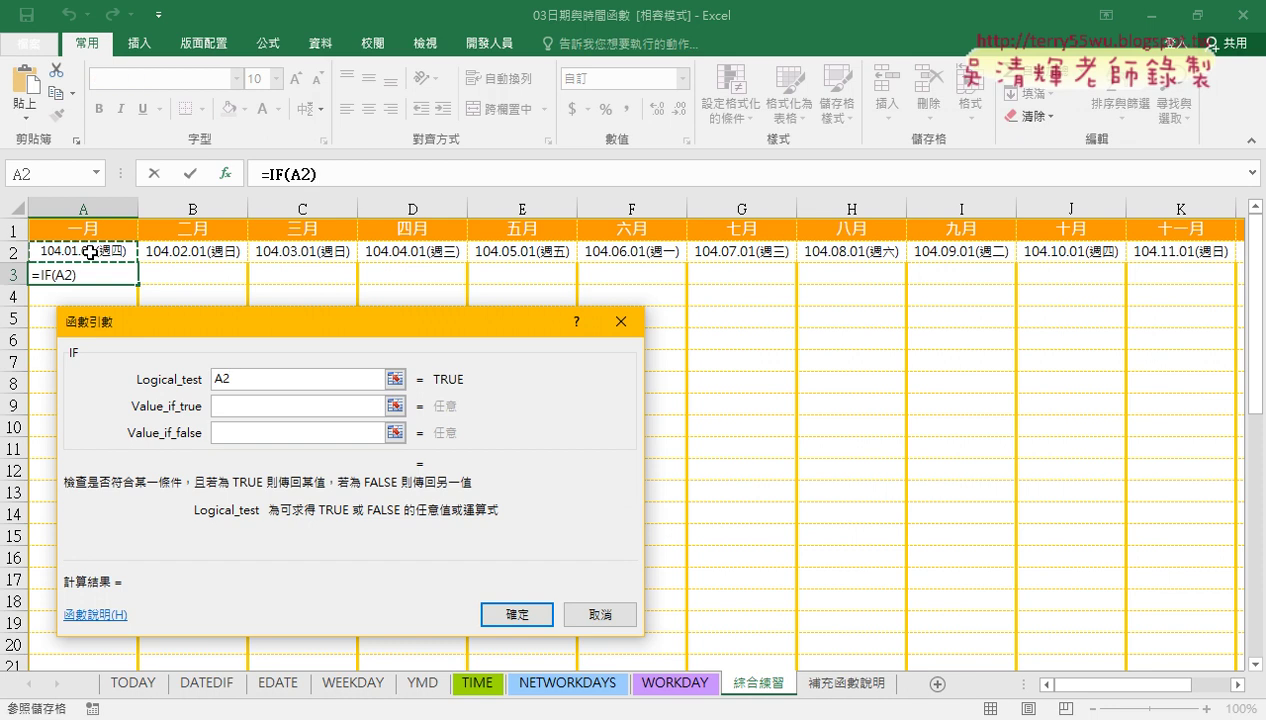
# Wrap A2 as month(A2) in the logical test
pyautogui.click(218, 379)
pyautogui.write('m')
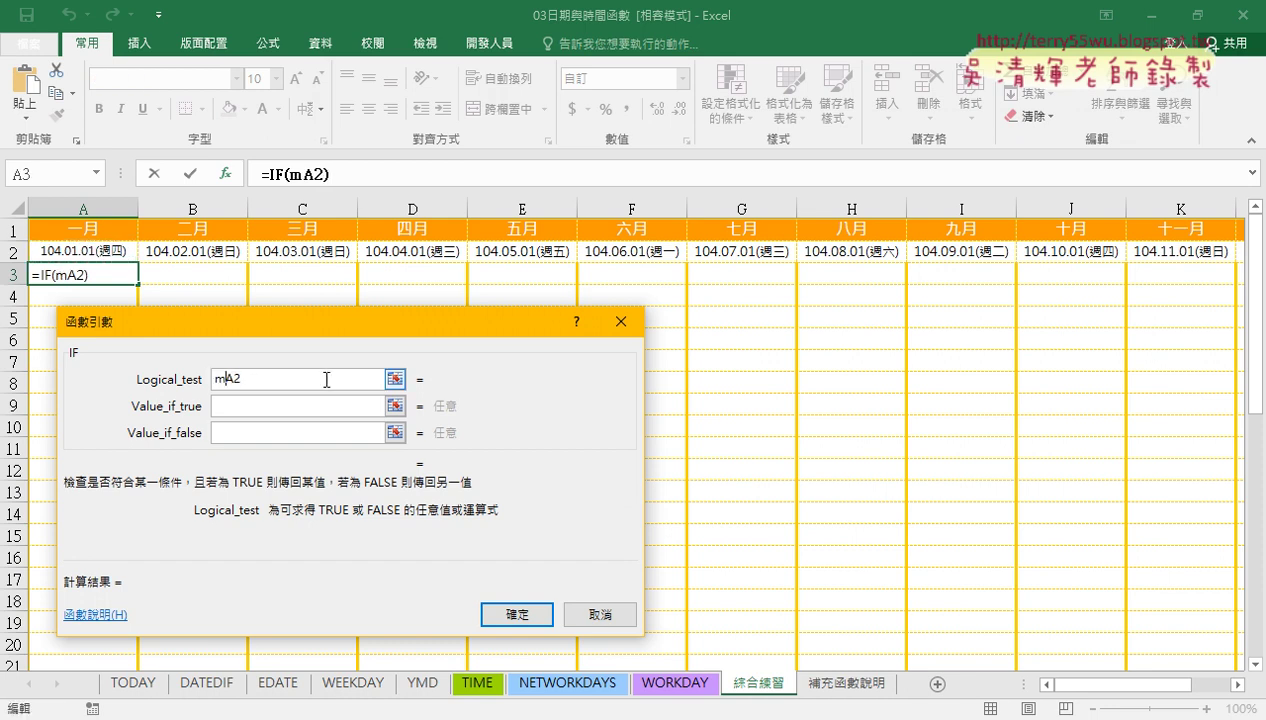
pyautogui.write('ont')
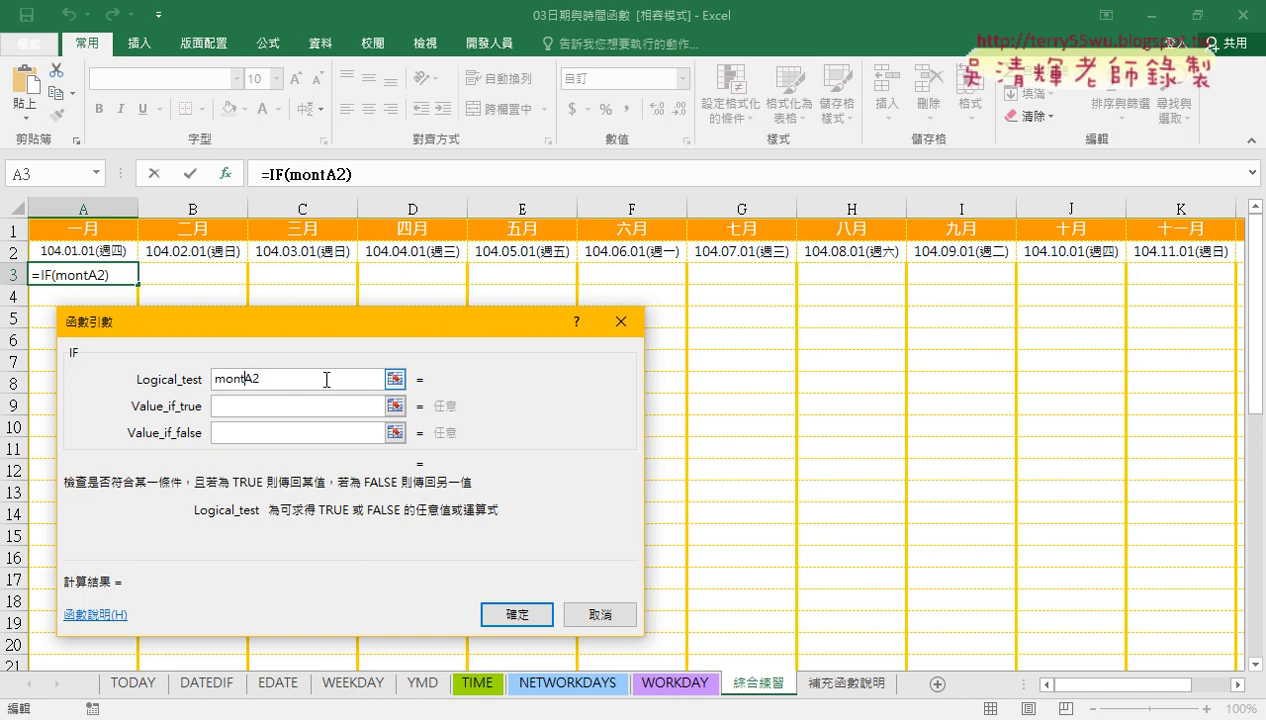
pyautogui.write('h(A2')
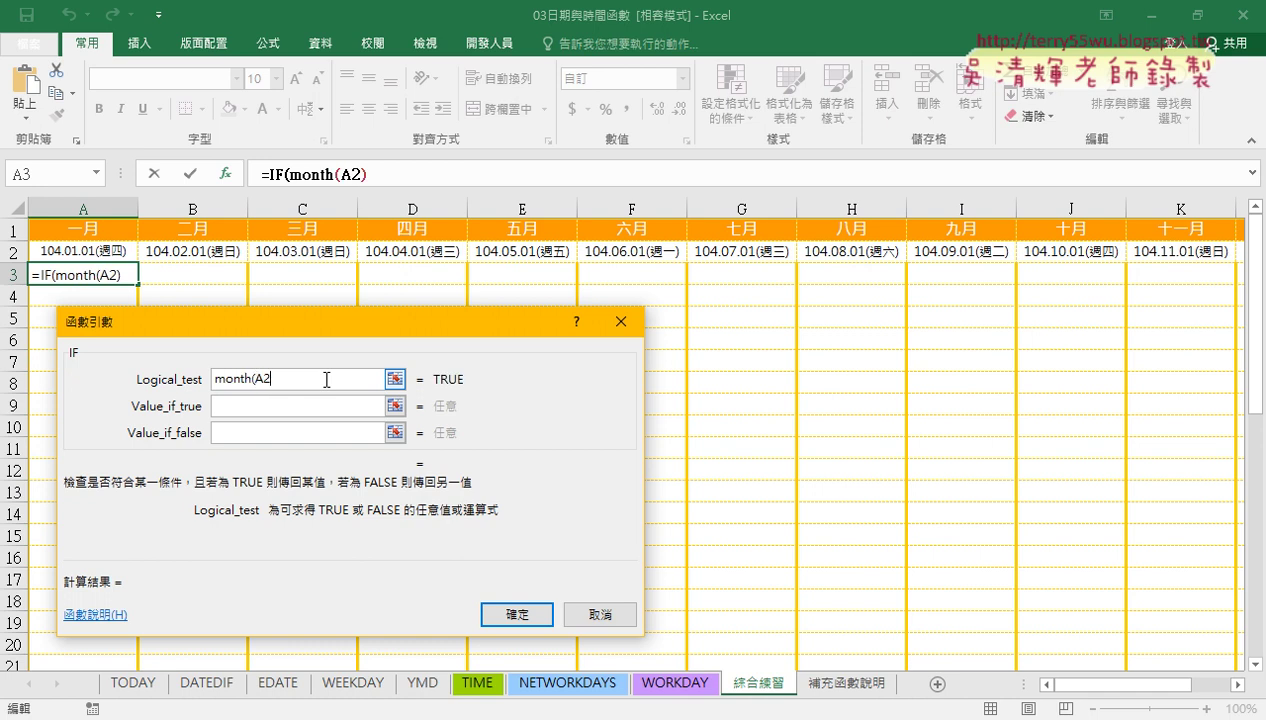
pyautogui.write(')')
pyautogui.moveTo(285, 379); pyautogui.dragTo(213, 379)
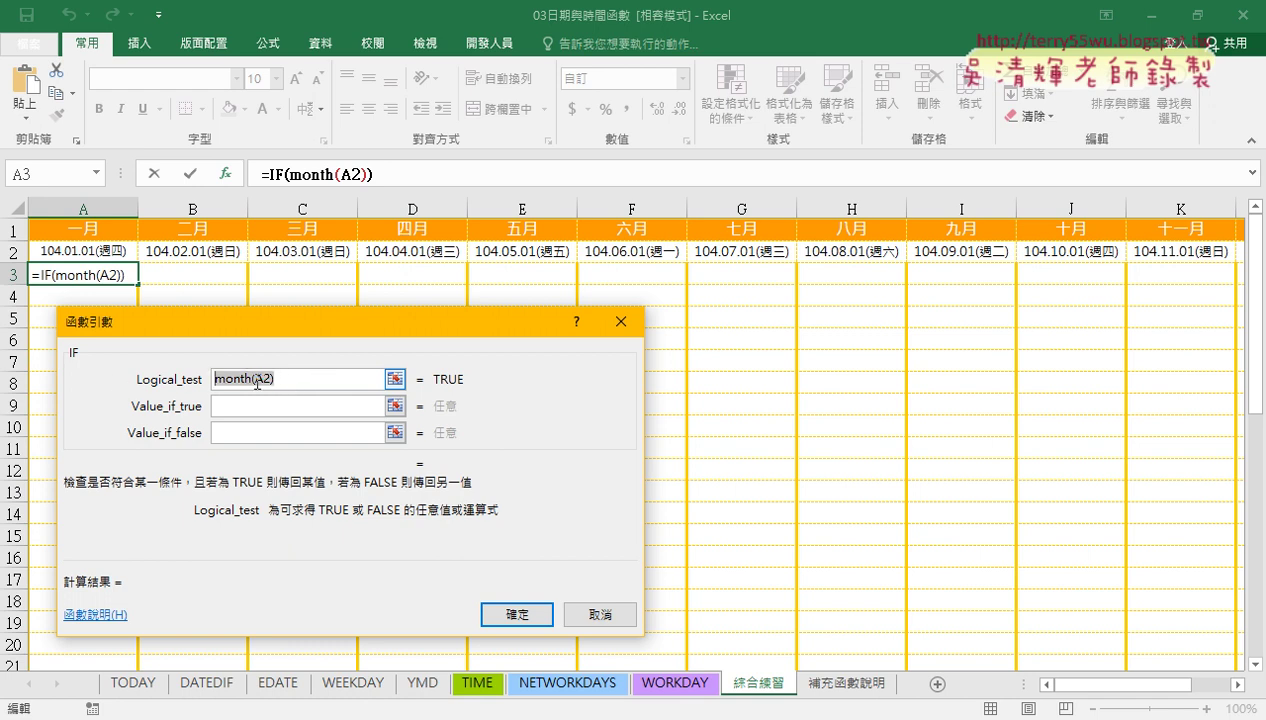
pyautogui.rightClick(257, 382)
pyautogui.click(296, 414)
pyautogui.click(305, 378)
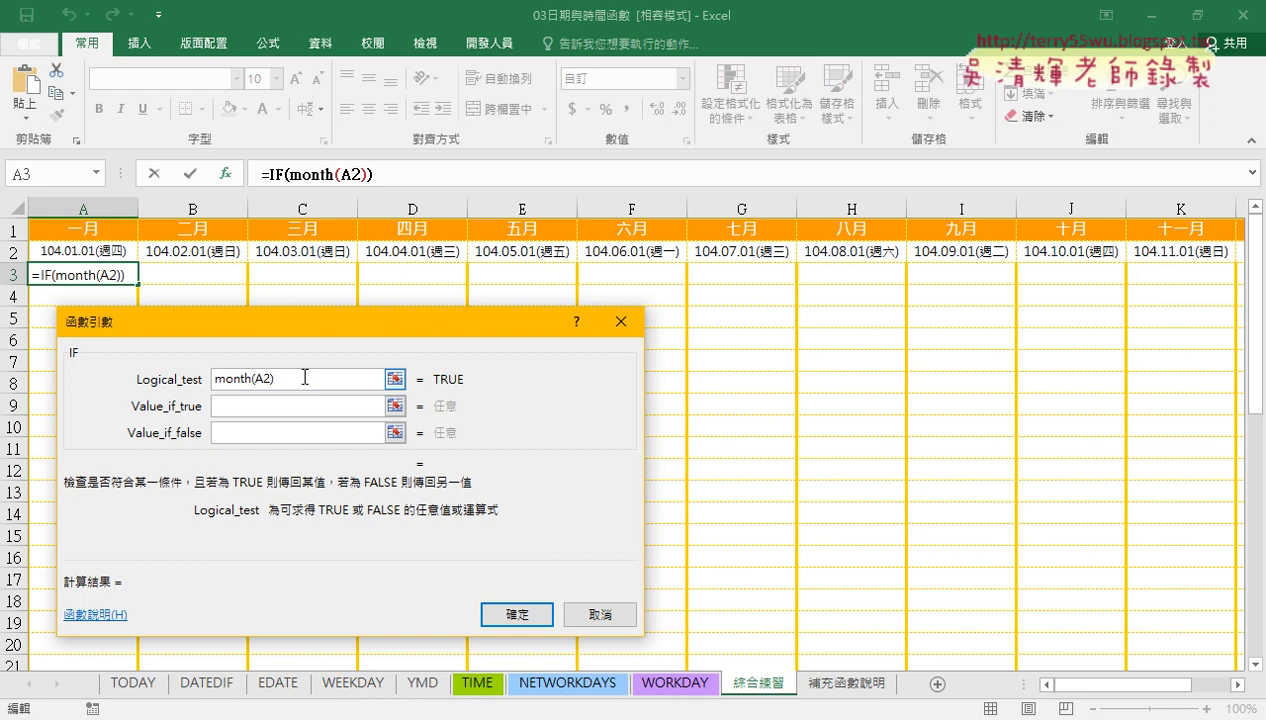
# Complete the logical test as month(A2)<>month(A2+1)
pyautogui.write('<')
pyautogui.write('>')
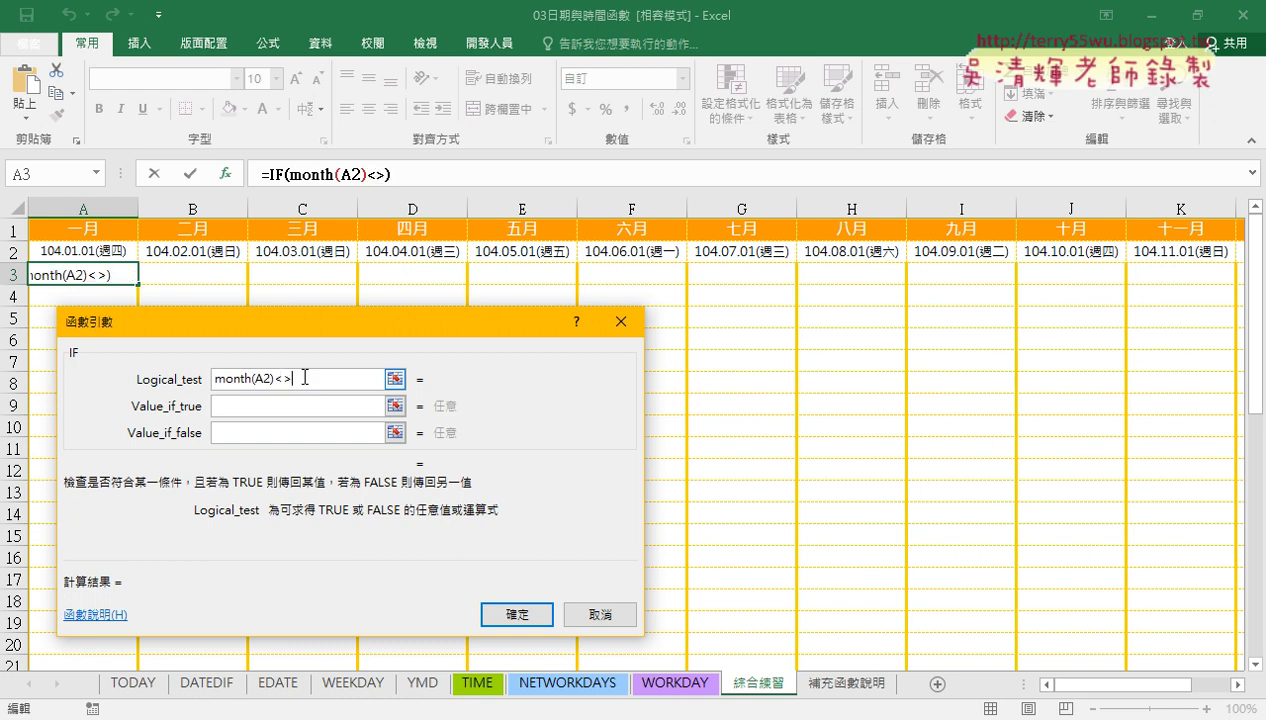
pyautogui.press('BackSpace')
pyautogui.press('BackSpace')
pyautogui.write('=')
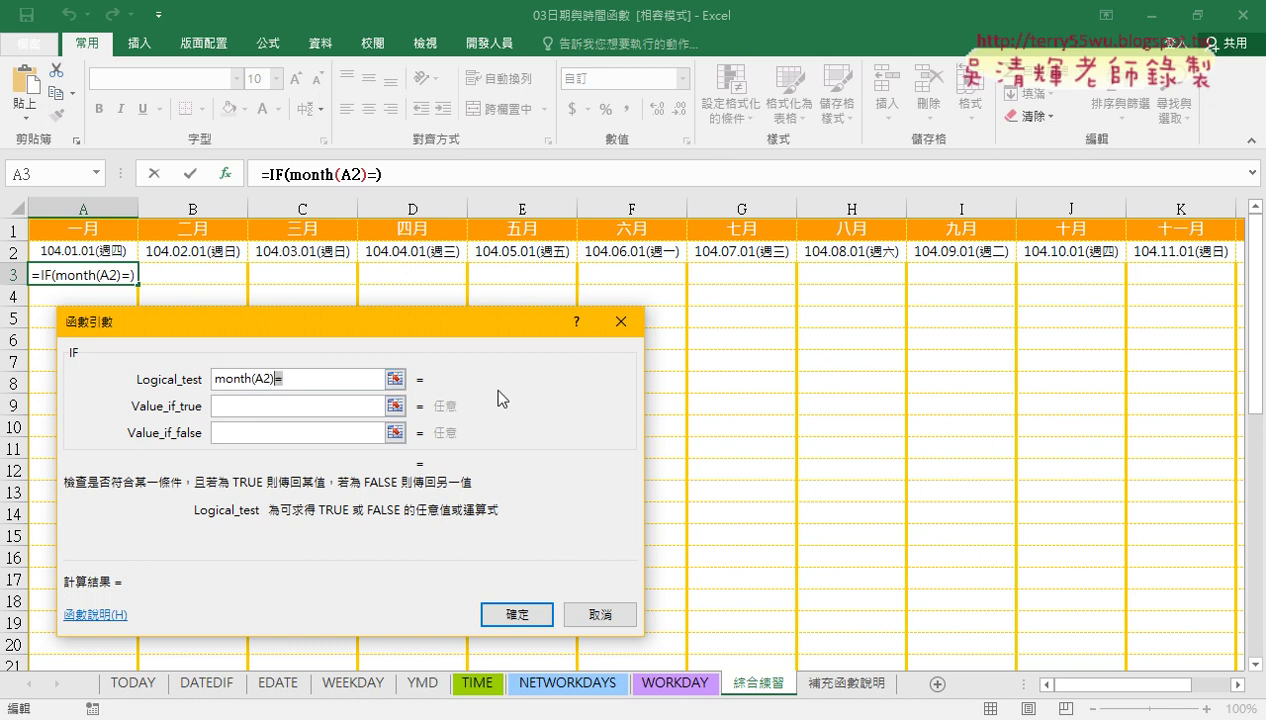
pyautogui.write('<>')
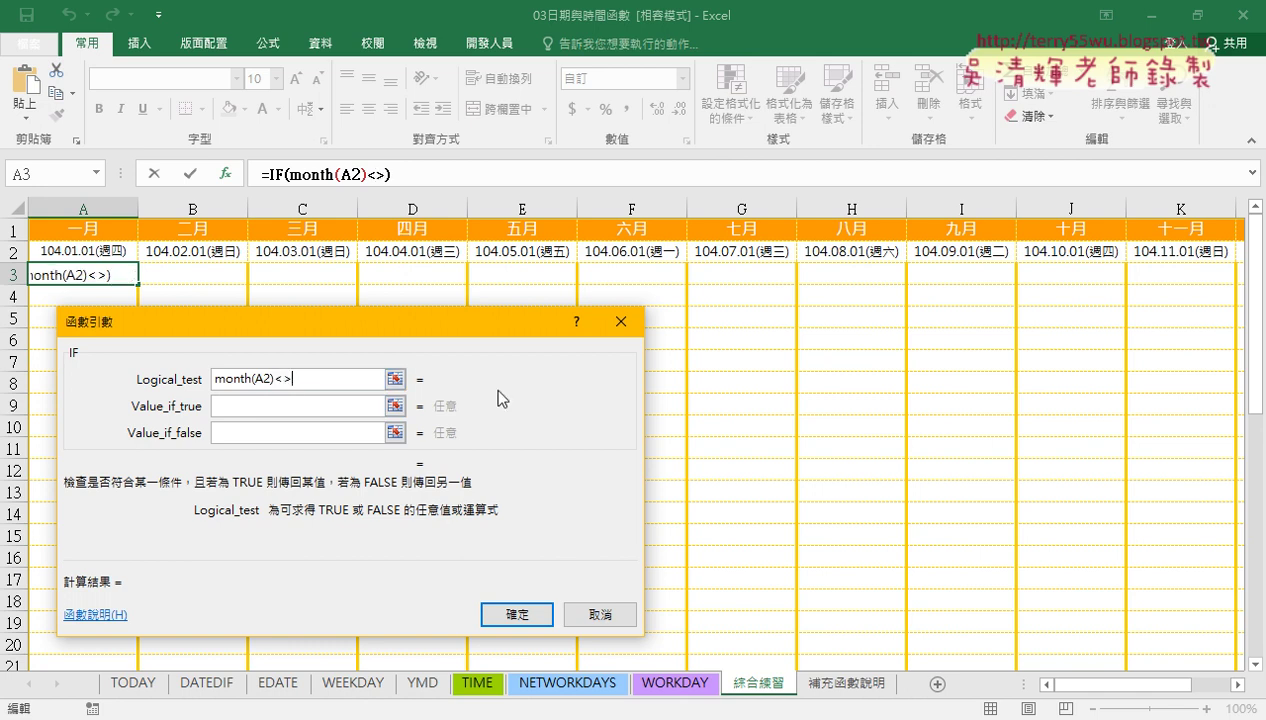
pyautogui.hotkey('ctrl', 'v')
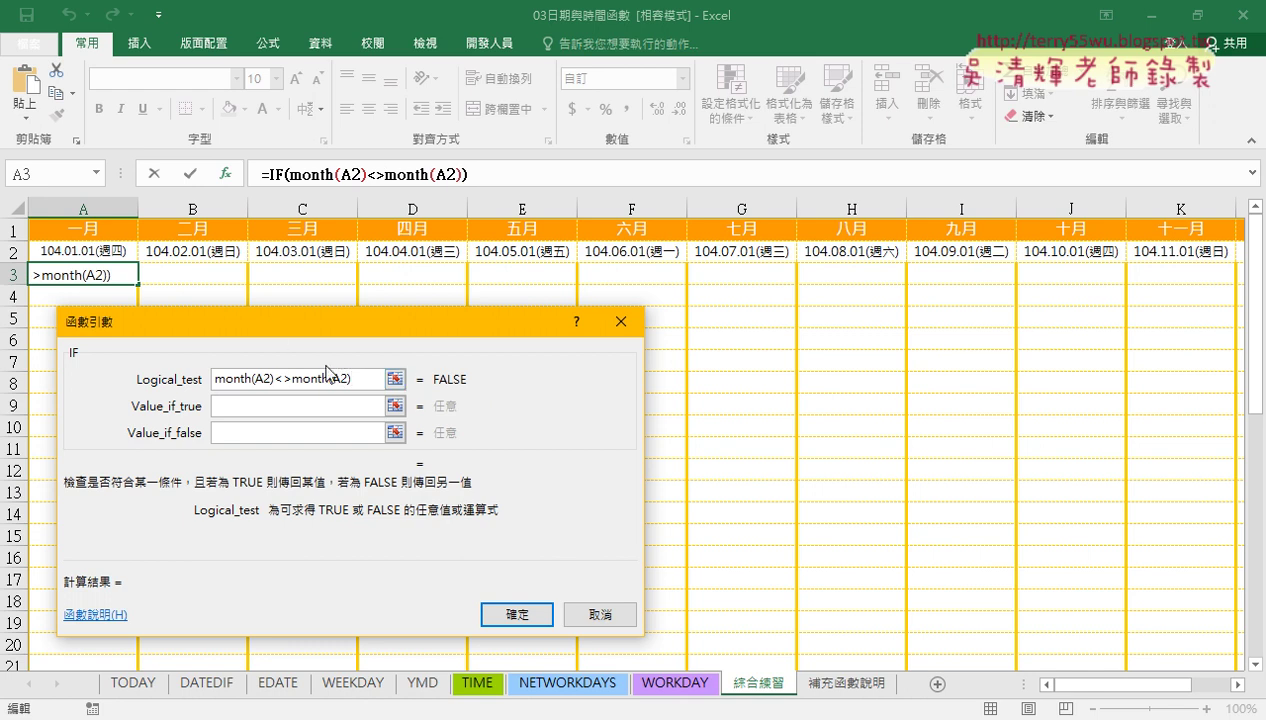
pyautogui.write('+')
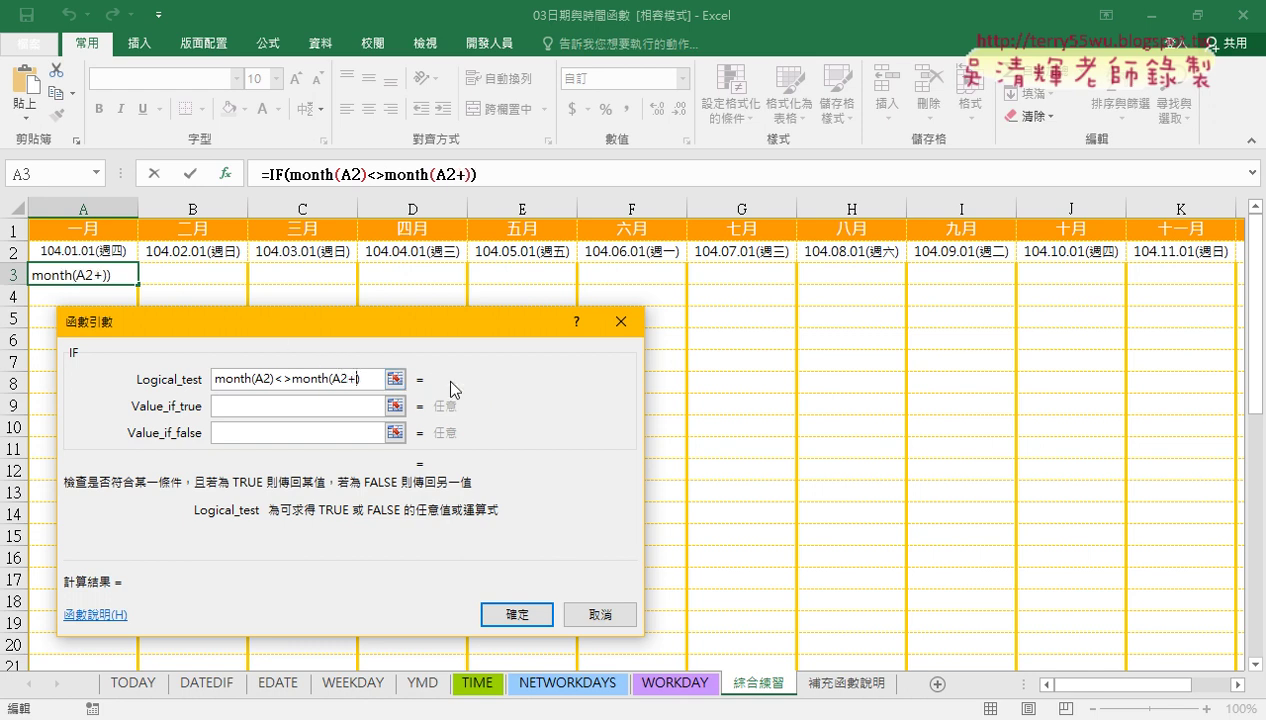
pyautogui.write('1')
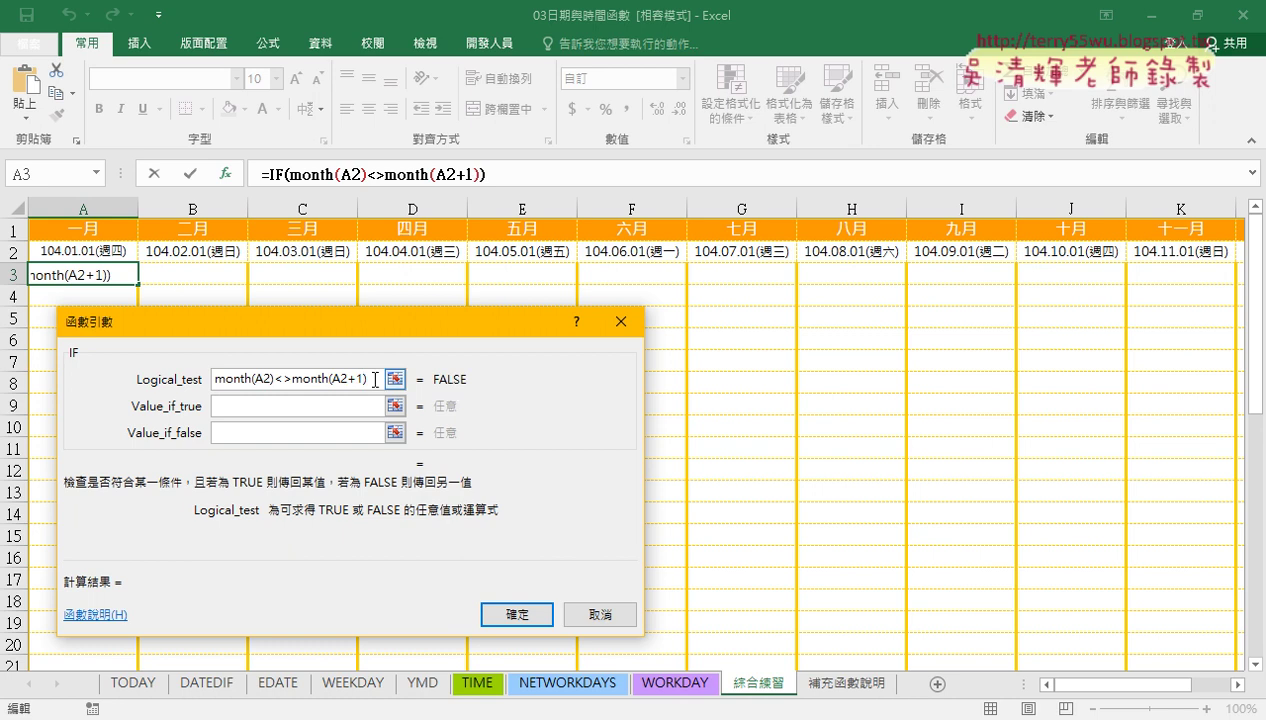
pyautogui.moveTo(365, 379); pyautogui.dragTo(269, 380)
pyautogui.press('Delete')
pyautogui.hotkey('ctrl', 'z')
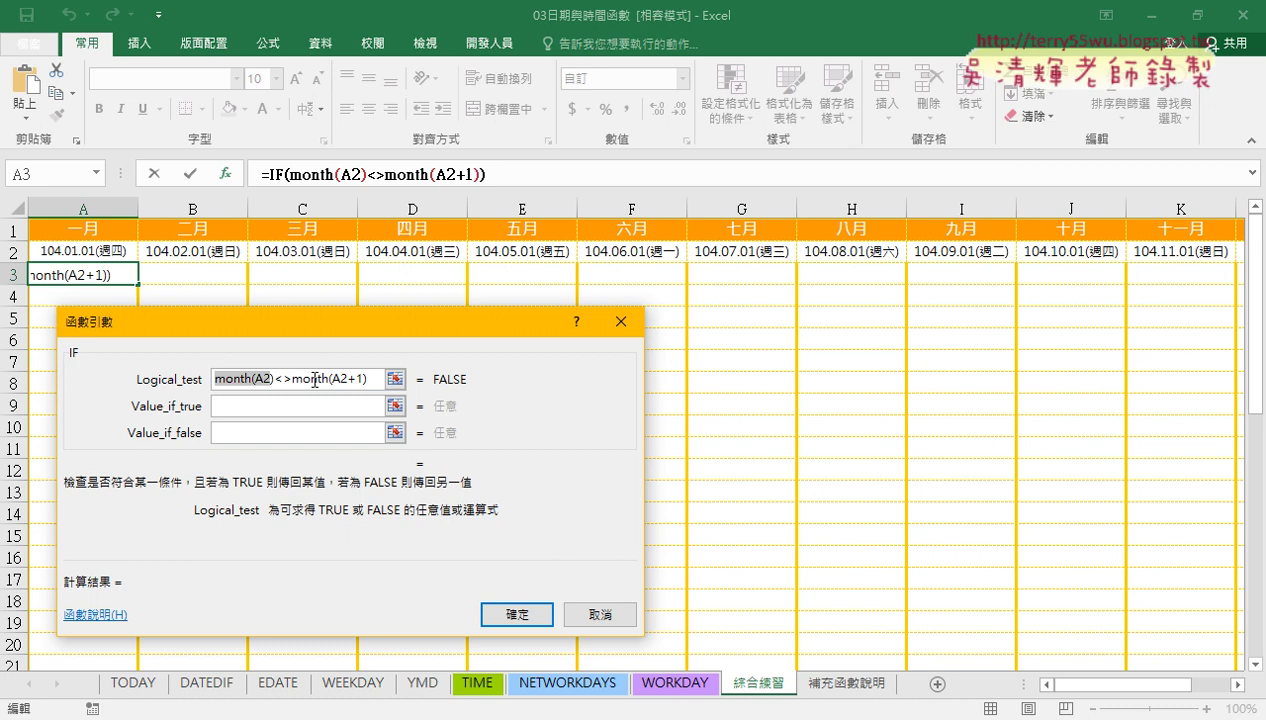
pyautogui.moveTo(274, 380); pyautogui.dragTo(291, 381)
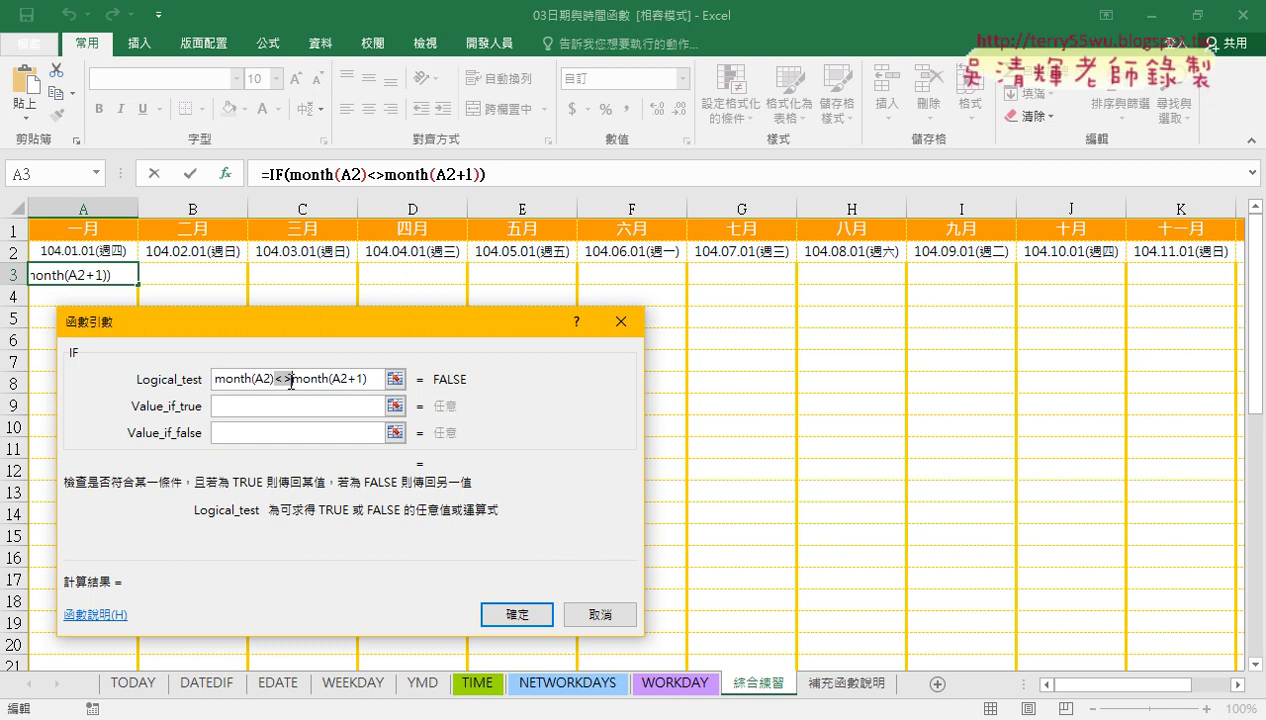
# Set Value_if_true to "" and copy A2+1 into Value_if_false
pyautogui.click(275, 408)
pyautogui.write('"')
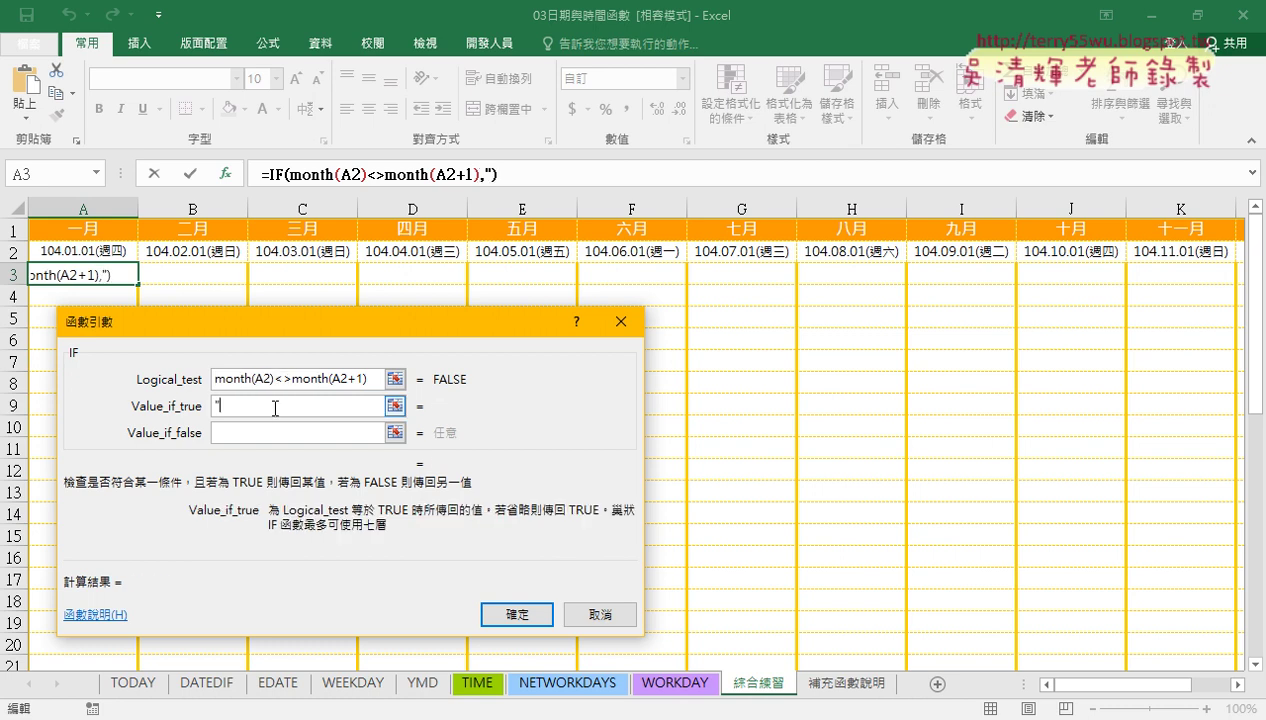
pyautogui.write('"')
pyautogui.click(274, 433)
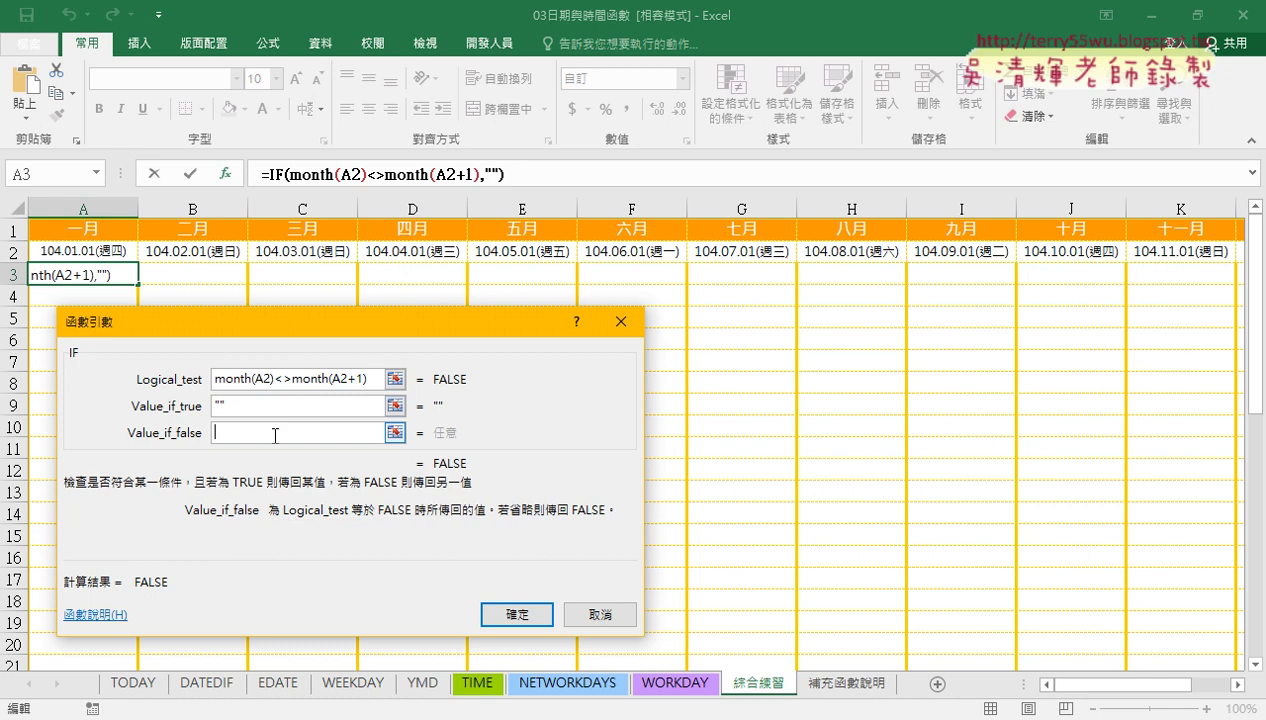
pyautogui.click(345, 380)
pyautogui.moveTo(328, 380); pyautogui.dragTo(368, 380)
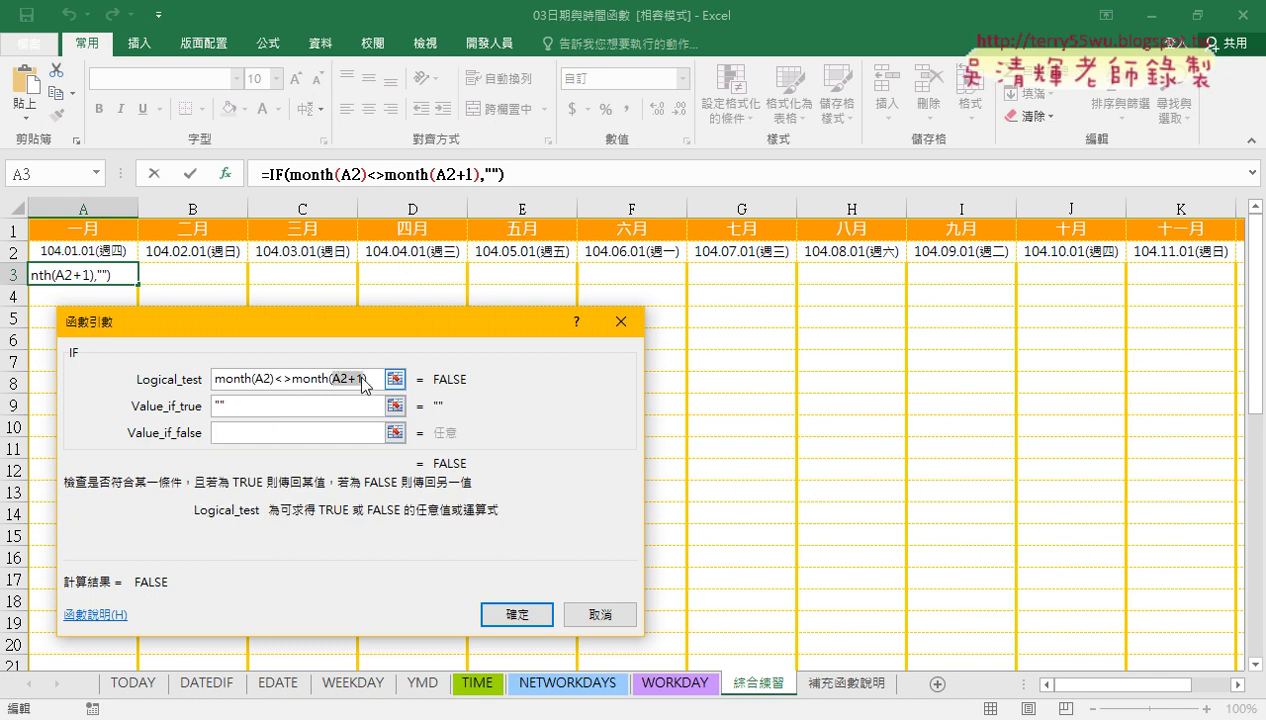
pyautogui.rightClick(353, 380)
pyautogui.click(370, 413)
pyautogui.click(282, 433)
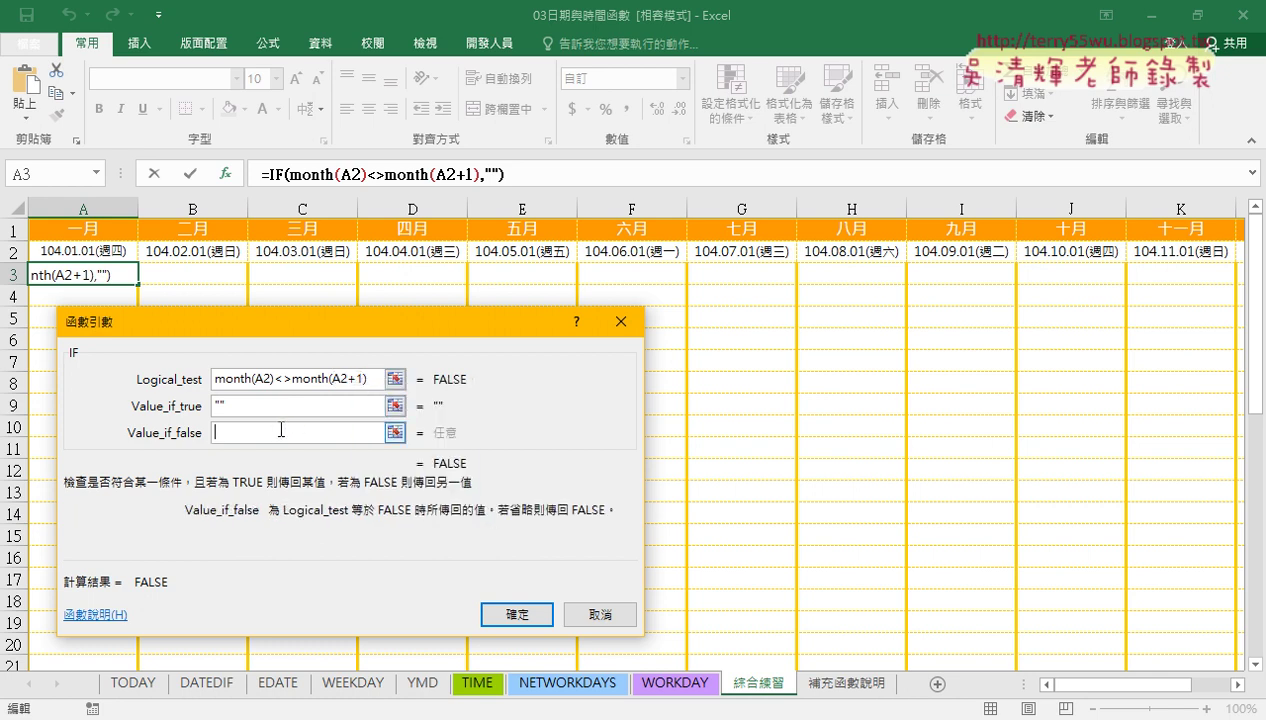
pyautogui.rightClick(282, 433)
pyautogui.click(318, 488)
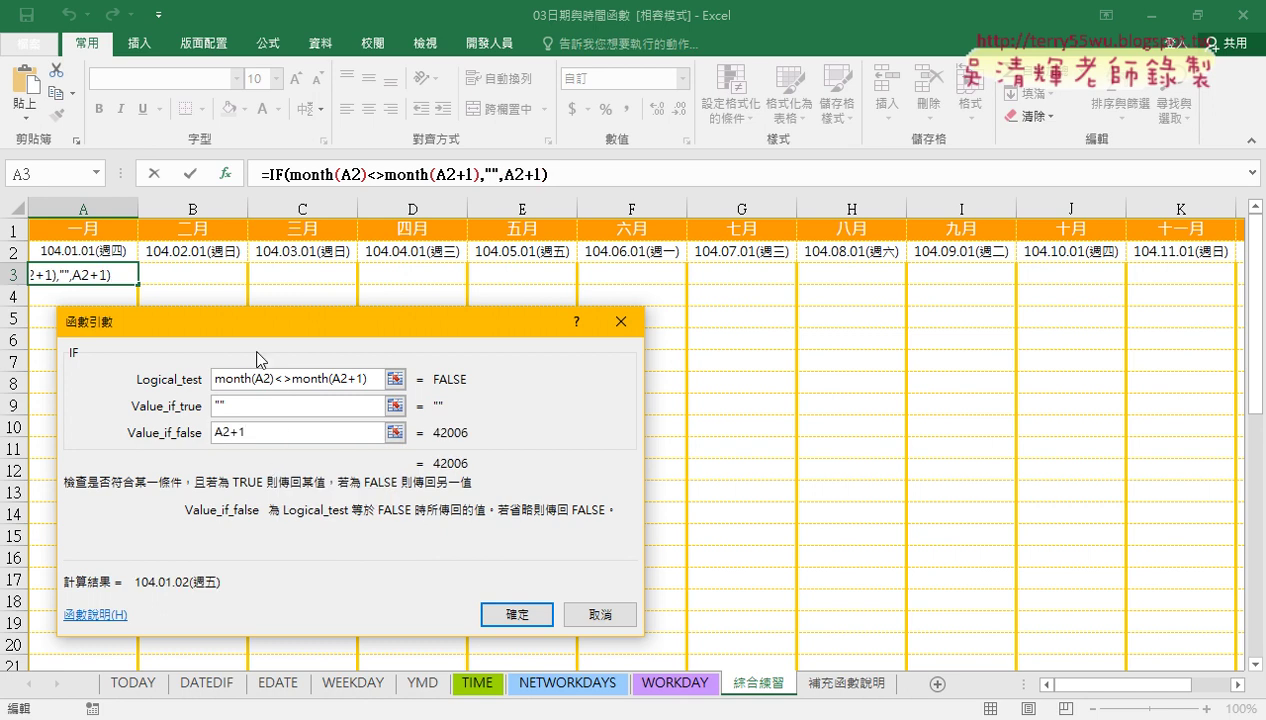
# Highlight month(A2) and month(A2+1) in the test, then select the <> operator
pyautogui.click(267, 382)
pyautogui.moveTo(270, 380); pyautogui.dragTo(214, 380)
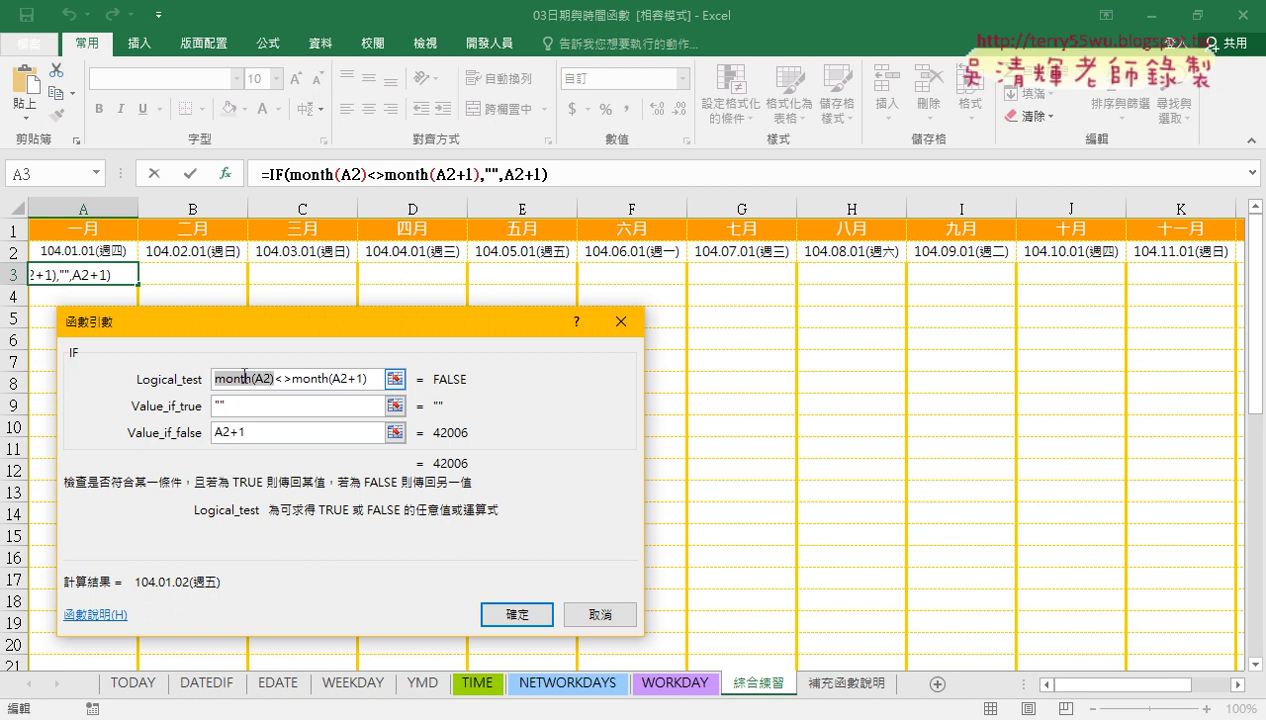
pyautogui.moveTo(368, 379); pyautogui.dragTo(291, 379)
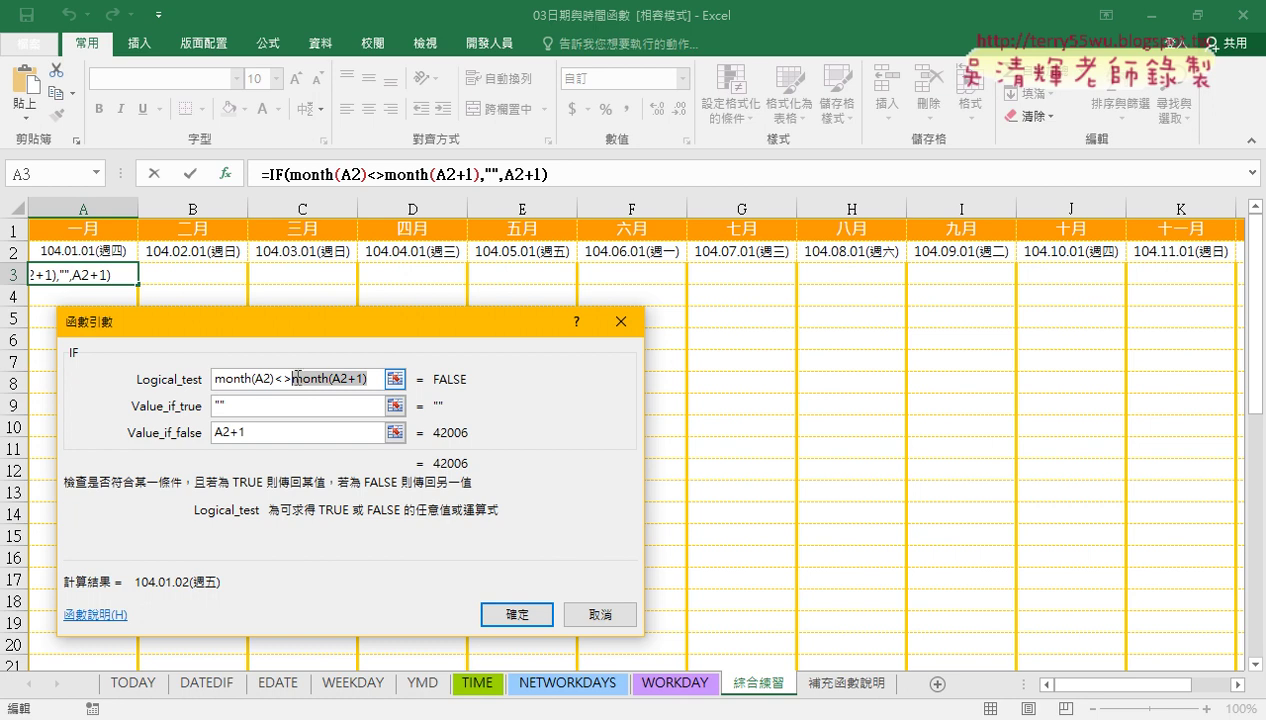
pyautogui.press('Tab')
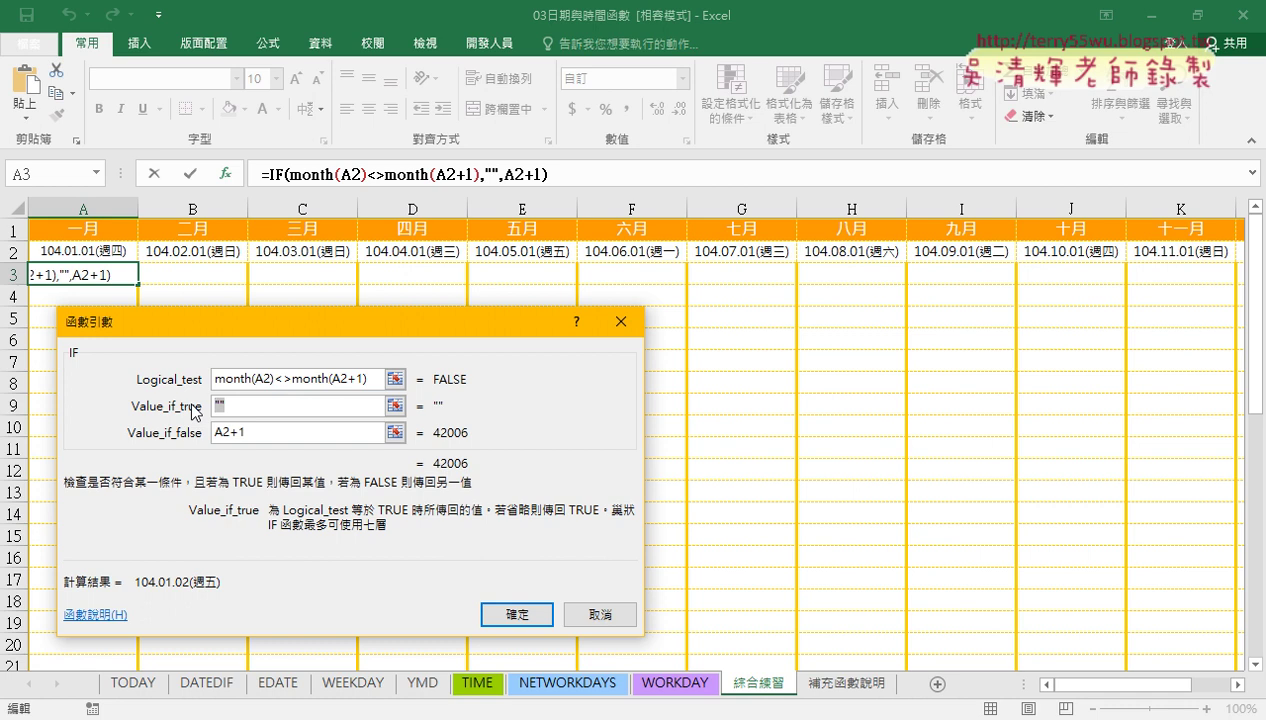
pyautogui.click(281, 379)
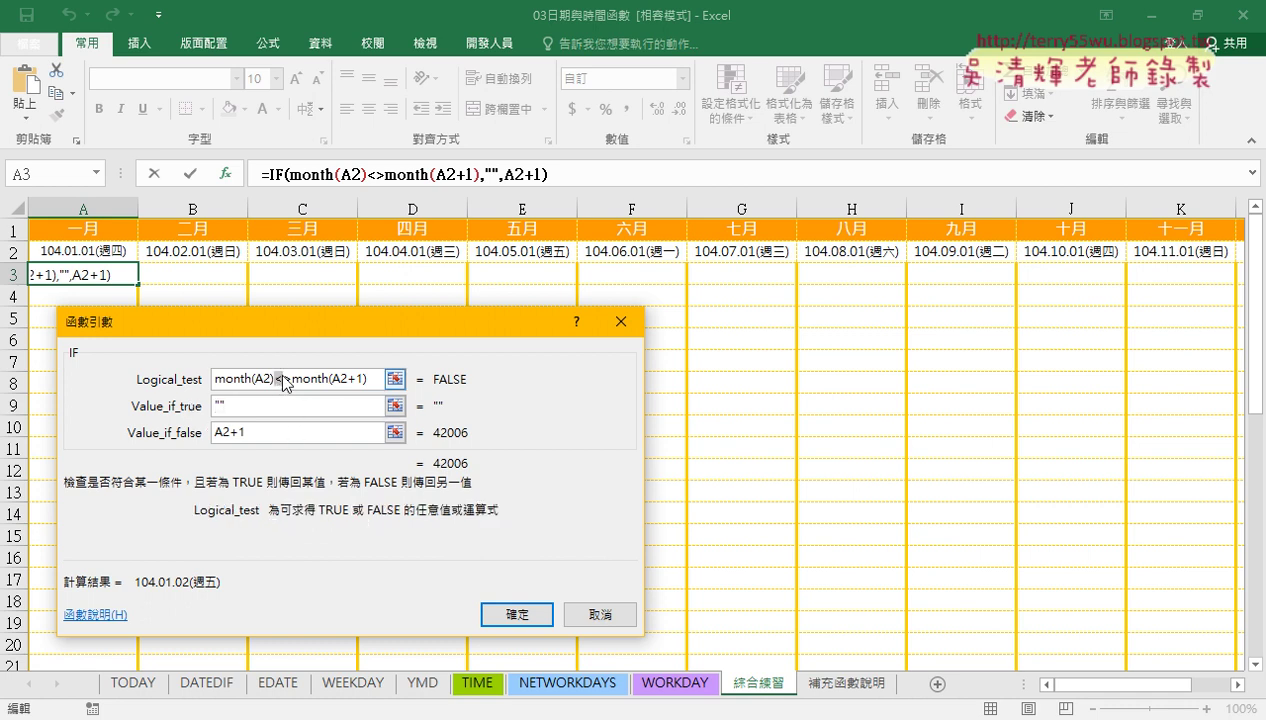
pyautogui.moveTo(284, 381); pyautogui.dragTo(292, 381)
# Try = in place of <>, restore <>, and confirm =IF(MONTH(A2)<>MONTH(A2+1),"",A2+1) in A3
pyautogui.write('=')
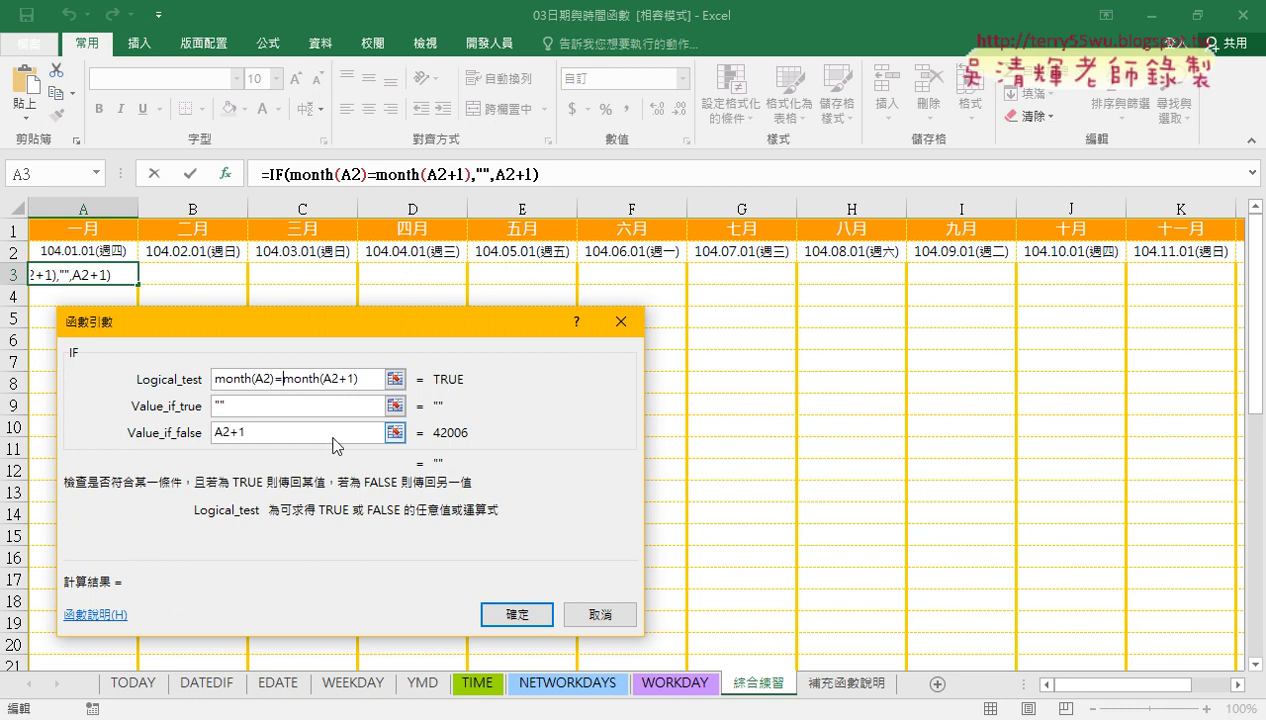
pyautogui.press('Tab')
pyautogui.press('Tab')
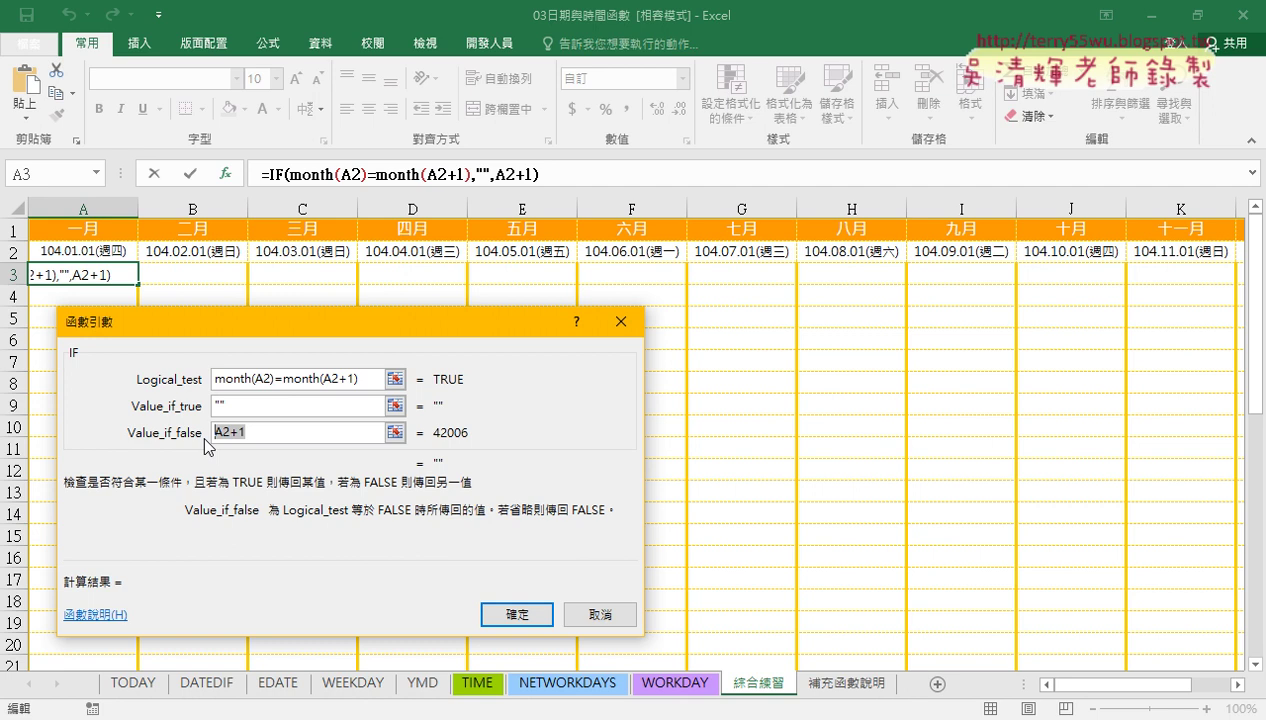
pyautogui.click(283, 378)
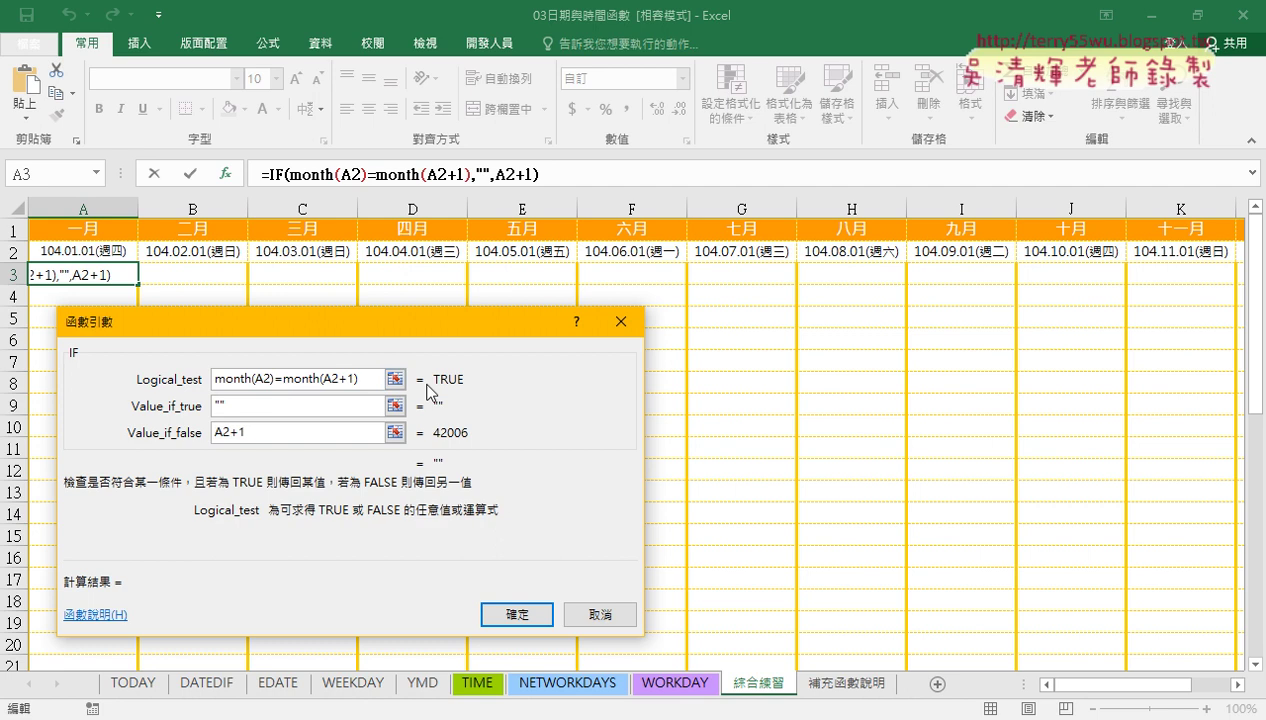
pyautogui.press('BackSpace')
pyautogui.write('<>')
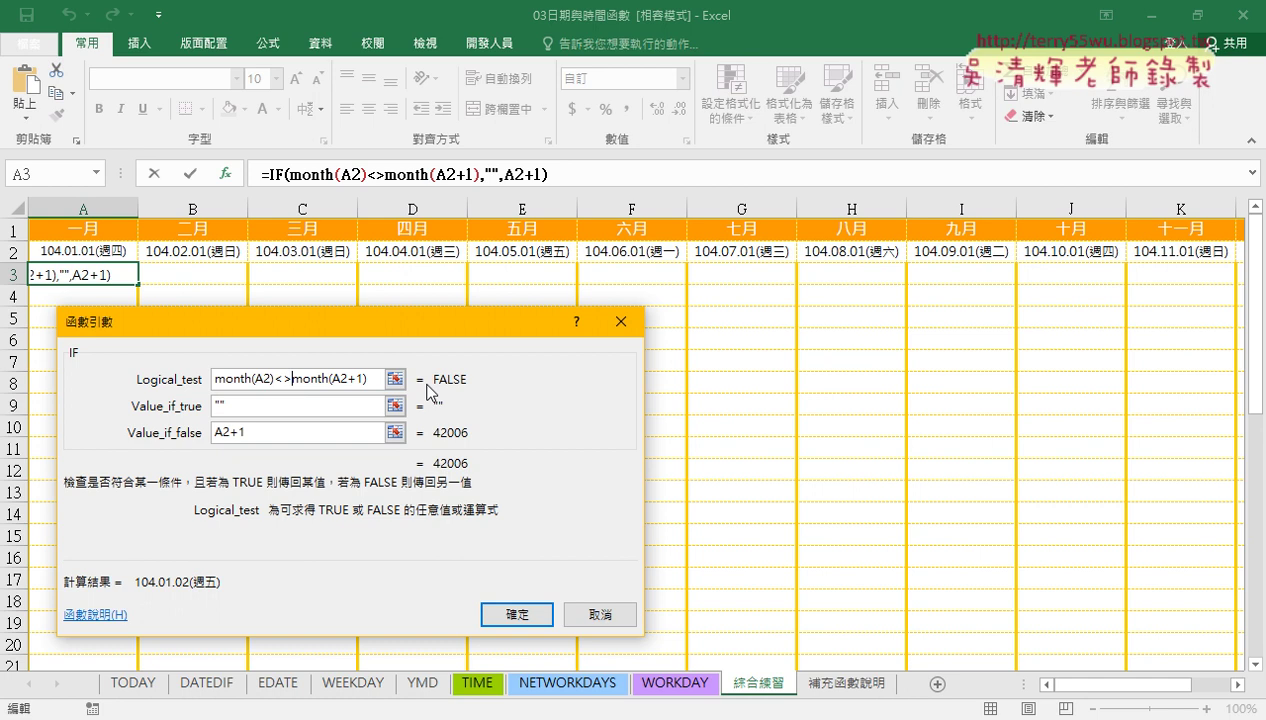
pyautogui.click(211, 407)
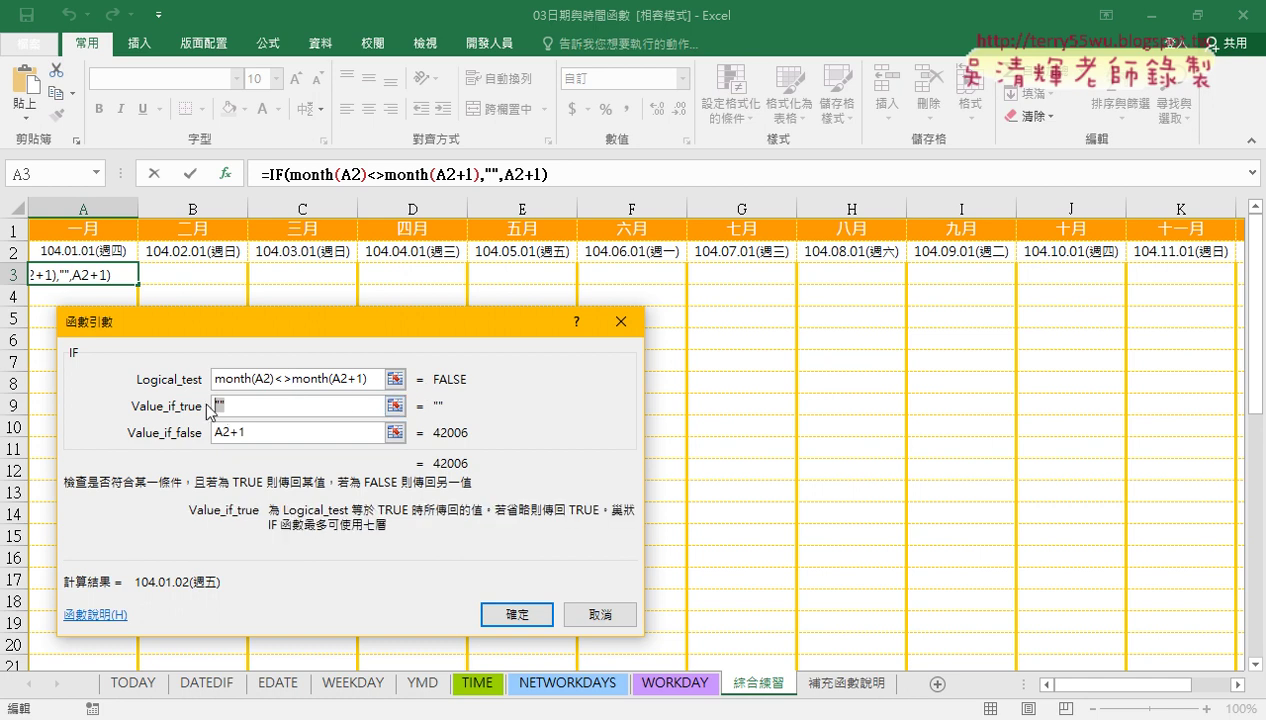
pyautogui.press('Tab')
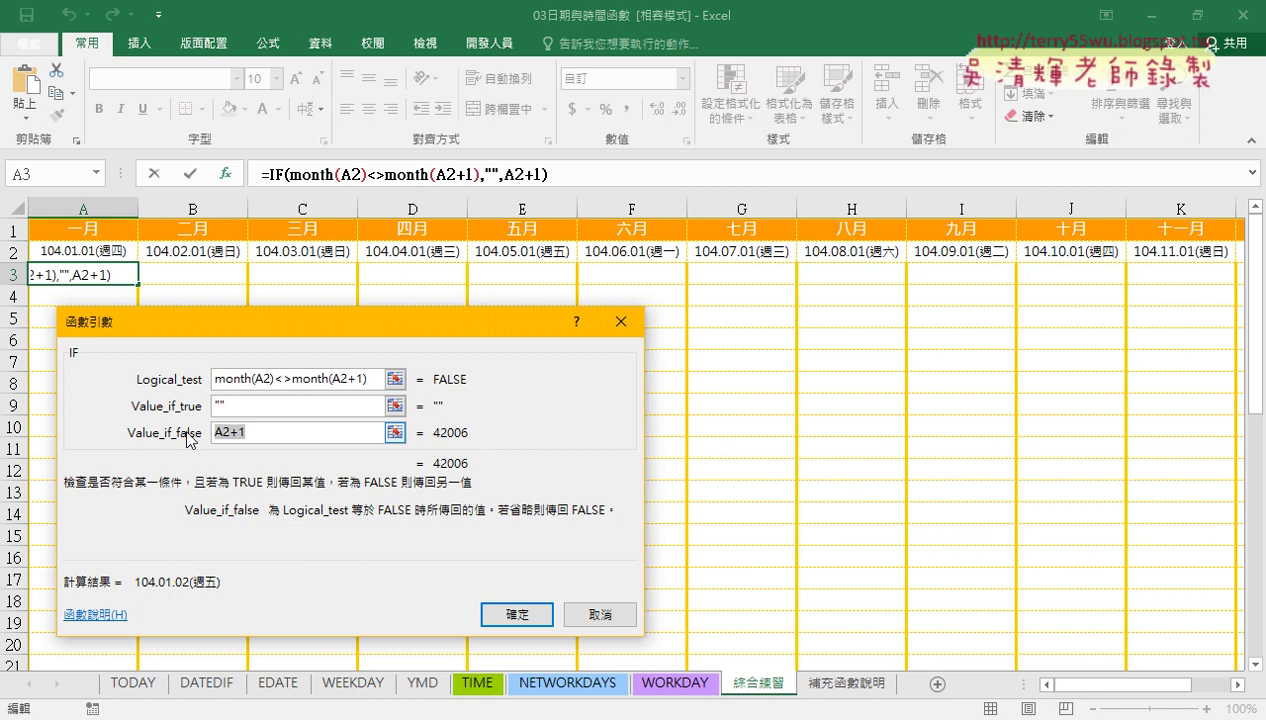
pyautogui.click(533, 617)
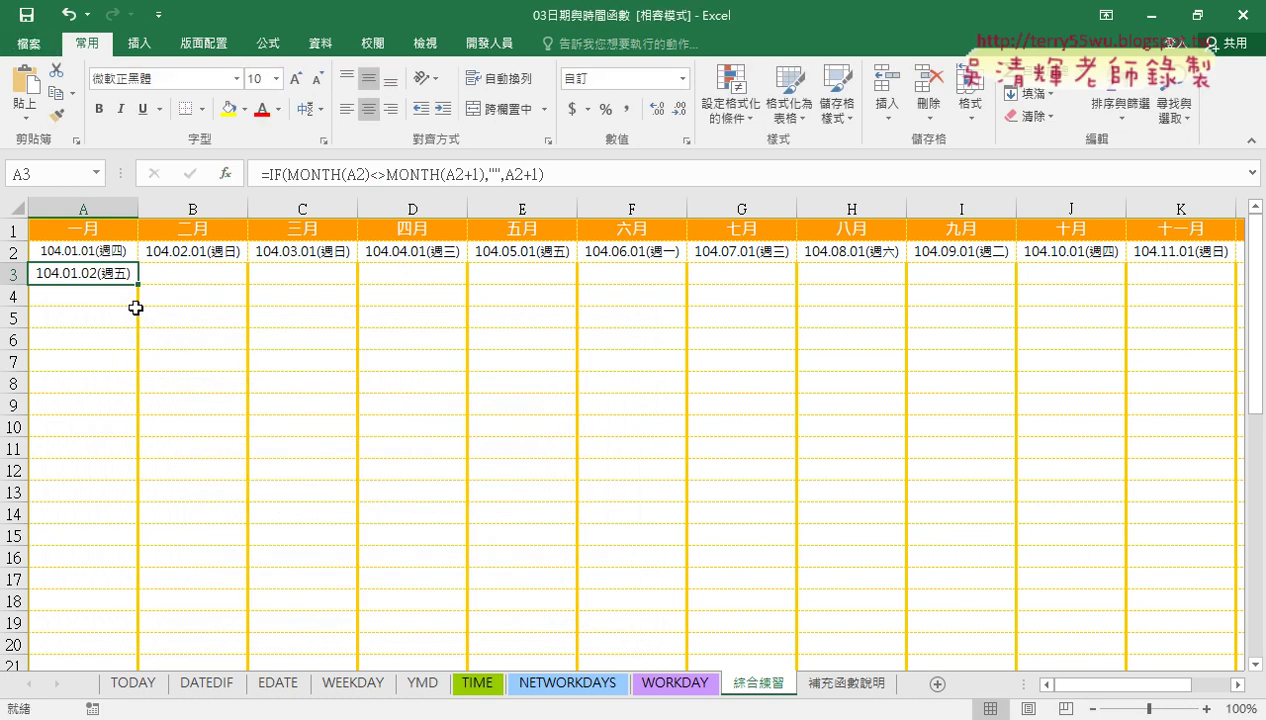
# Check A2's start date, then fill A3's formula down to row 32 across columns A and B
pyautogui.click(99, 250)
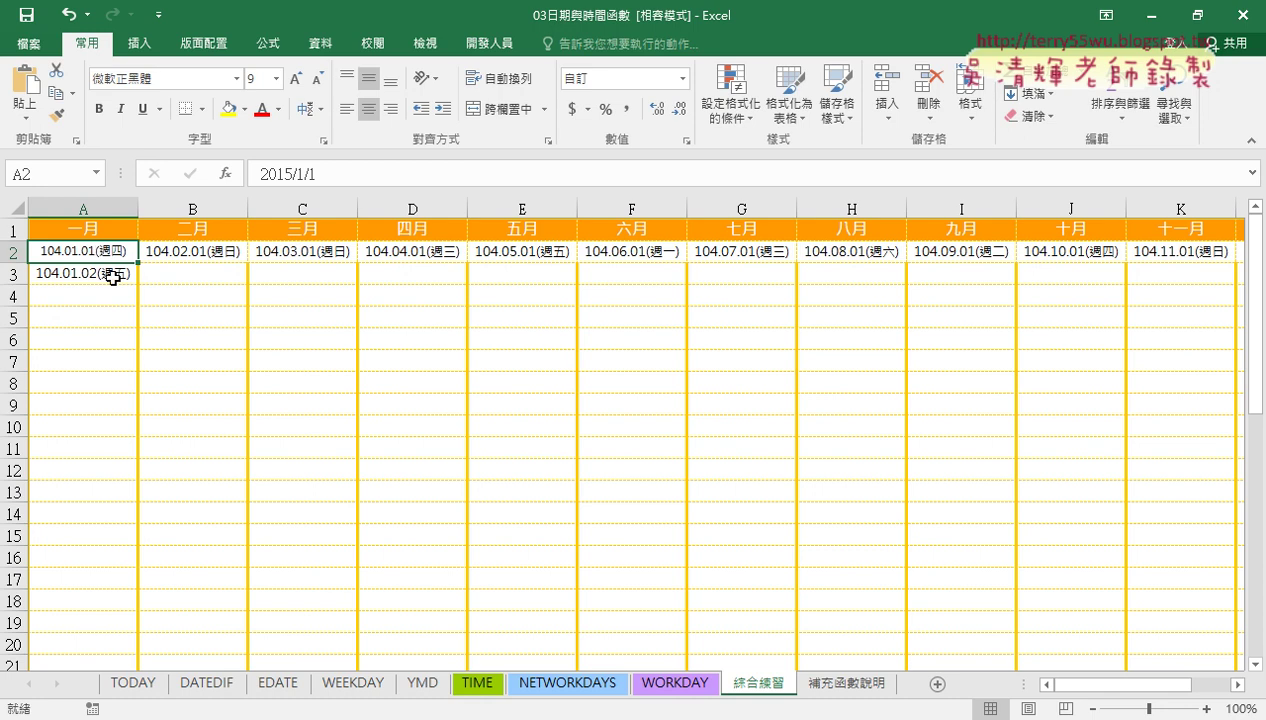
pyautogui.click(116, 273)
pyautogui.moveTo(137, 283)
pyautogui.mouseDown()
pyautogui.moveTo(138, 482)
pyautogui.moveTo(127, 460)
pyautogui.moveTo(240, 457)
pyautogui.mouseUp()
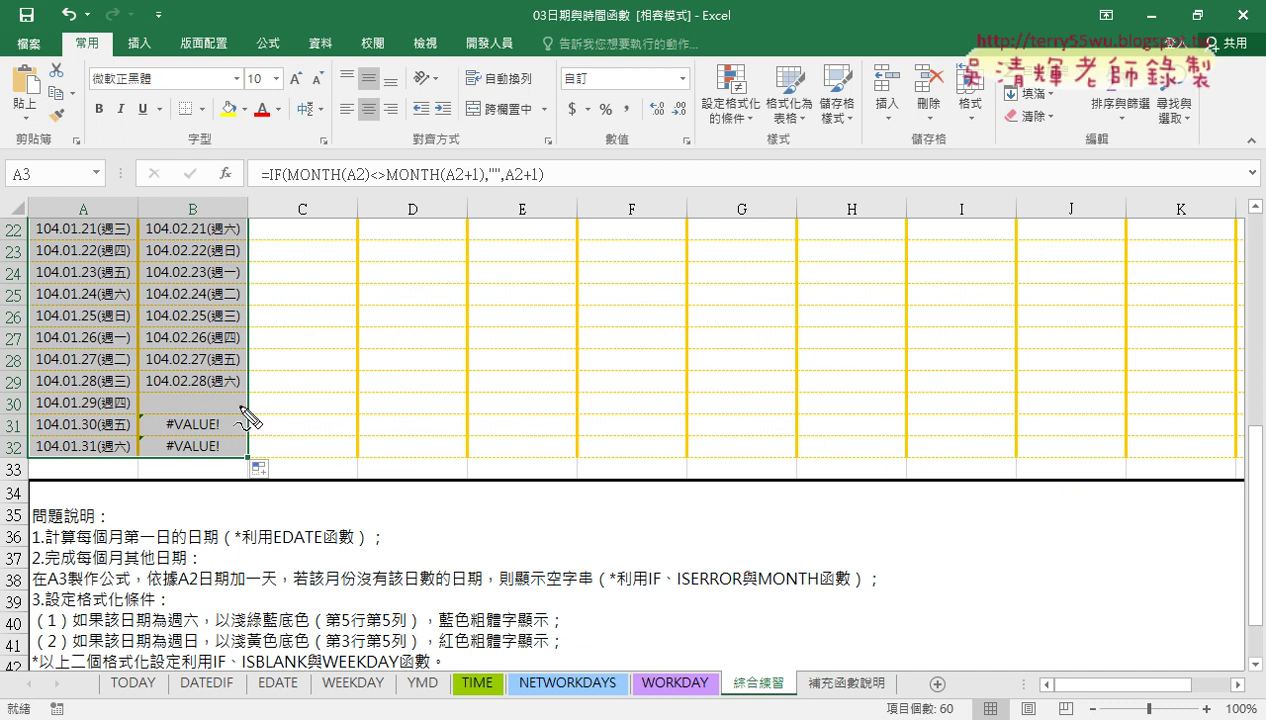
pyautogui.moveTo(238, 414); pyautogui.dragTo(192, 410)
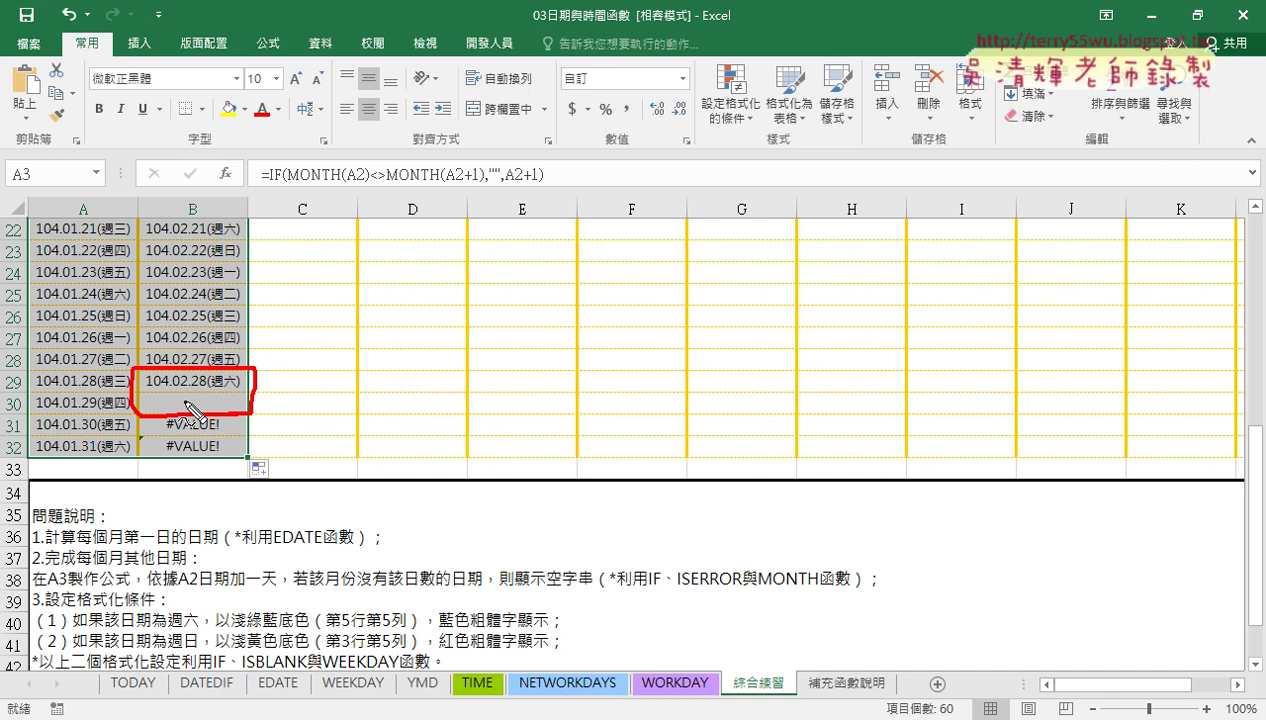
pyautogui.moveTo(215, 465)
pyautogui.mouseDown()
pyautogui.moveTo(140, 440)
pyautogui.moveTo(235, 420)
pyautogui.moveTo(197, 470)
pyautogui.mouseUp()
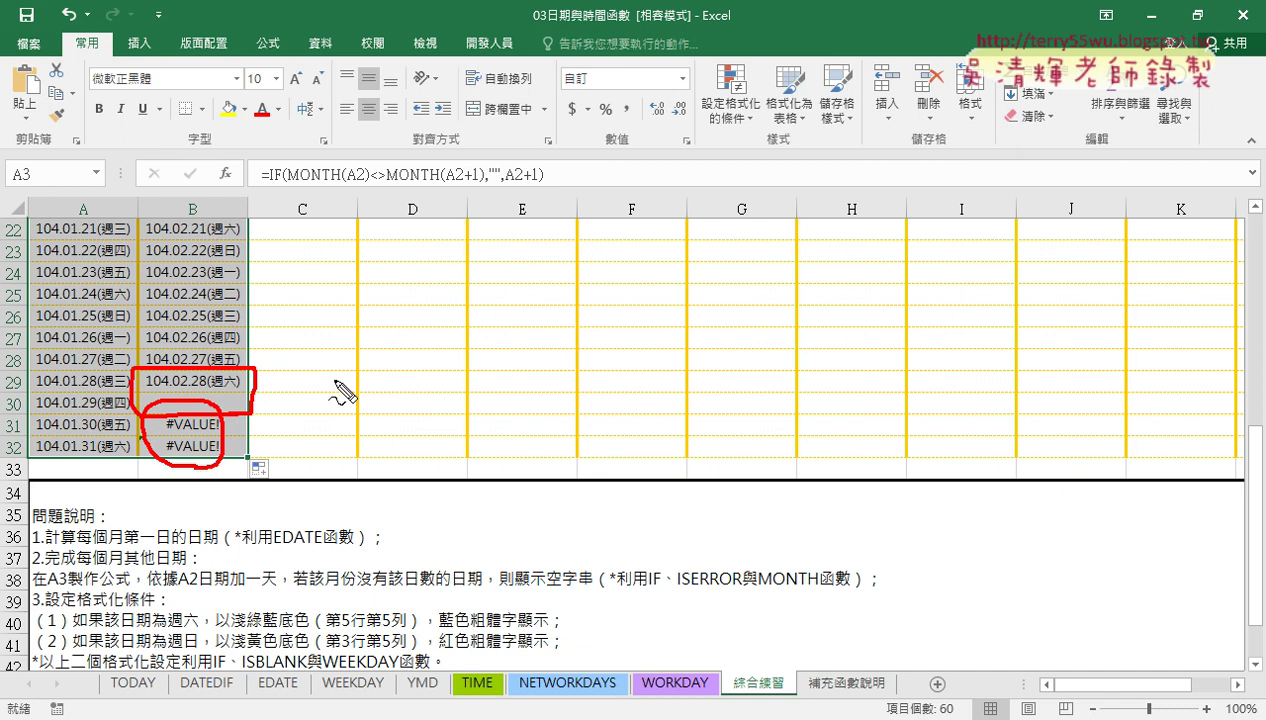
pyautogui.moveTo(332, 367); pyautogui.dragTo(380, 367)
pyautogui.moveTo(345, 352)
pyautogui.mouseDown()
pyautogui.moveTo(345, 392)
pyautogui.moveTo(363, 393)
pyautogui.mouseUp()
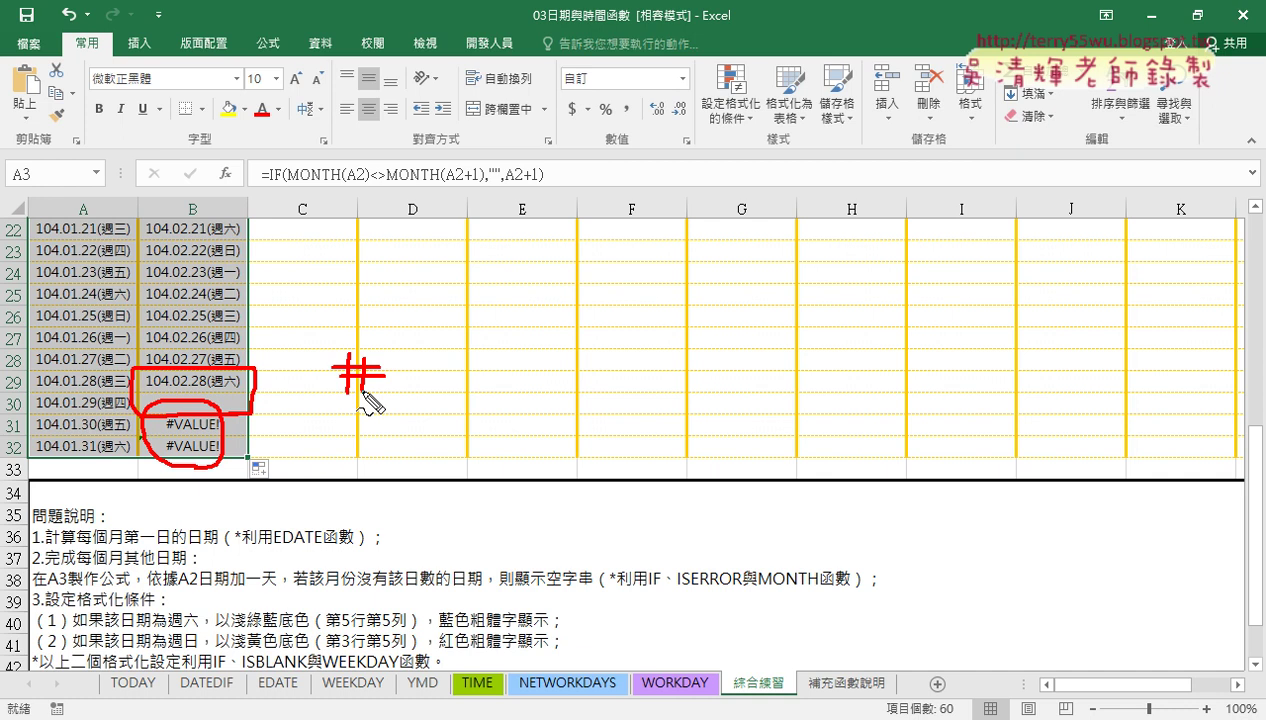
pyautogui.press('Escape')
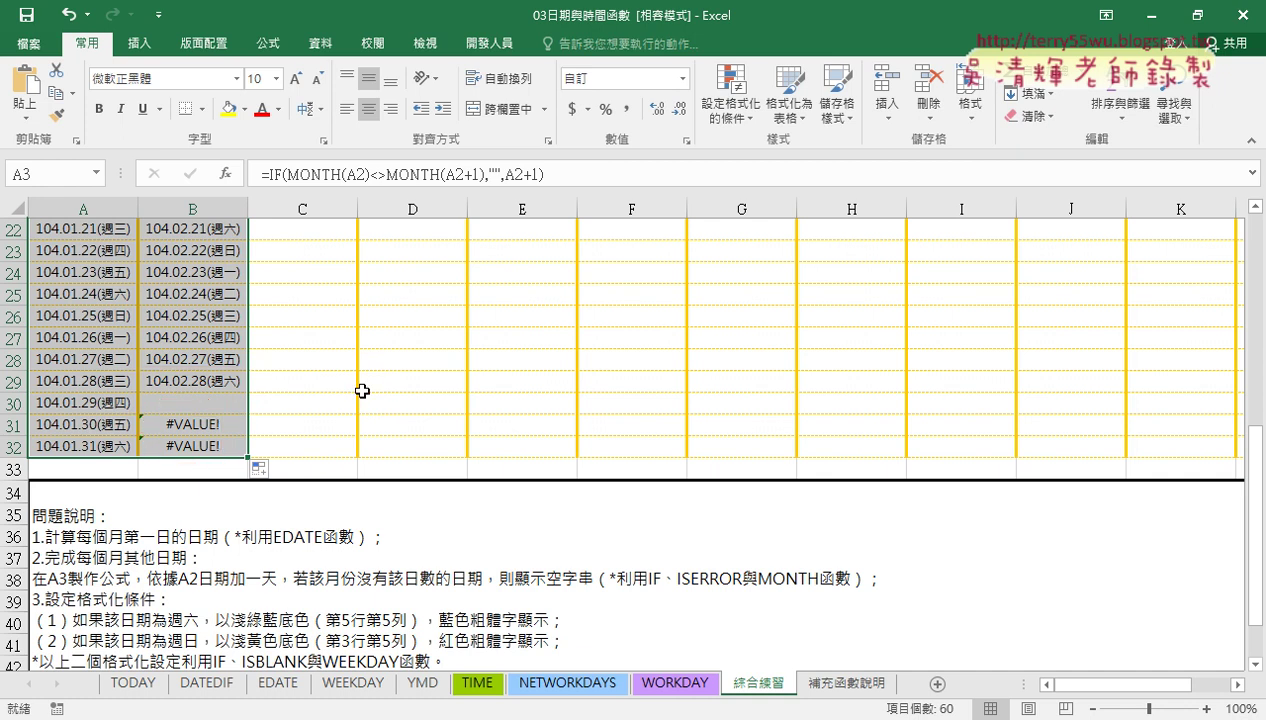
pyautogui.click(205, 424)
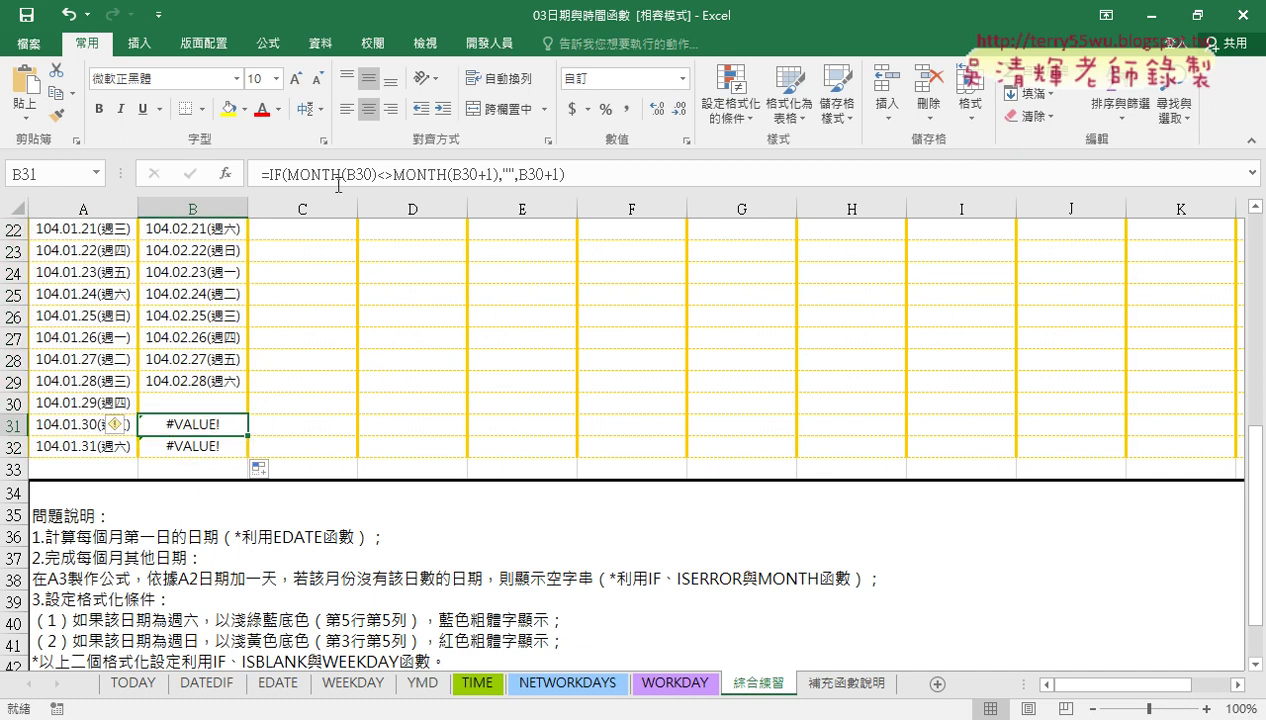
# Inspect the IF arguments of B31's formula, then cancel without changes
pyautogui.click(278, 174)
pyautogui.click(226, 173)
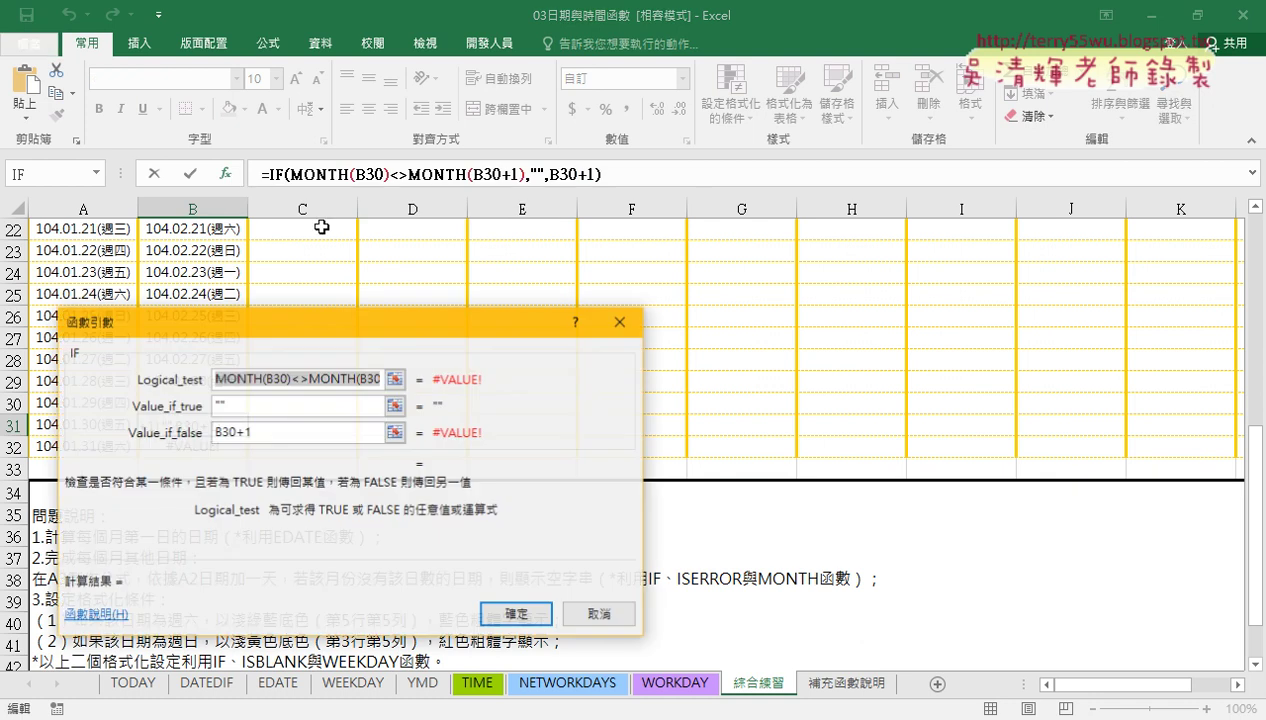
pyautogui.moveTo(378, 326); pyautogui.dragTo(693, 238)
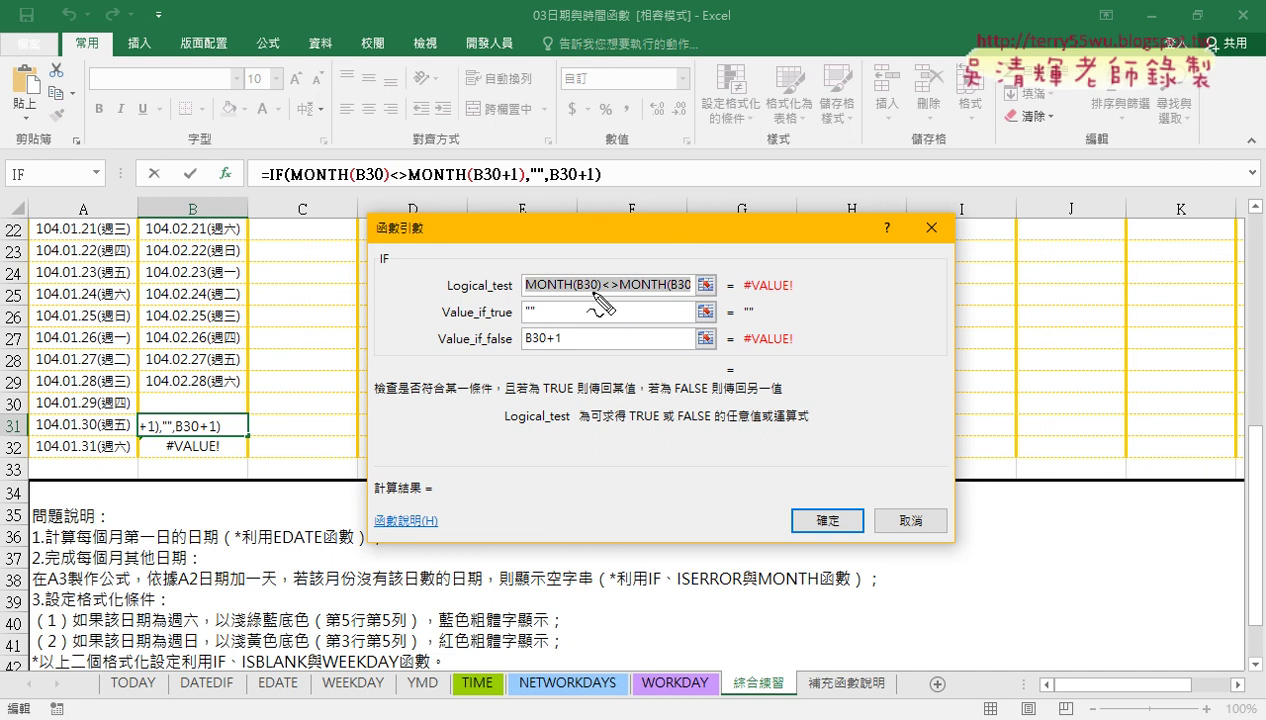
pyautogui.moveTo(598, 292); pyautogui.dragTo(578, 292)
pyautogui.moveTo(228, 407); pyautogui.dragTo(229, 392)
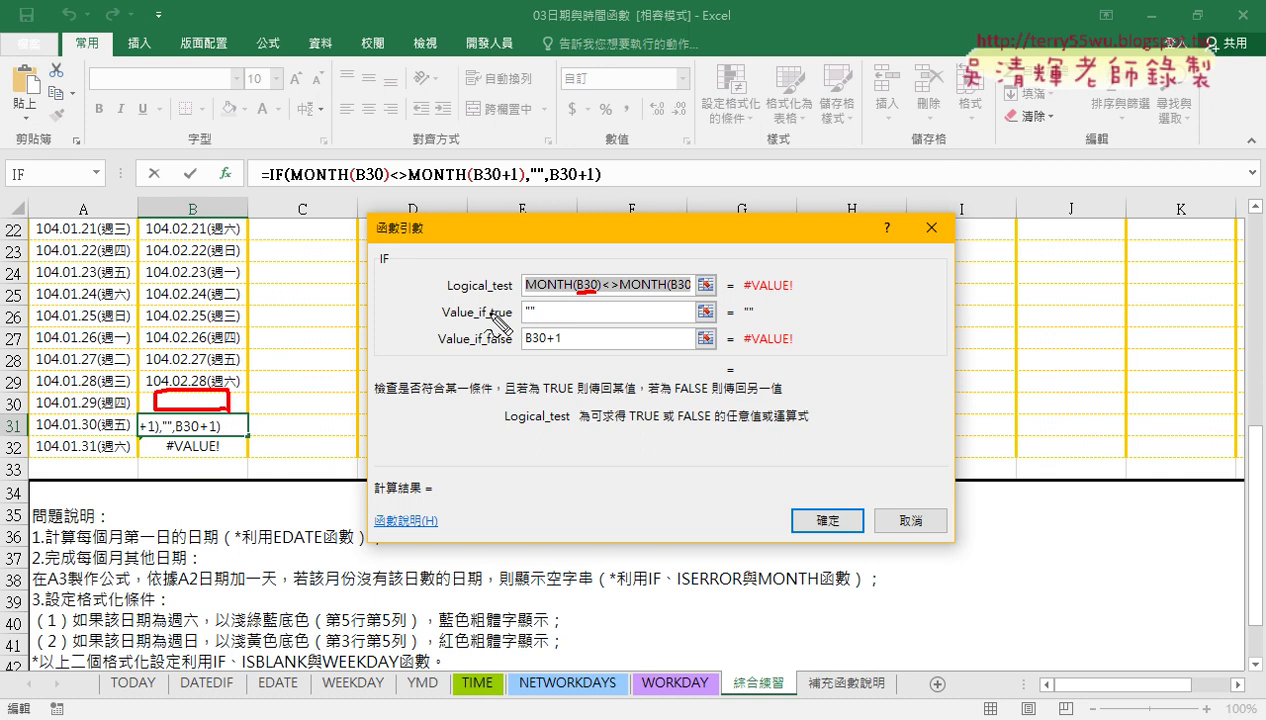
pyautogui.moveTo(578, 292); pyautogui.dragTo(514, 291)
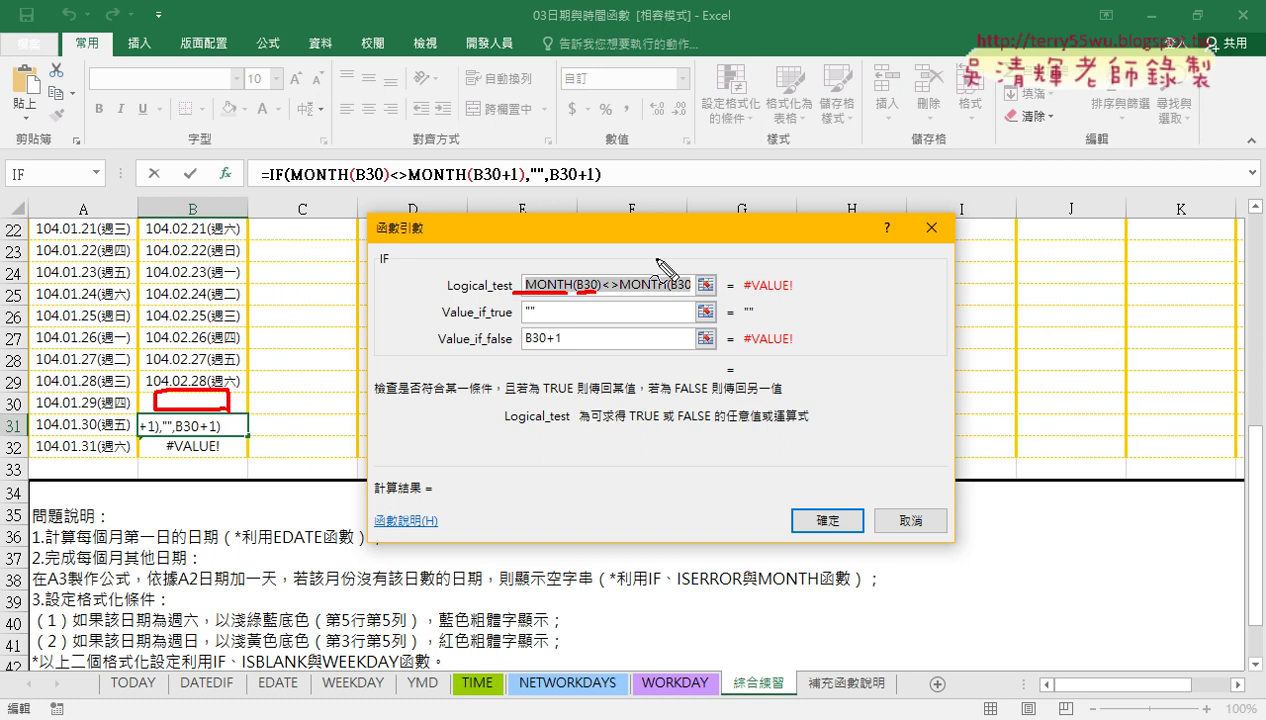
pyautogui.moveTo(744, 296); pyautogui.dragTo(800, 296)
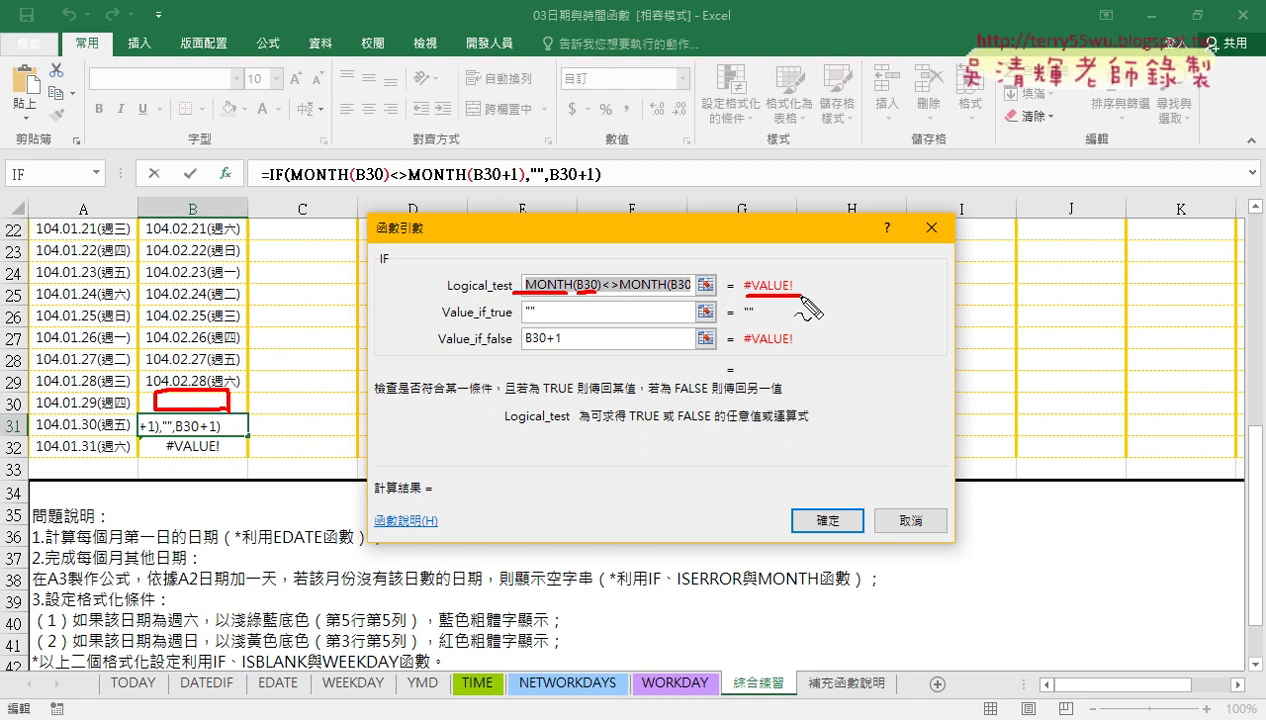
pyautogui.press('Escape')
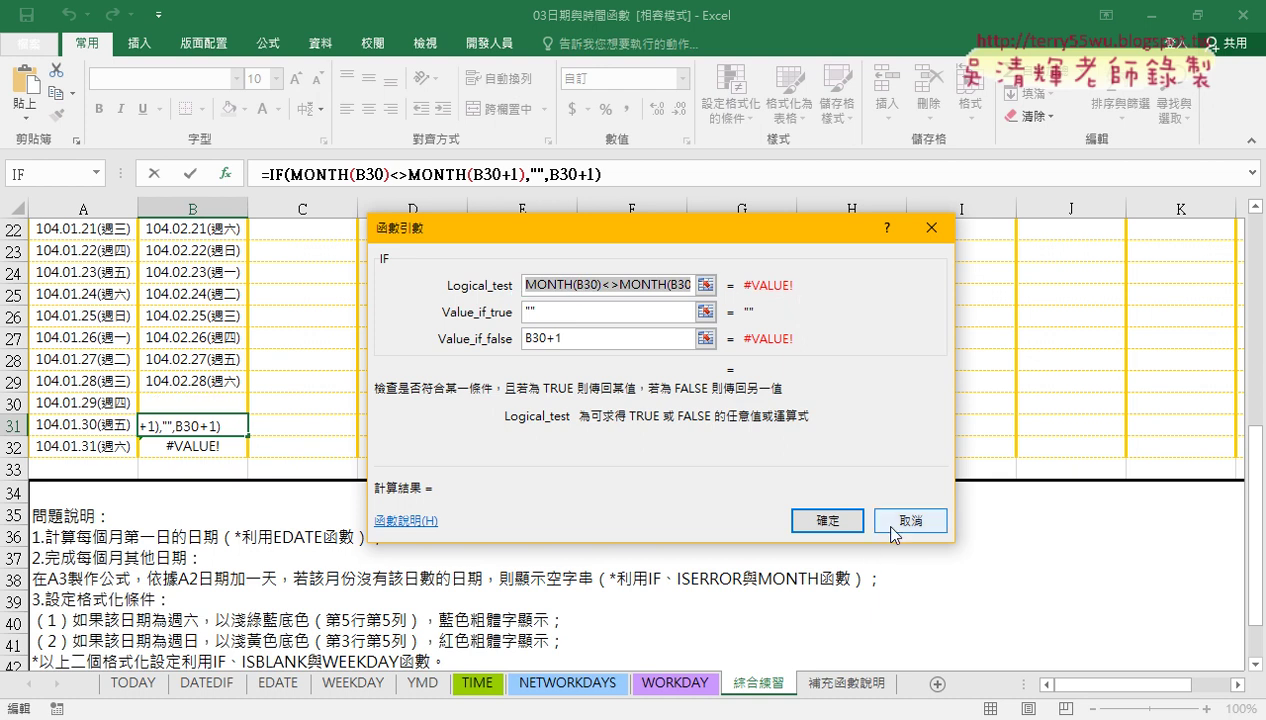
pyautogui.click(905, 521)
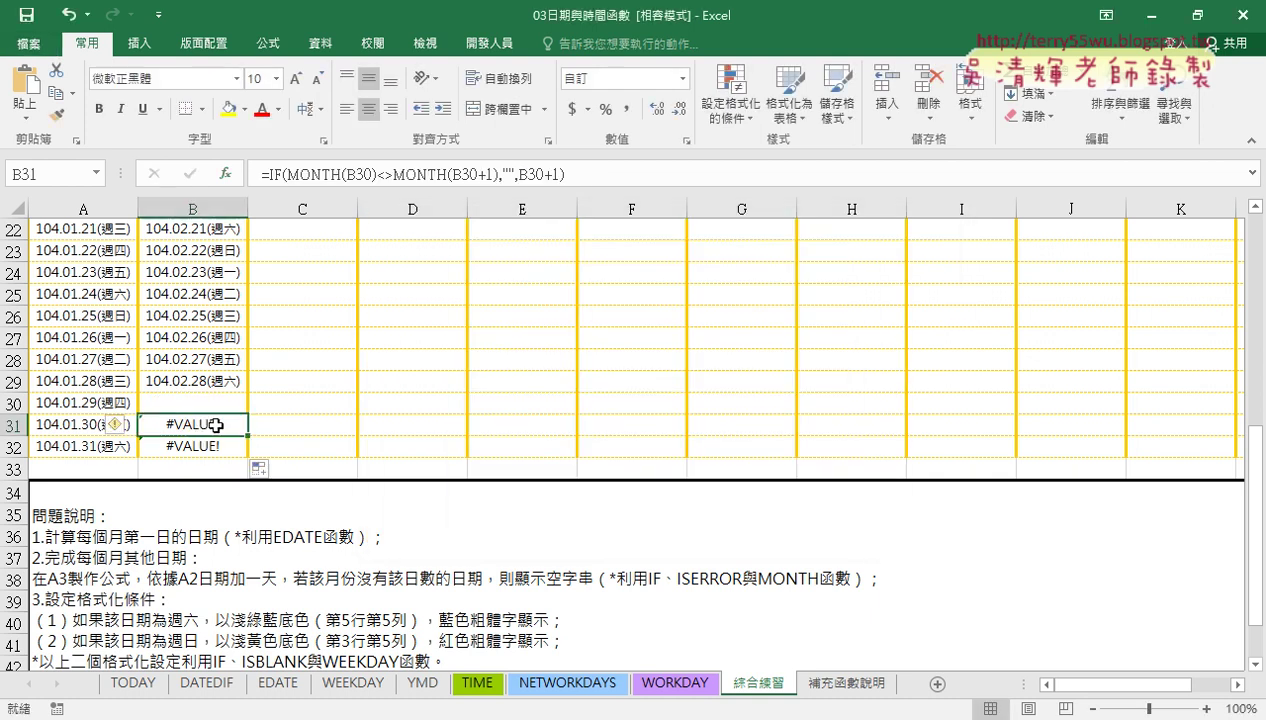
# Delete the #VALUE! cells B31:B32, undo it, and scroll back to the top
pyautogui.moveTo(208, 424); pyautogui.dragTo(214, 446)
pyautogui.press('Delete')
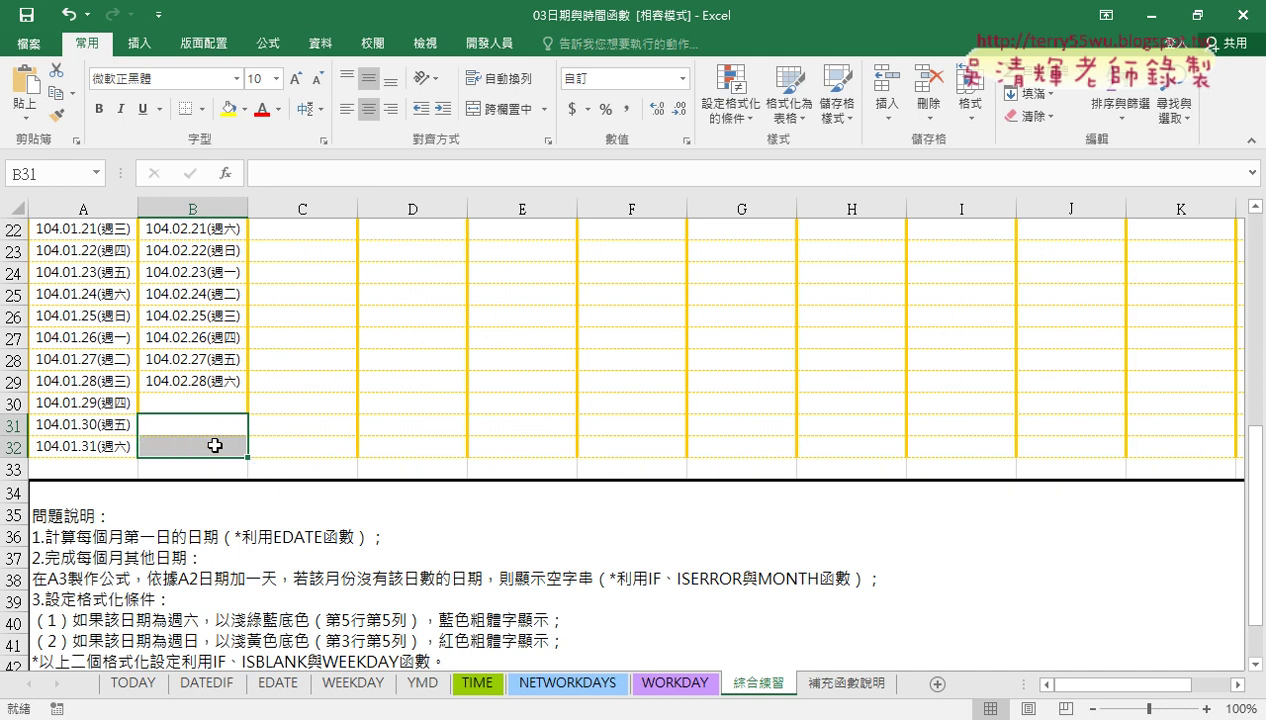
pyautogui.hotkey('ctrl', 'z')
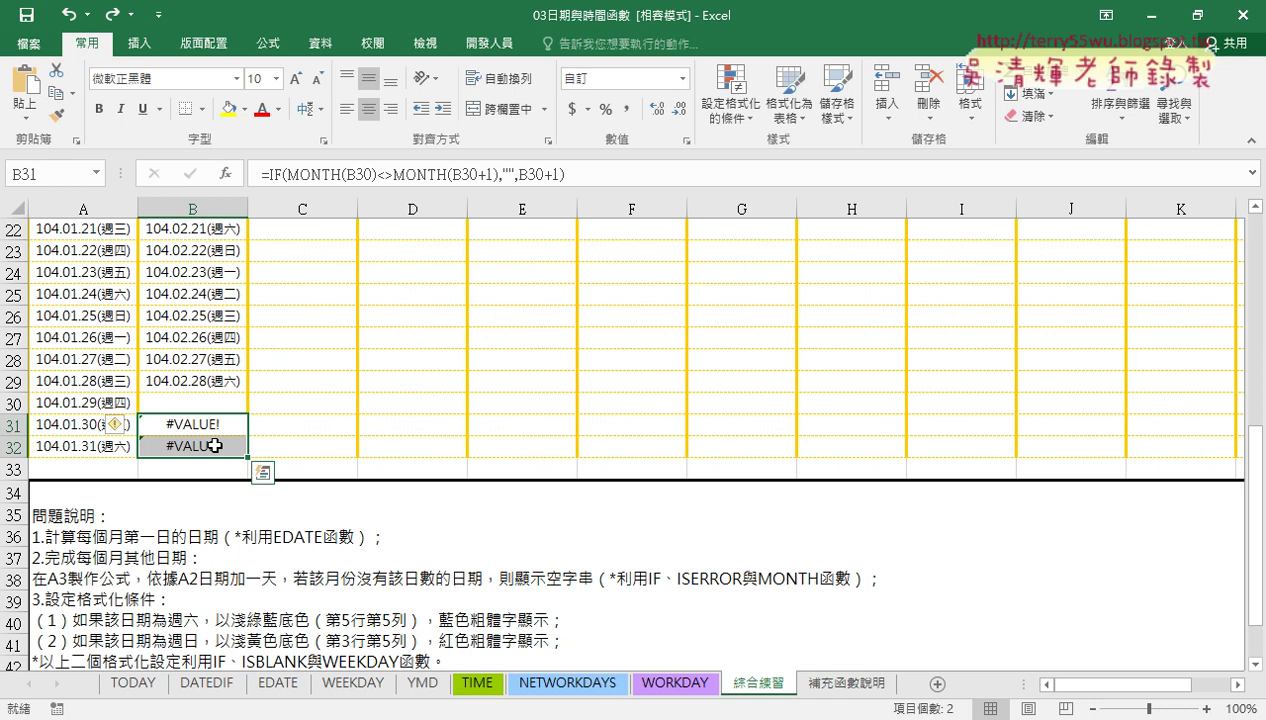
pyautogui.scroll(6, 214, 445)
pyautogui.scroll(1, 214, 445)
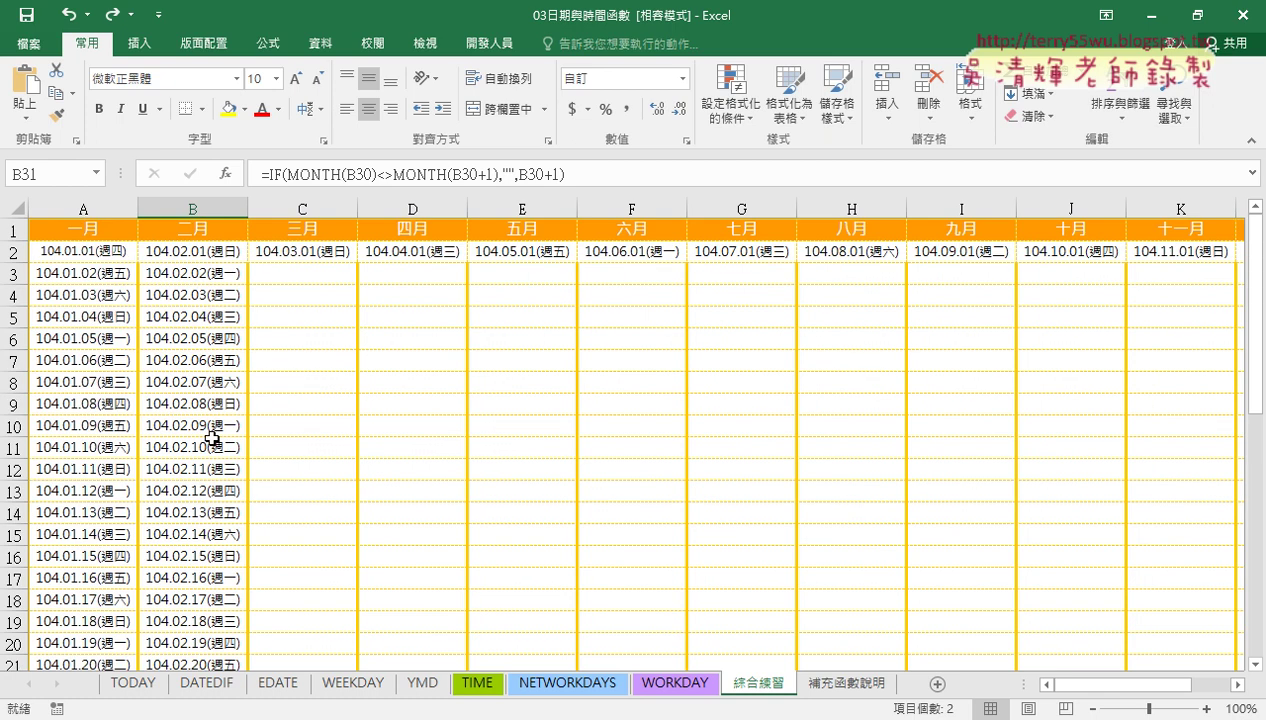
# Cut the IF formula out of A3 and insert an empty IFERROR function in its place
pyautogui.click(88, 276)
pyautogui.moveTo(258, 175); pyautogui.dragTo(570, 178)
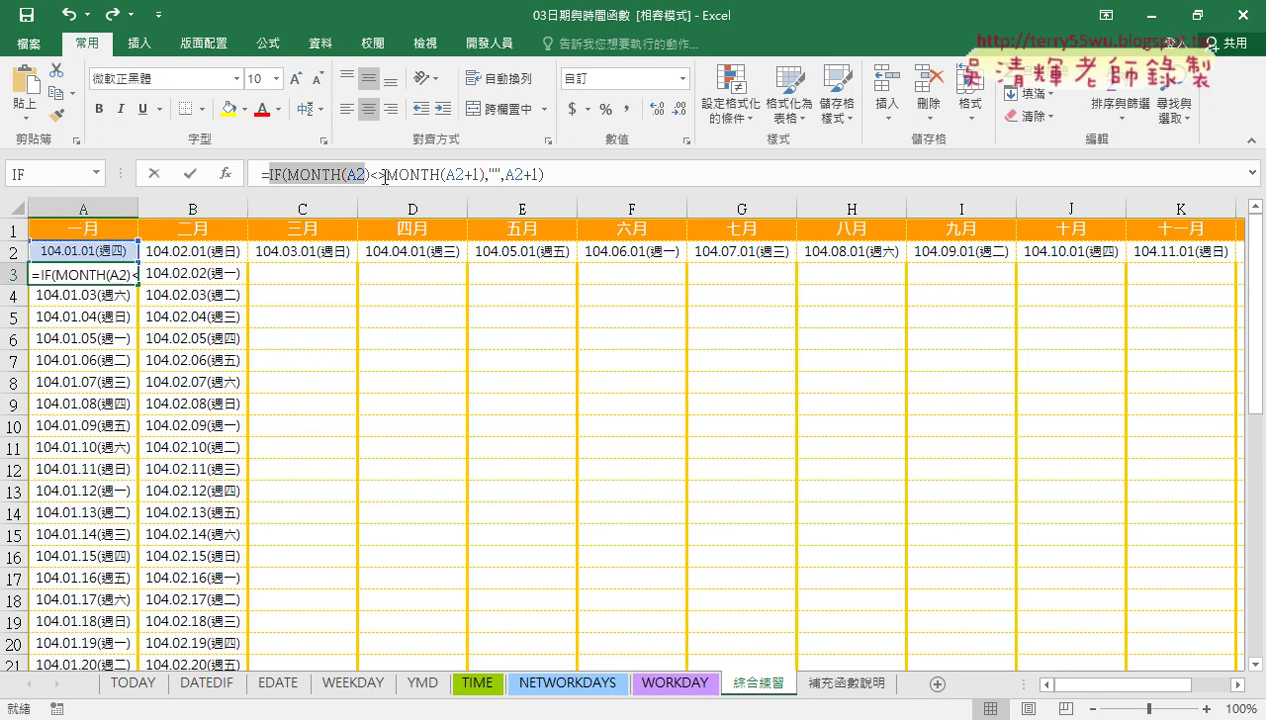
pyautogui.rightClick(511, 177)
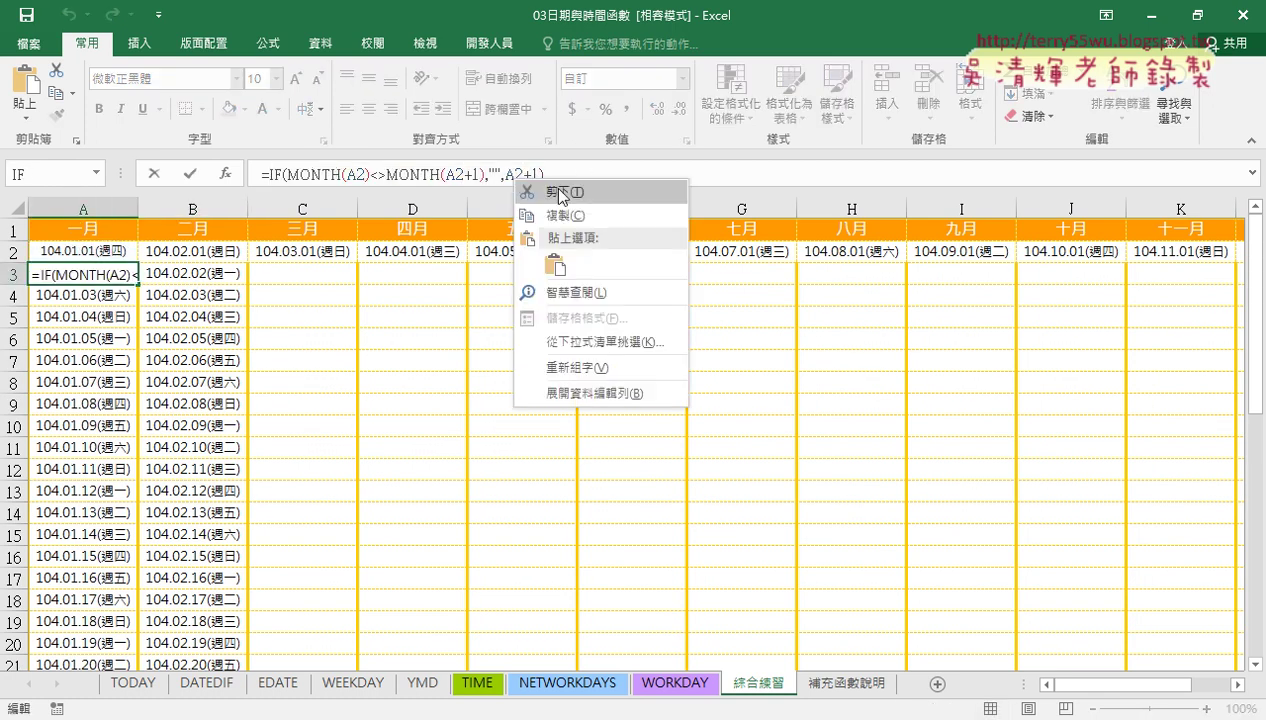
pyautogui.click(557, 192)
pyautogui.click(226, 175)
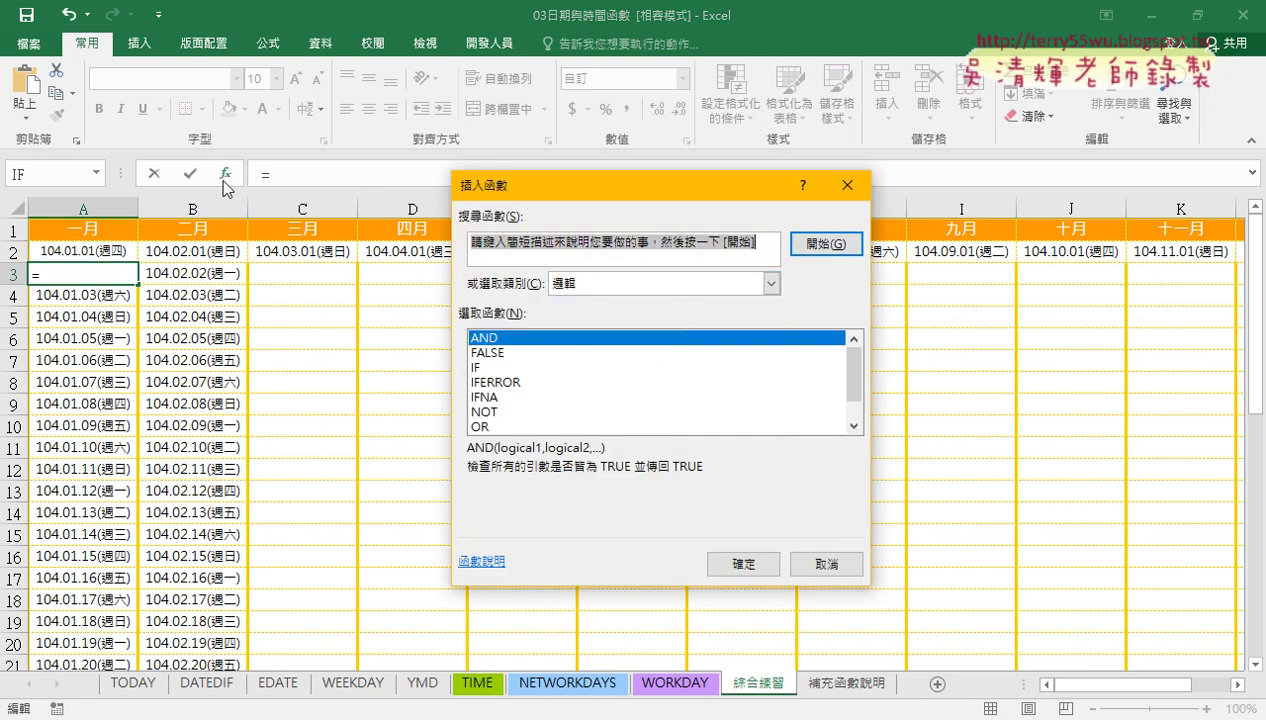
pyautogui.click(520, 385)
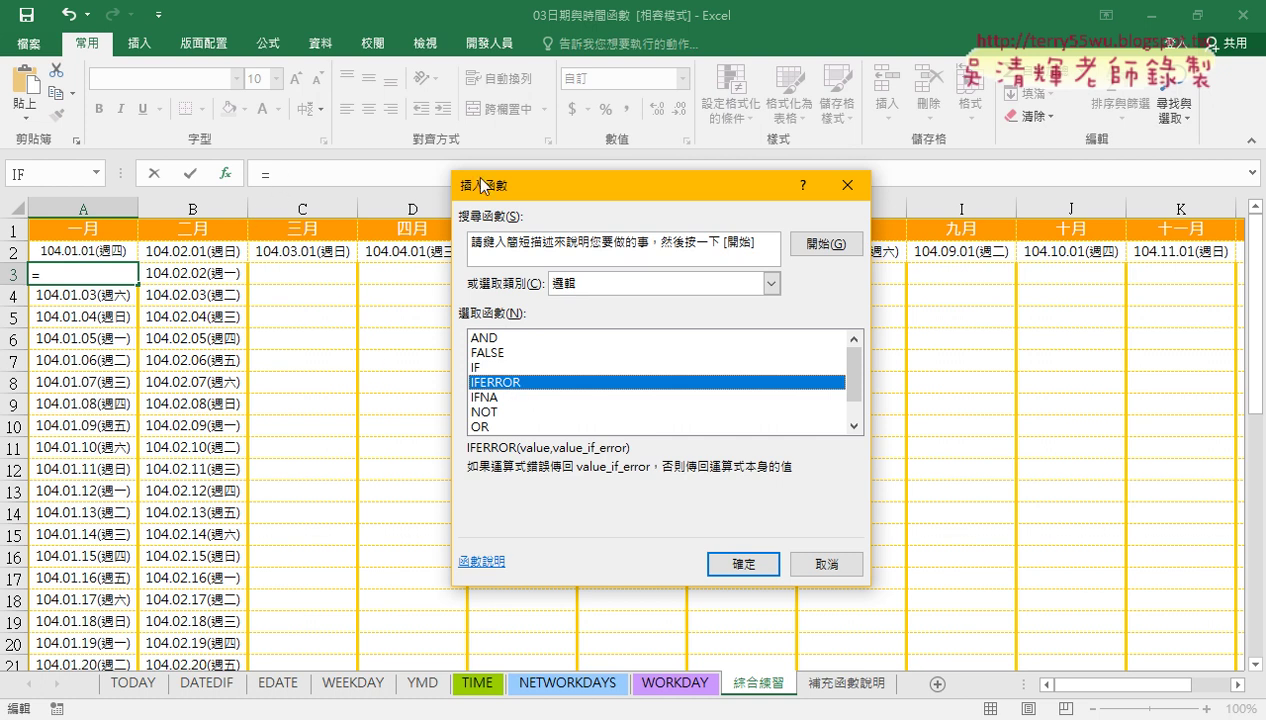
pyautogui.doubleClick(503, 383)
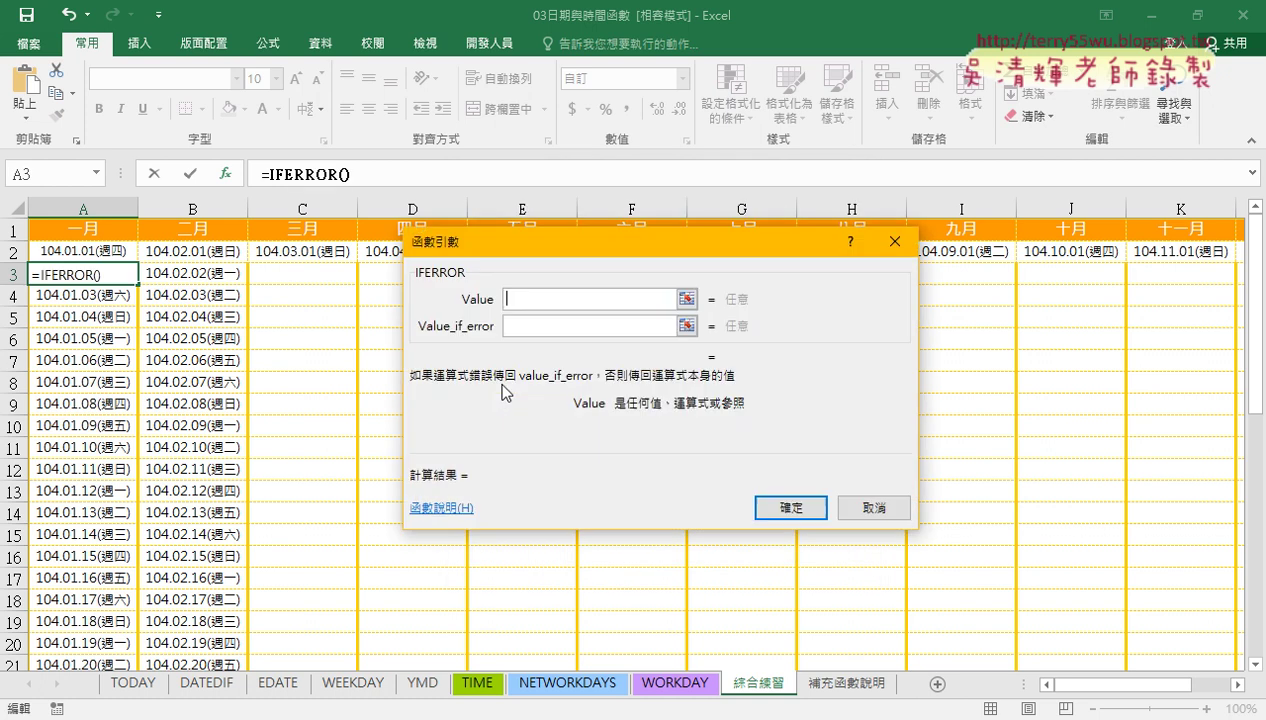
# Paste the IF formula as IFERROR's Value, set Value_if_error to "", and confirm
pyautogui.rightClick(522, 299)
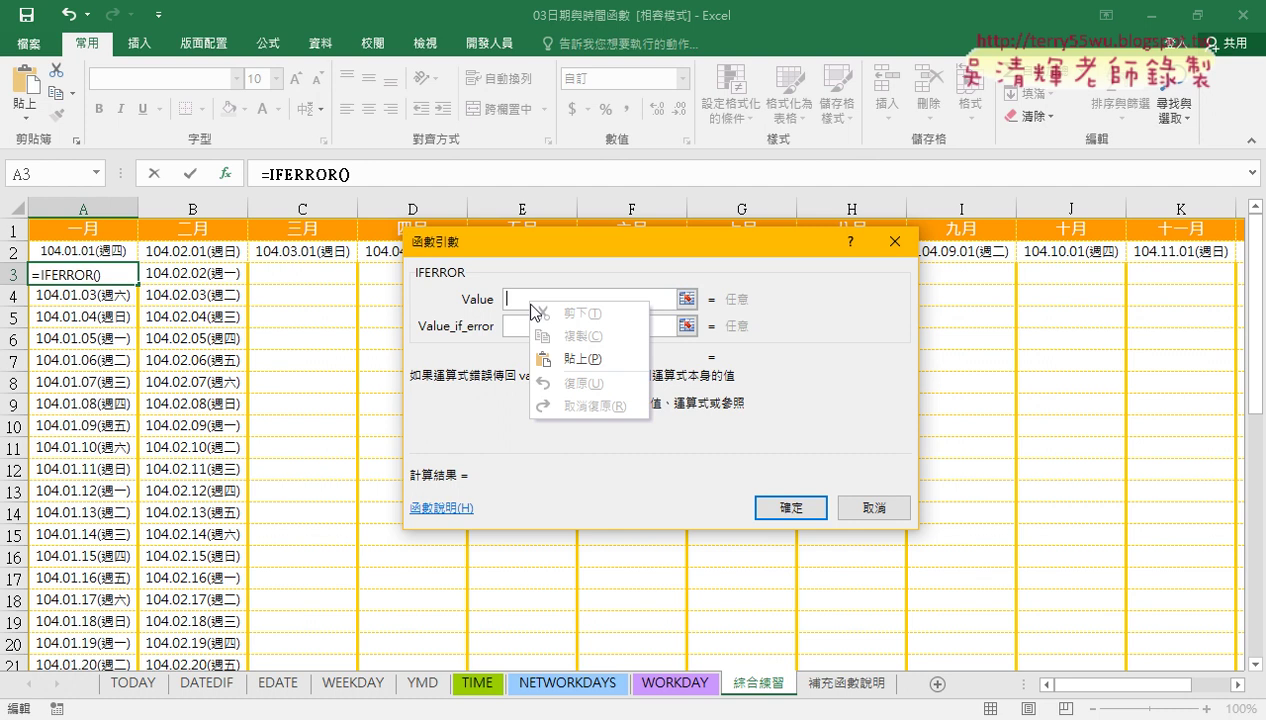
pyautogui.click(558, 357)
pyautogui.moveTo(658, 299); pyautogui.dragTo(454, 298)
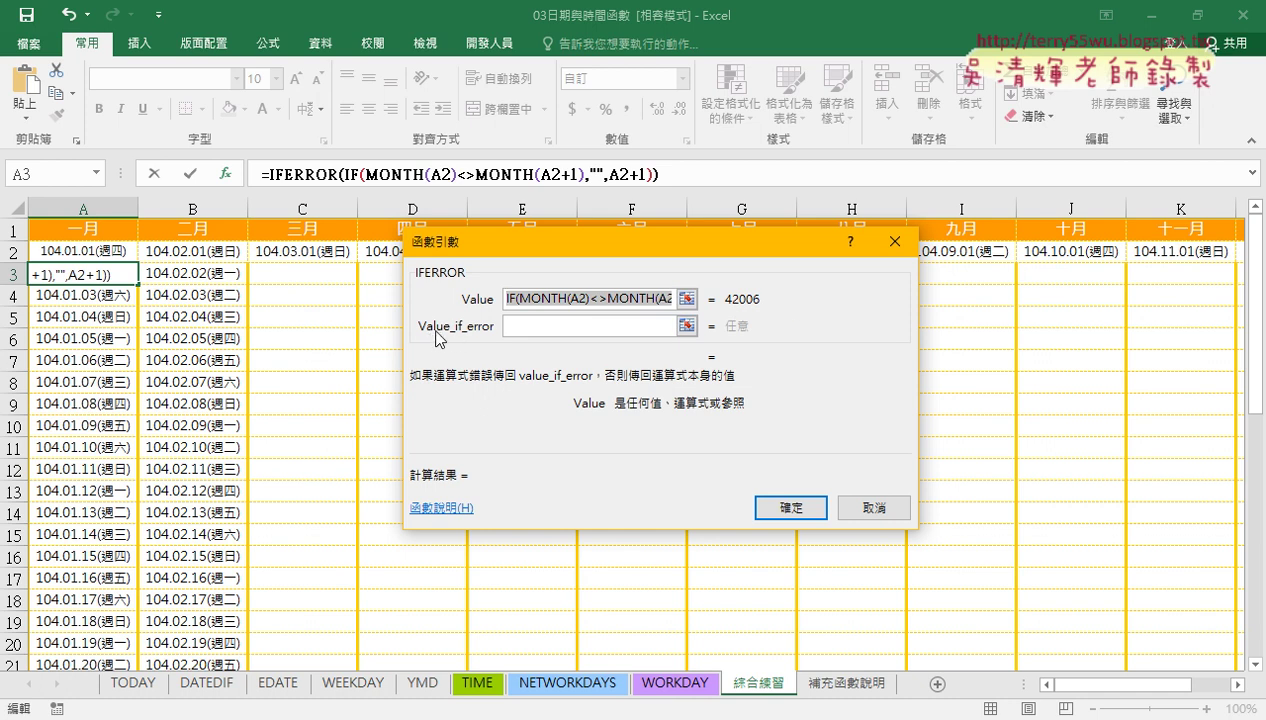
pyautogui.click(510, 326)
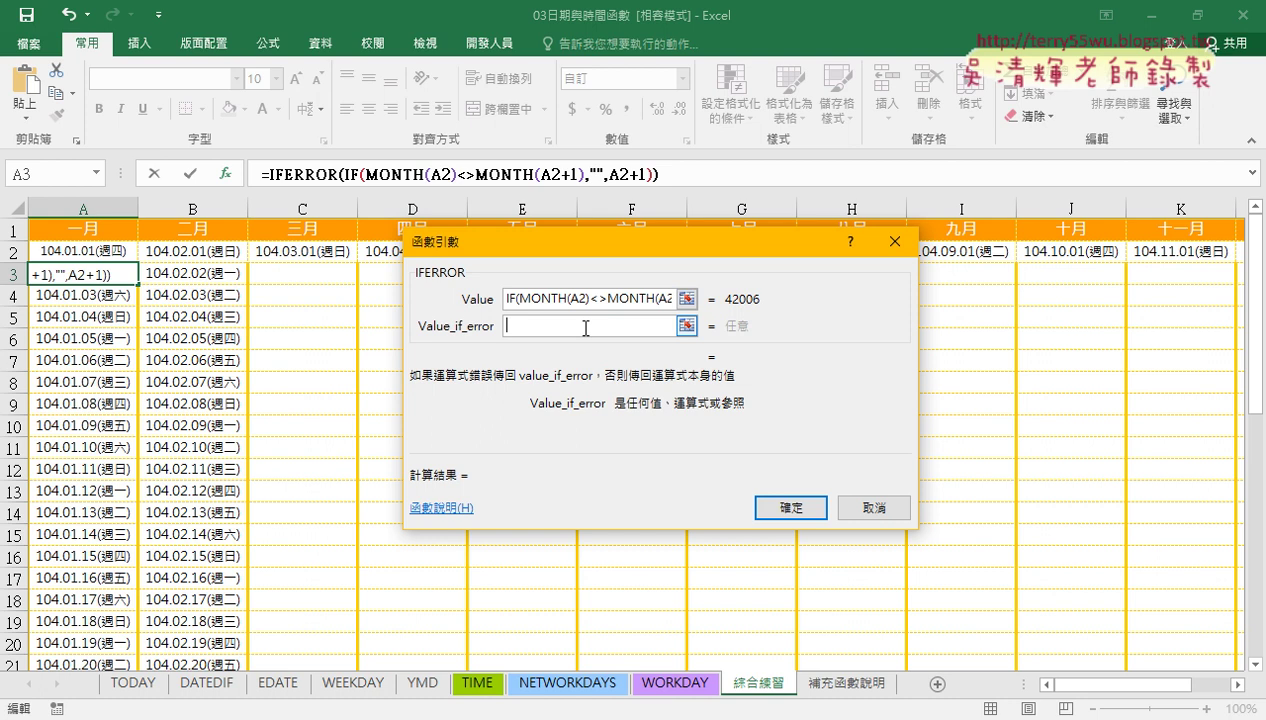
pyautogui.write('""')
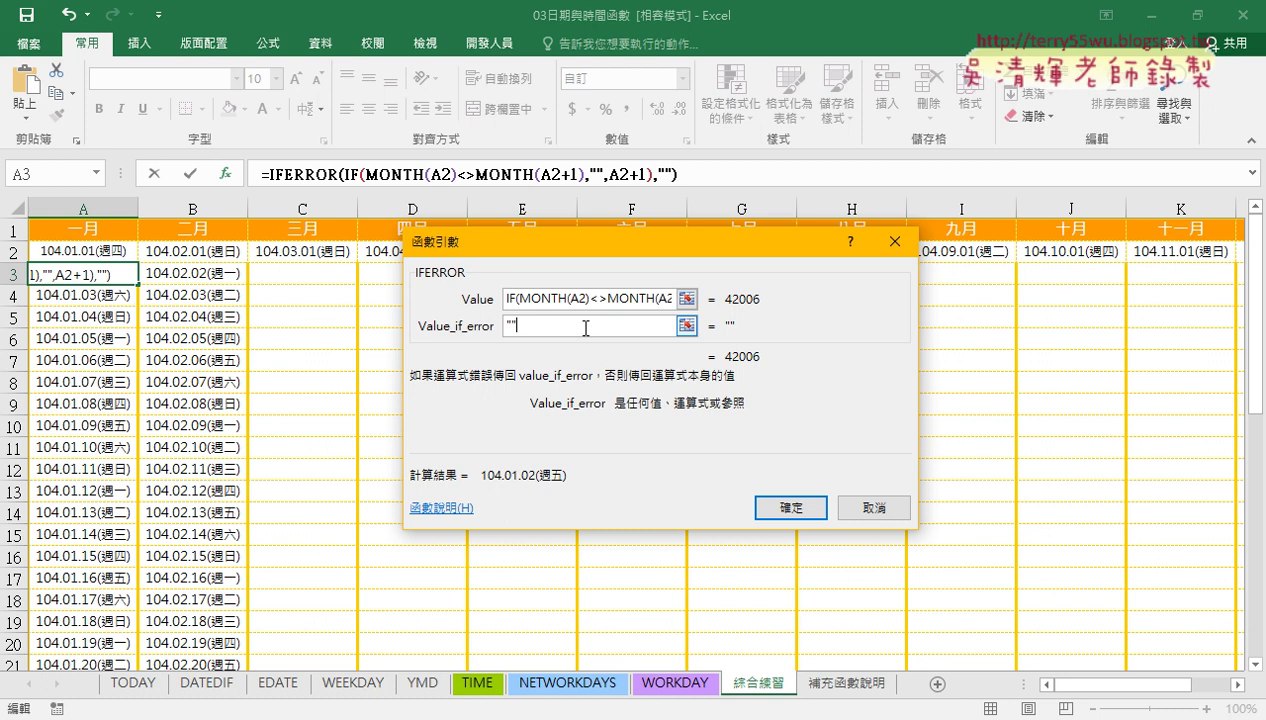
pyautogui.click(798, 509)
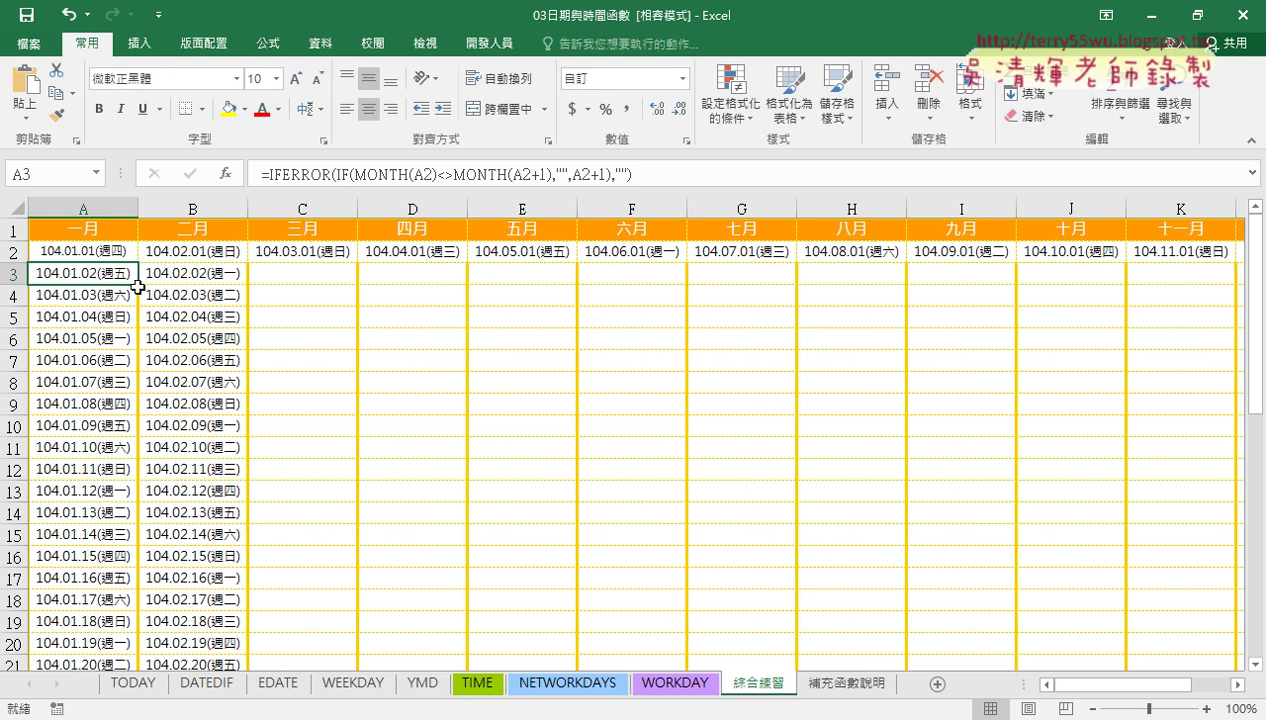
# Fill the IFERROR formula down A3:A32, then across A3:B32 to column L
pyautogui.moveTo(138, 285); pyautogui.dragTo(145, 714)
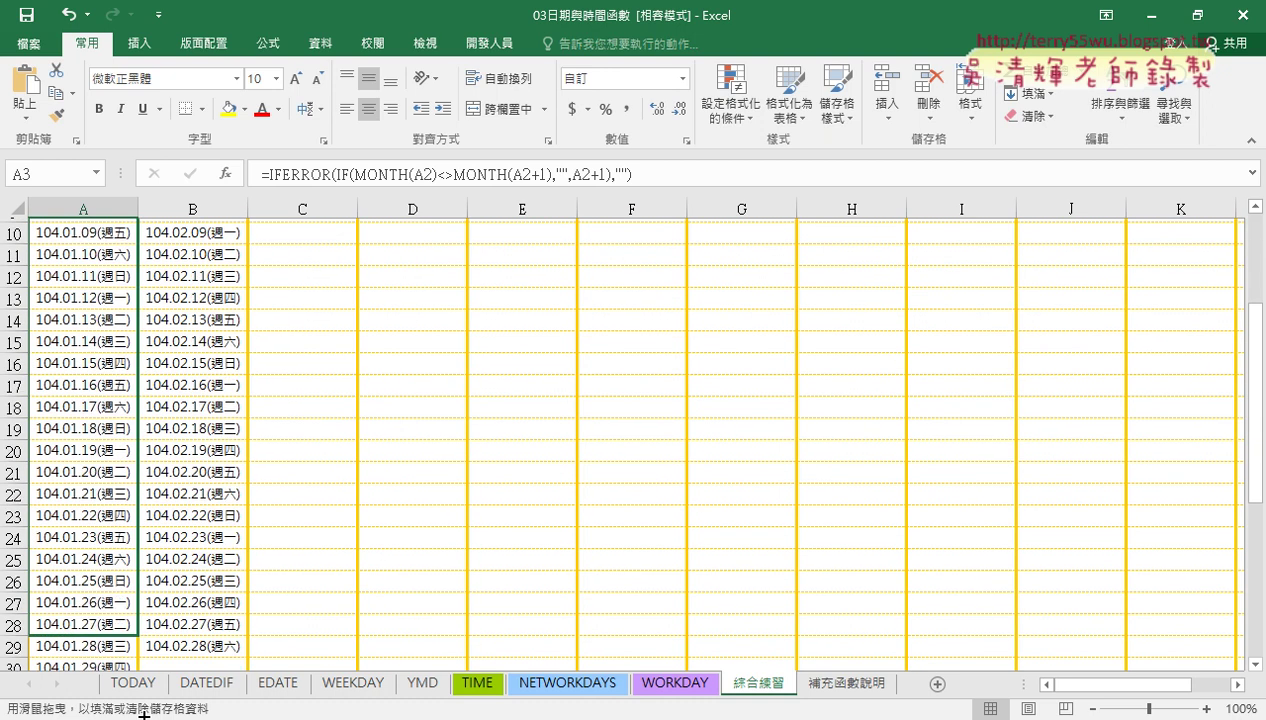
pyautogui.moveTo(145, 714)
pyautogui.mouseDown()
pyautogui.moveTo(143, 630)
pyautogui.moveTo(245, 637)
pyautogui.mouseUp()
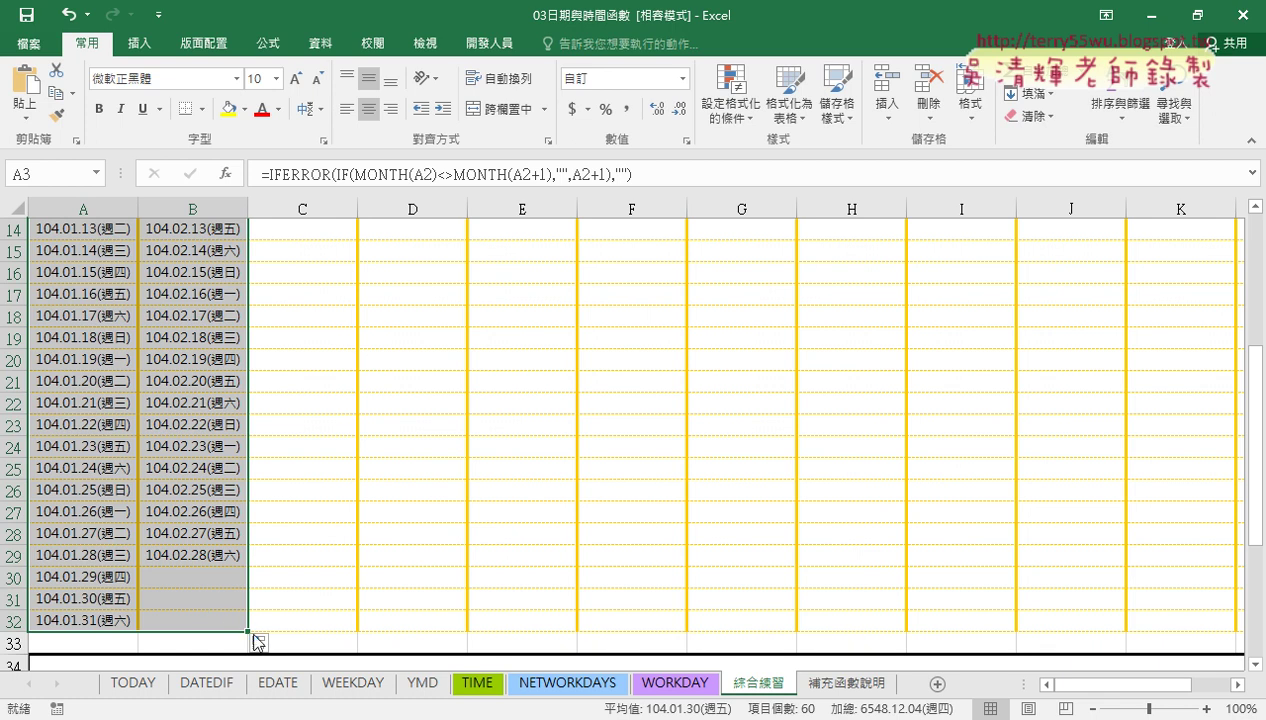
pyautogui.moveTo(248, 631)
pyautogui.mouseDown()
pyautogui.moveTo(1115, 640)
pyautogui.moveTo(1116, 684)
pyautogui.moveTo(1037, 684)
pyautogui.mouseUp()
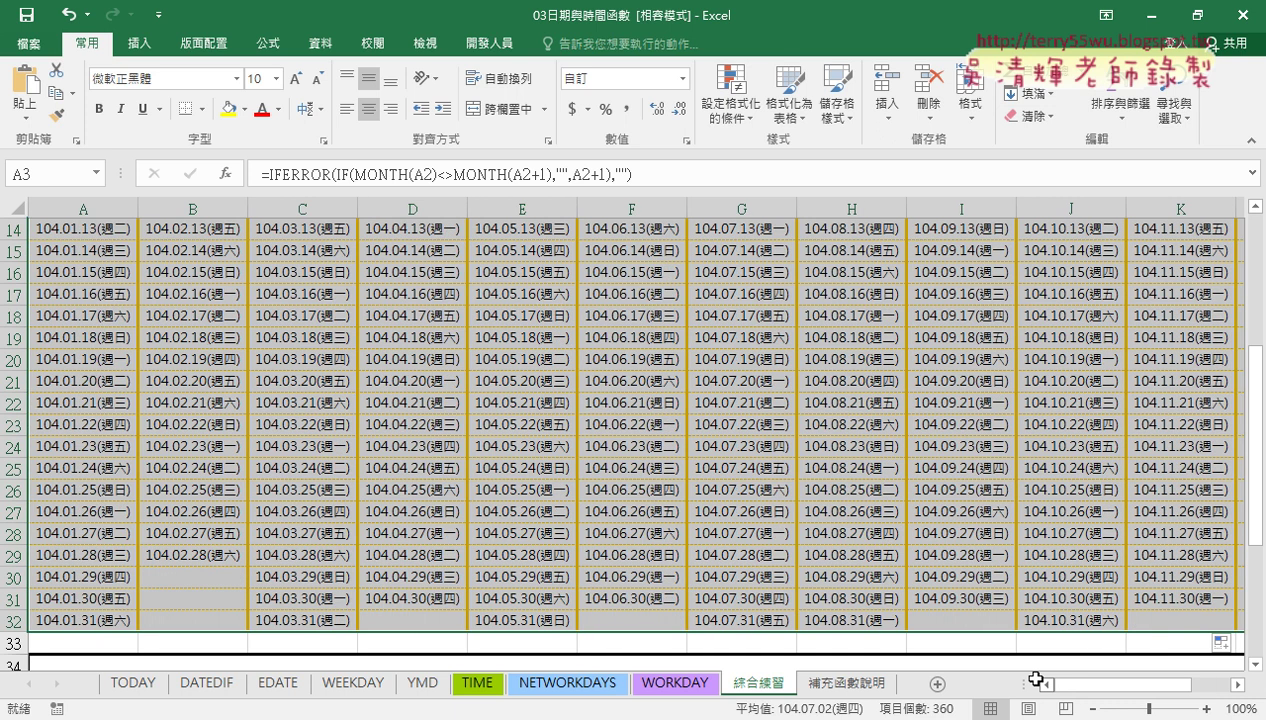
pyautogui.scroll(5, 410, 453)
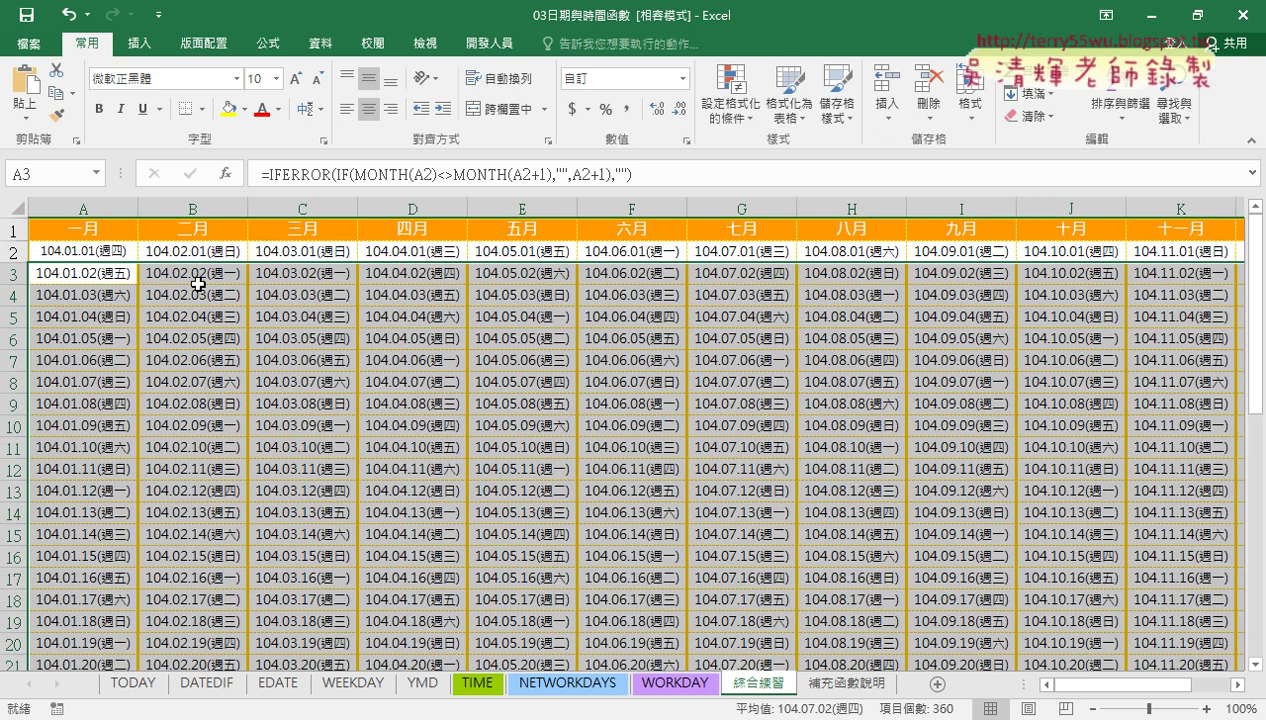
# Change the year of the start date in A2 from 2015 to 2020 (2020/1/1)
pyautogui.click(89, 248)
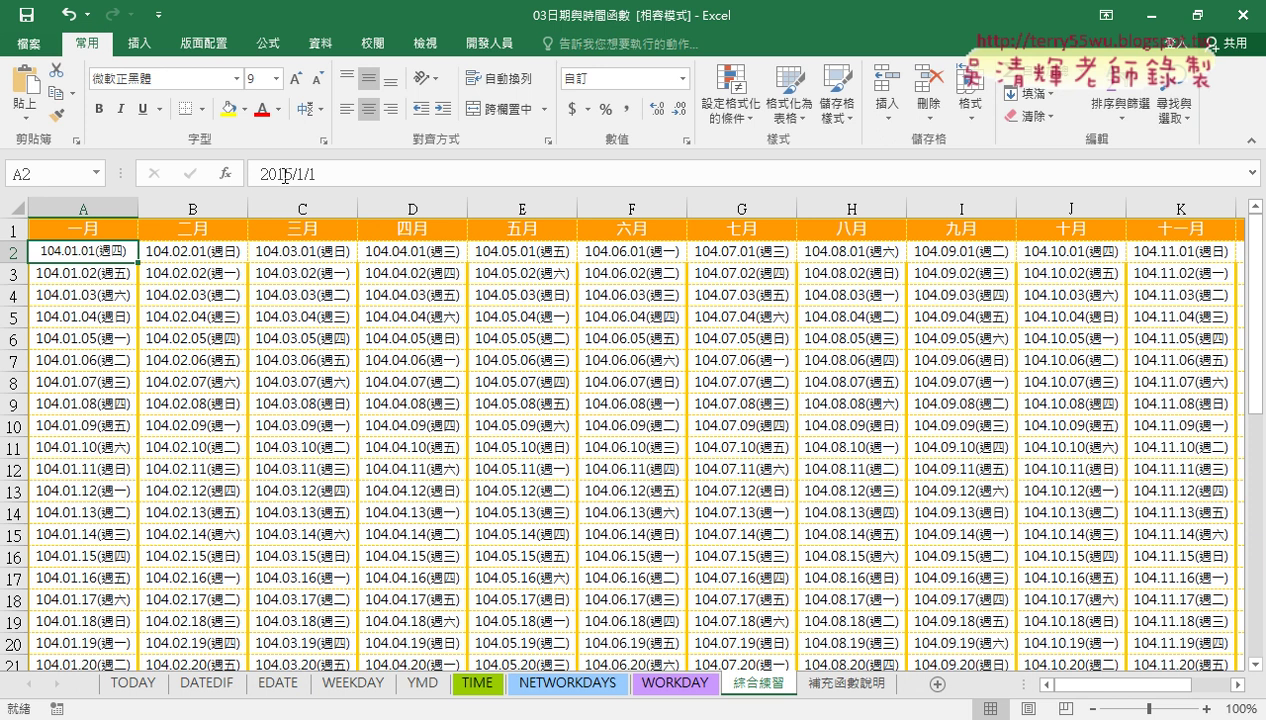
pyautogui.click(289, 176)
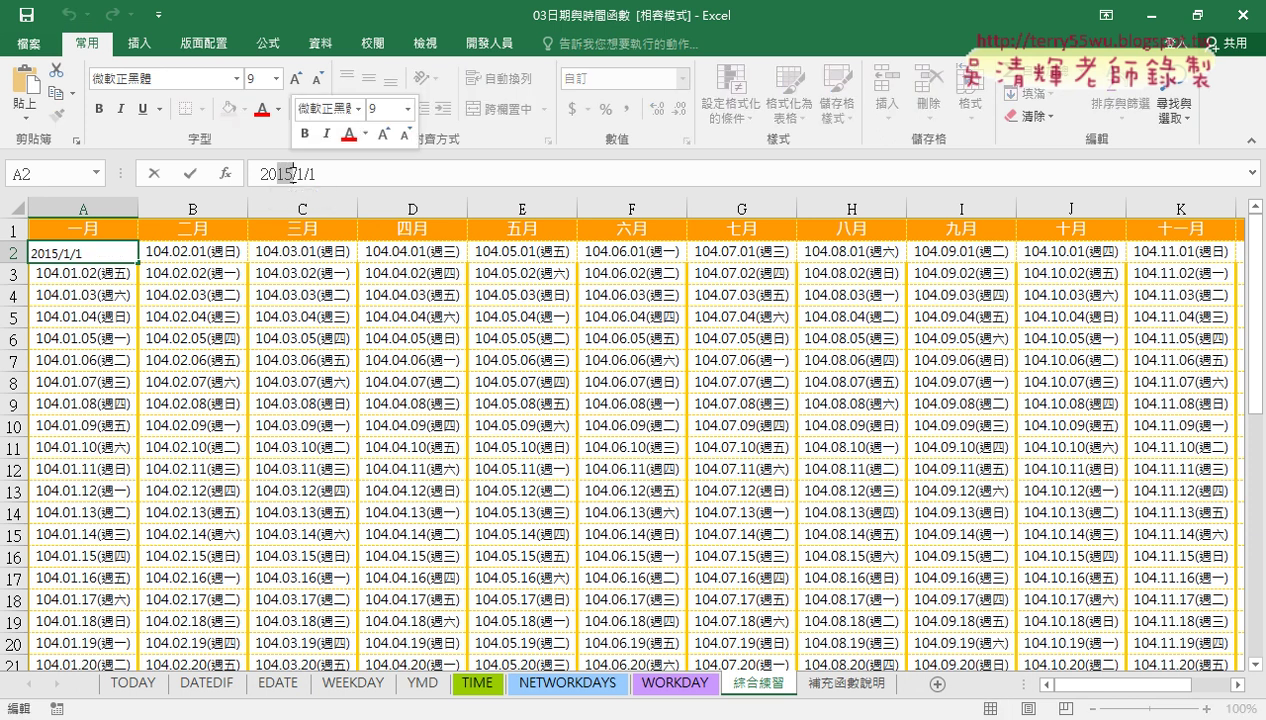
pyautogui.write('20')
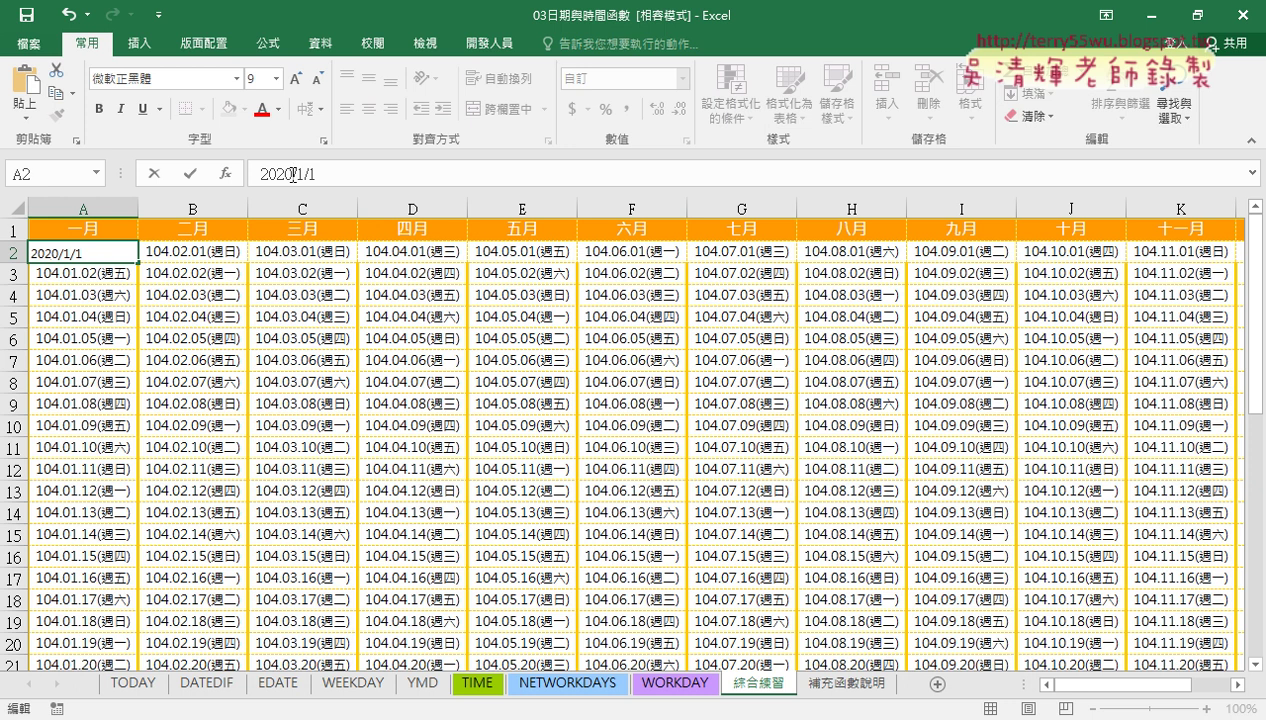
pyautogui.press('Return')
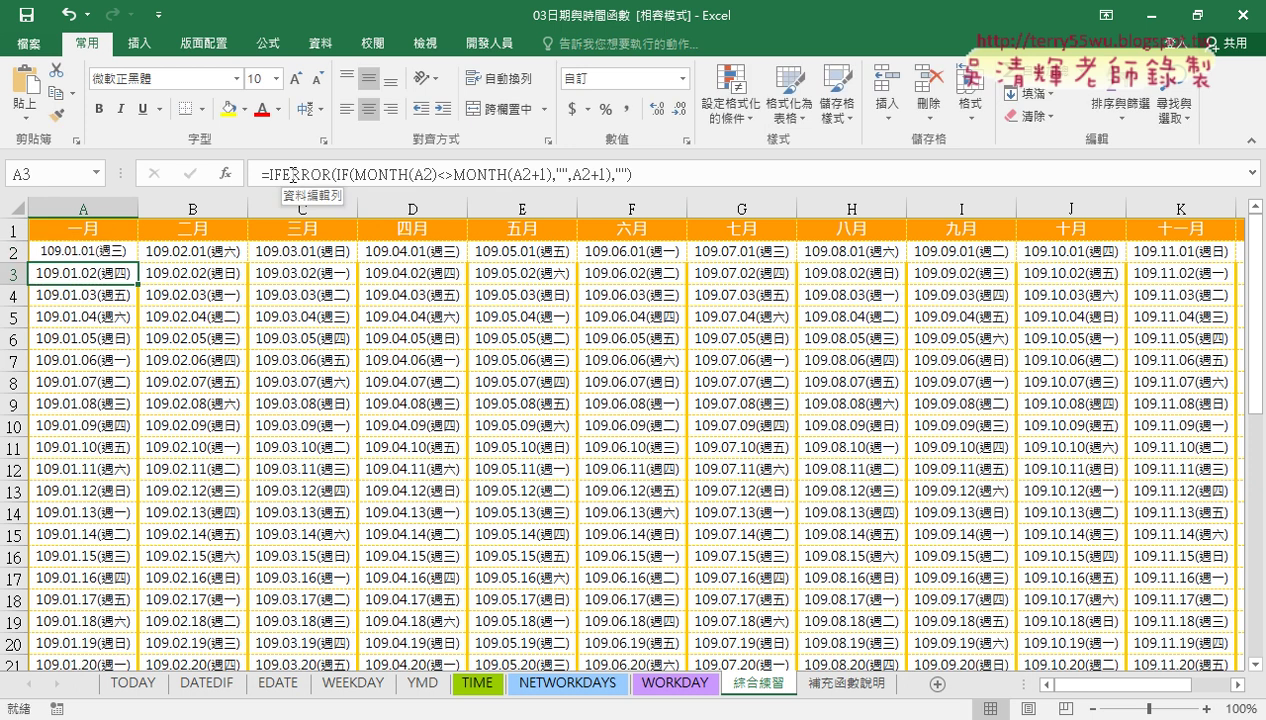
# Compare A2's new start date with B2's =EDATE(A2,1) formula
pyautogui.click(87, 252)
pyautogui.click(184, 252)
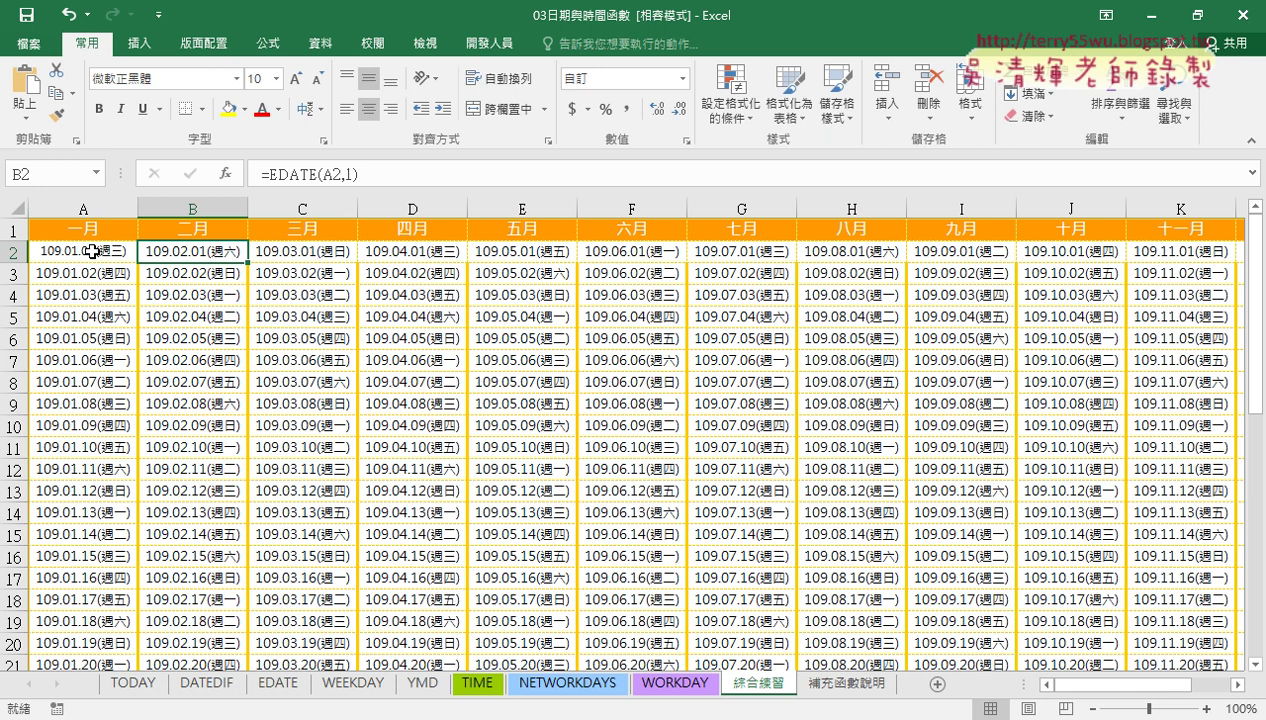
pyautogui.click(90, 250)
pyautogui.click(195, 252)
pyautogui.click(82, 250)
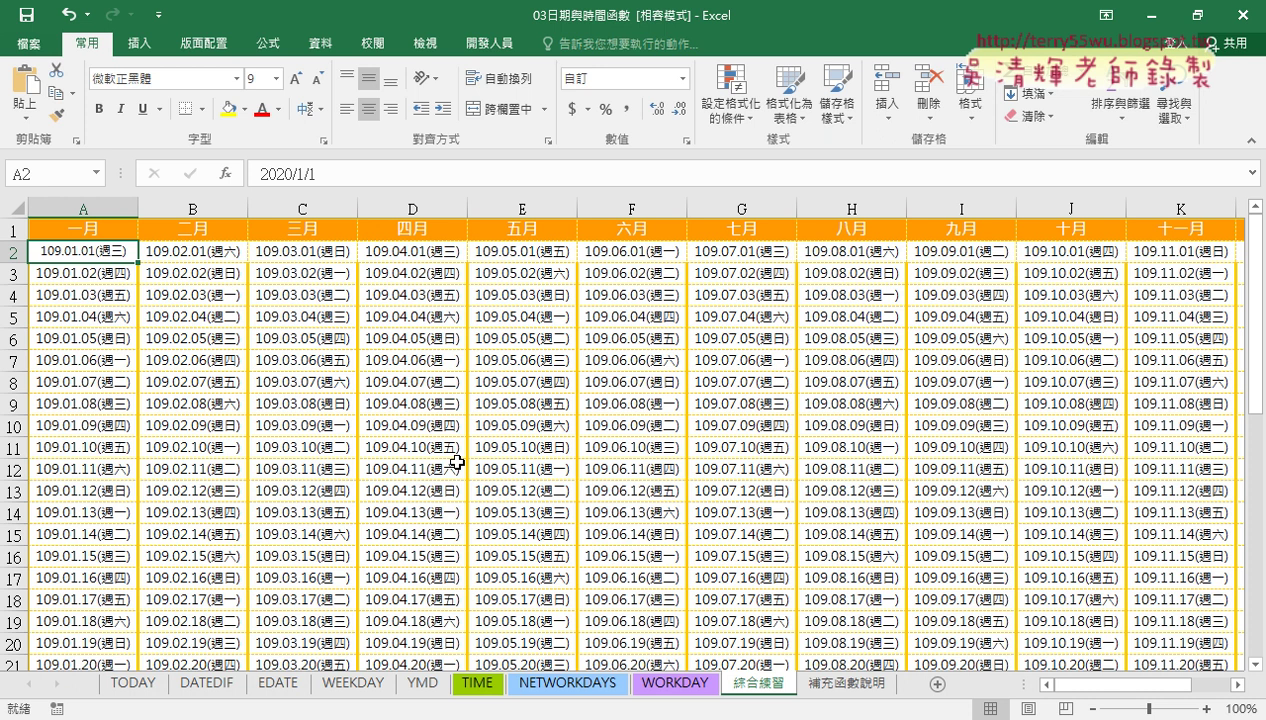
# Give the Saturday date in A5 a light green fill and light olive-green text
pyautogui.click(95, 318)
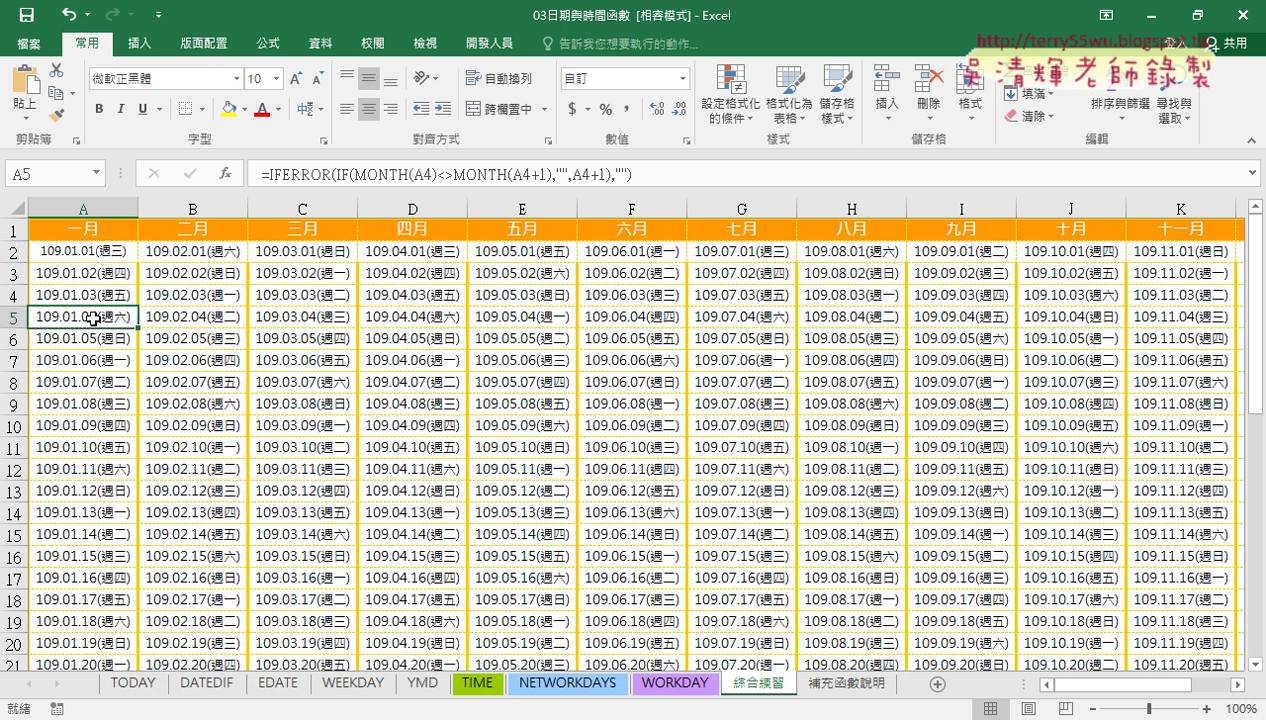
pyautogui.click(94, 336)
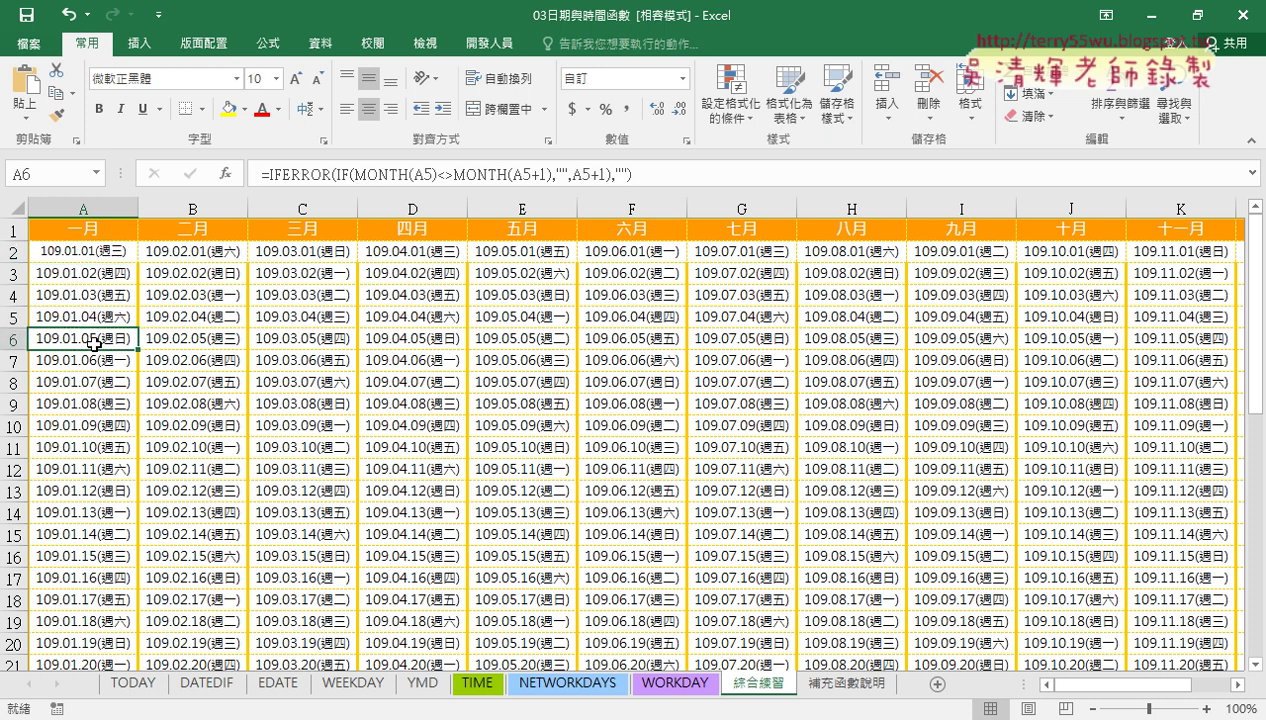
pyautogui.click(99, 316)
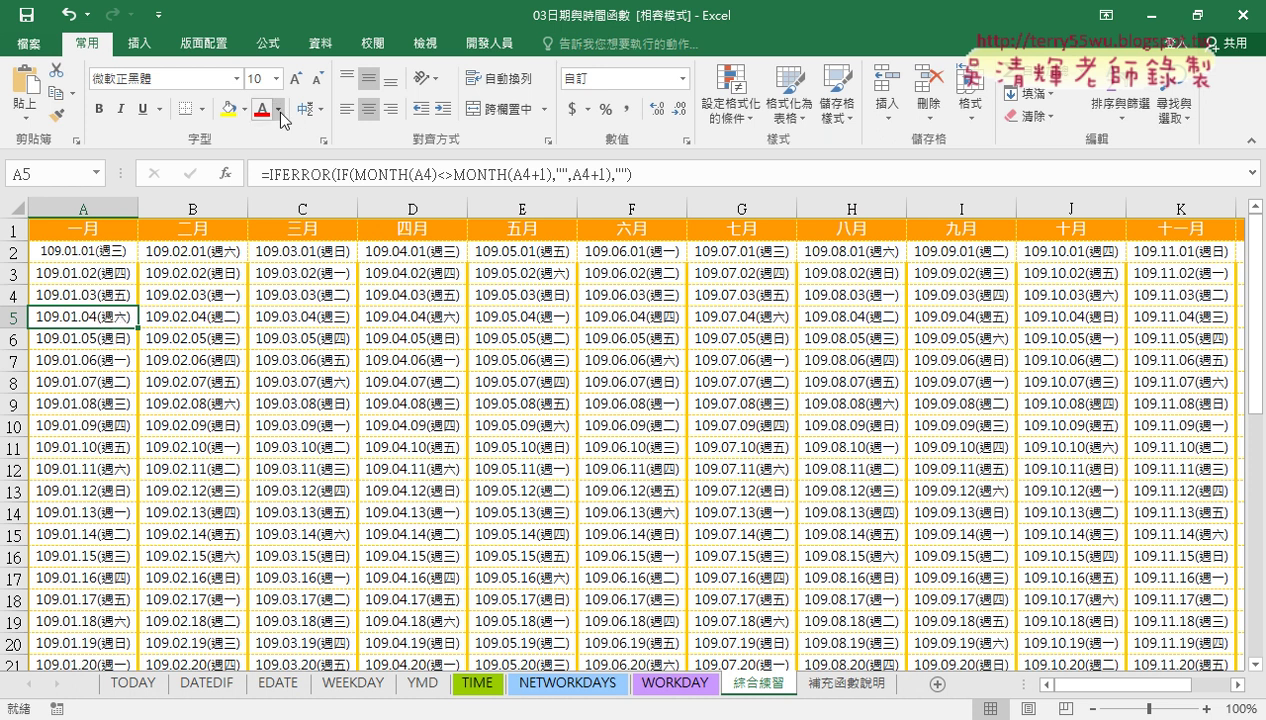
pyautogui.click(243, 110)
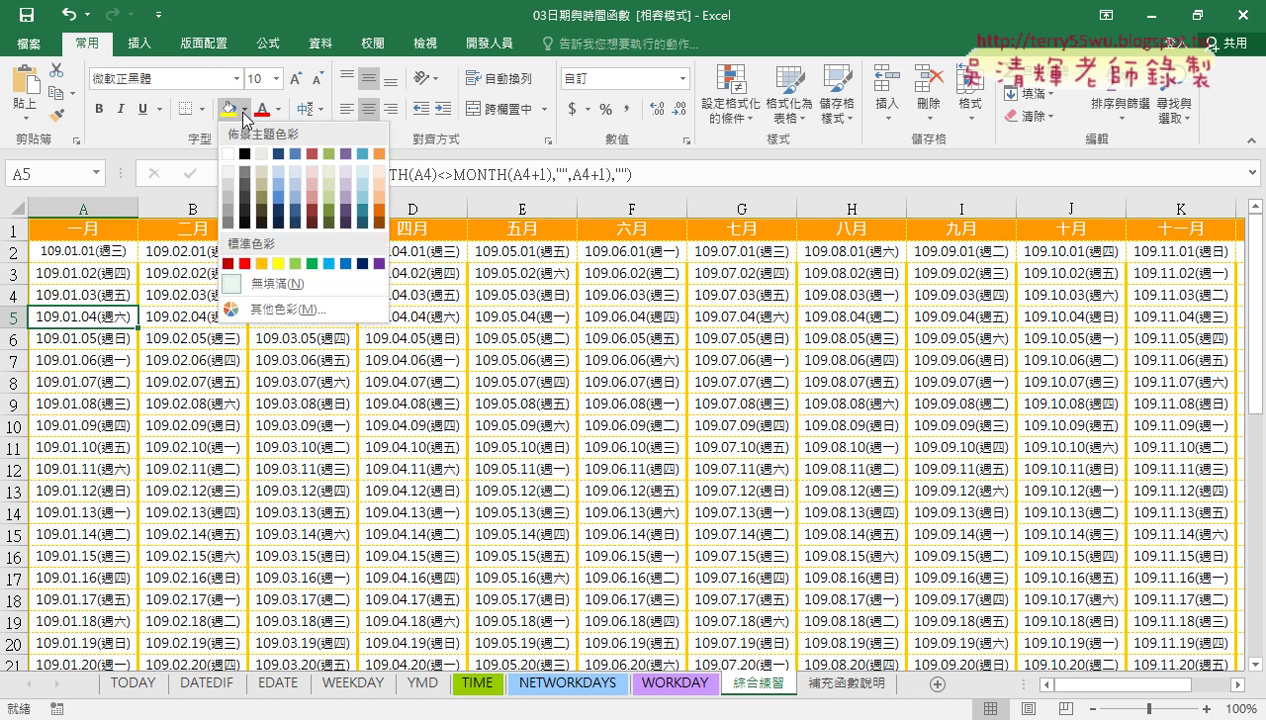
pyautogui.click(330, 178)
pyautogui.click(243, 110)
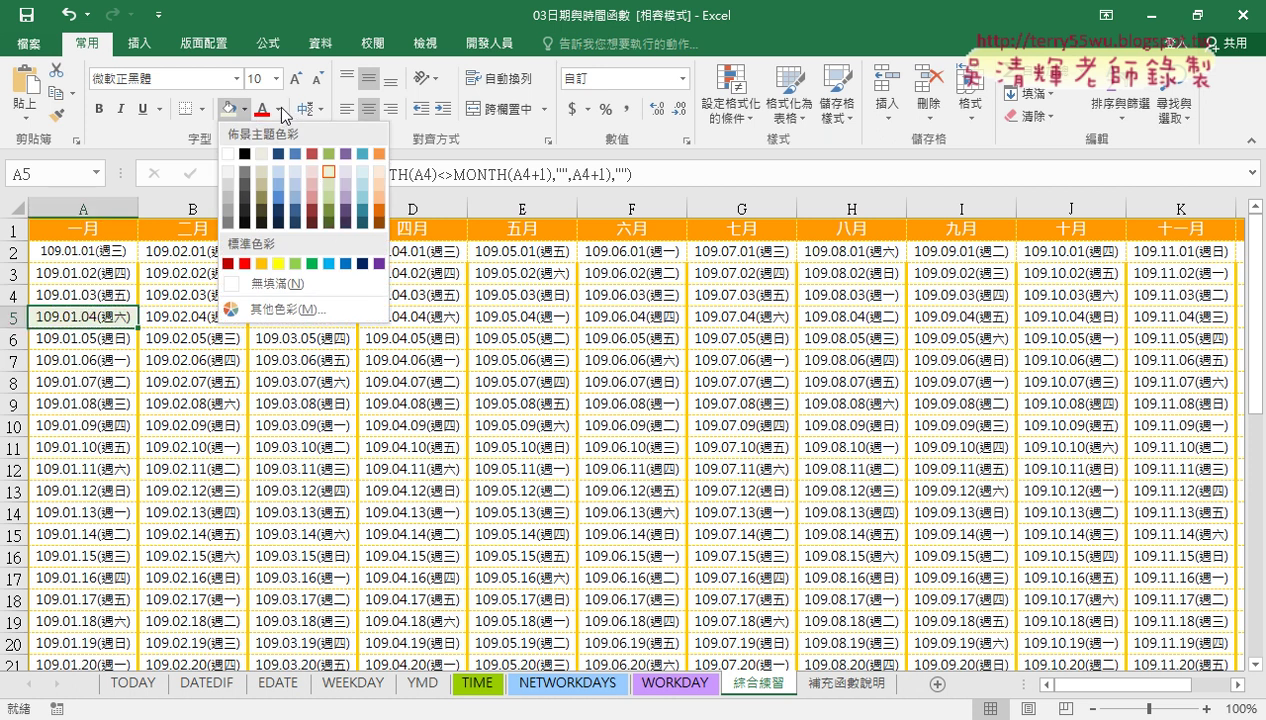
pyautogui.click(279, 109)
pyautogui.click(358, 227)
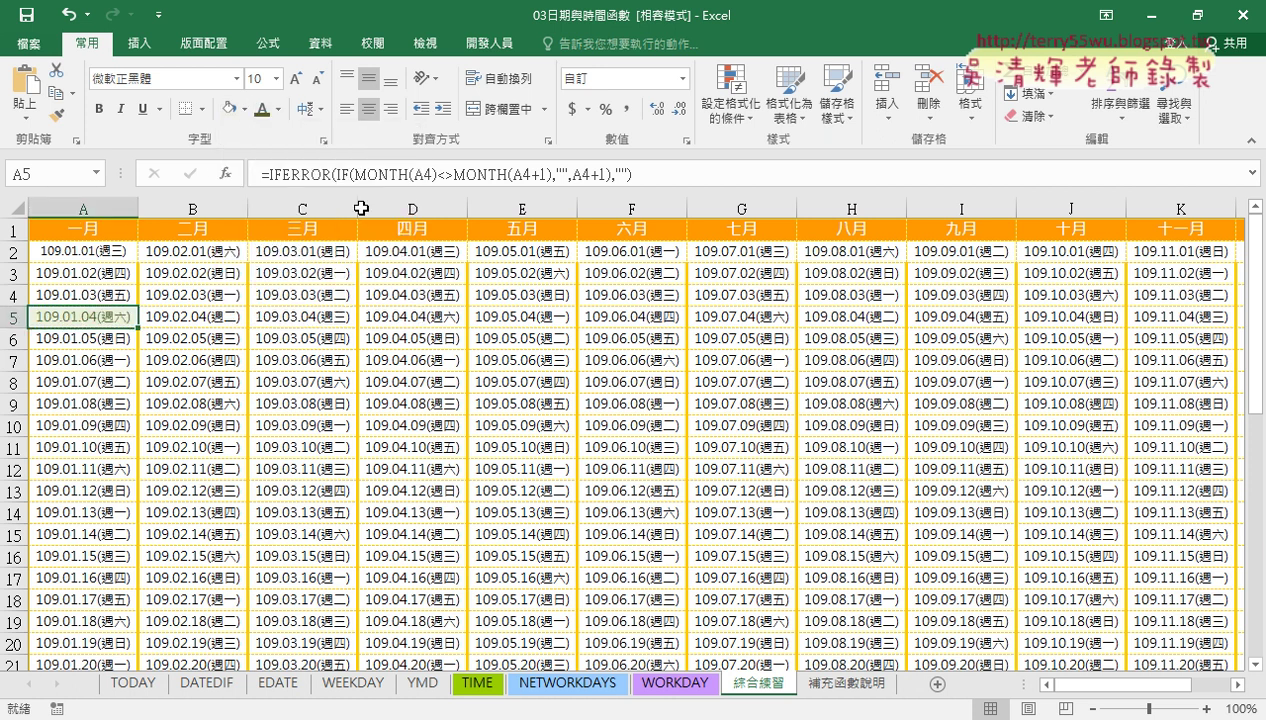
# Give the Sunday date in A6 a yellow fill and red text
pyautogui.click(116, 336)
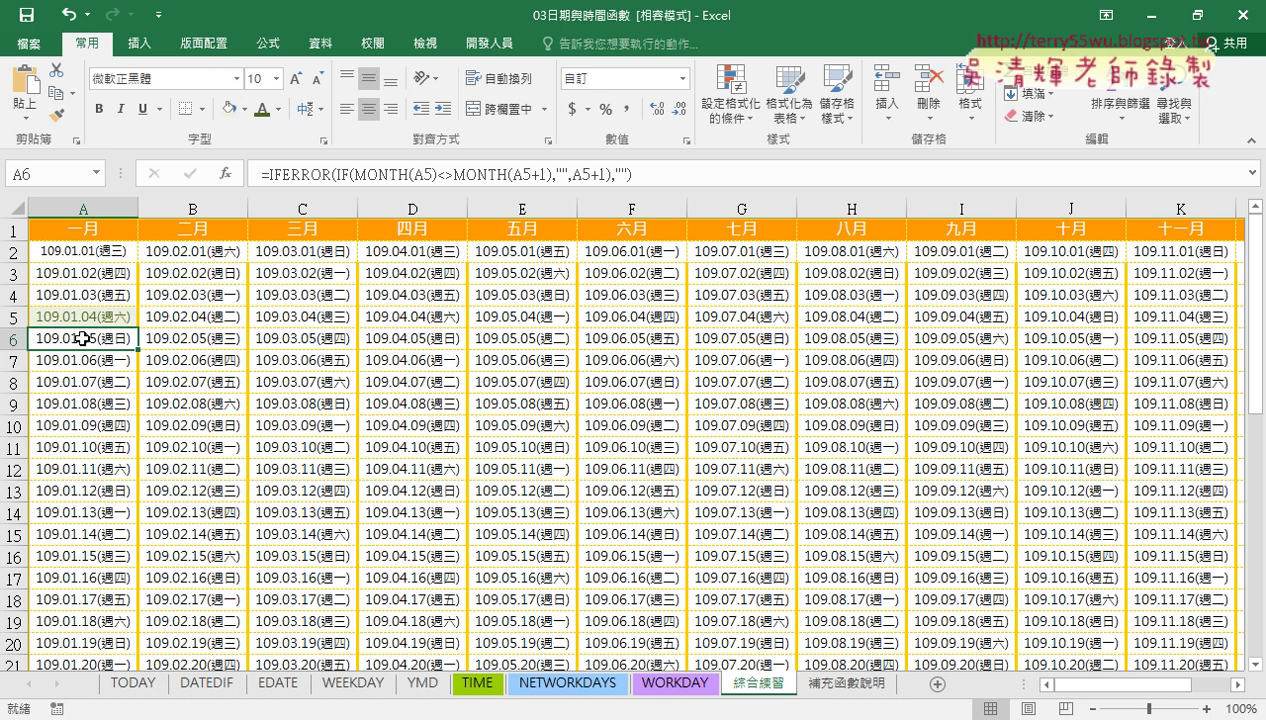
pyautogui.click(244, 109)
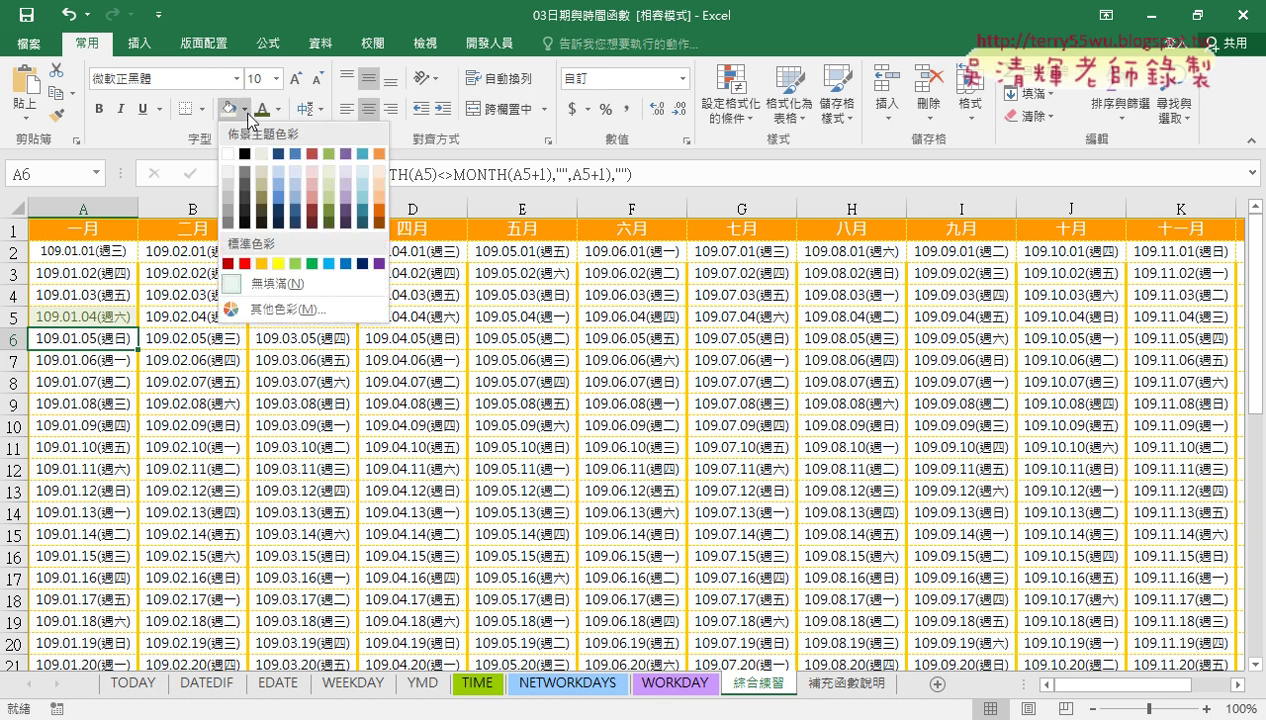
pyautogui.click(279, 265)
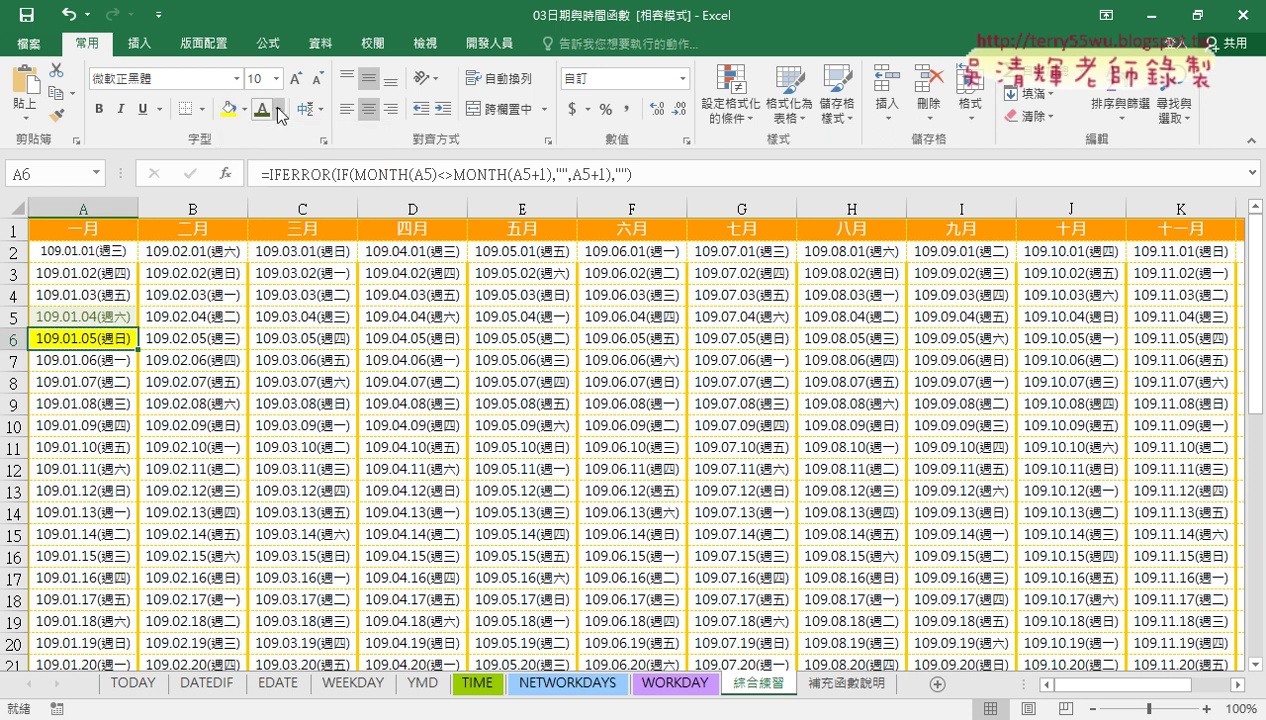
pyautogui.click(280, 111)
pyautogui.click(275, 284)
pyautogui.click(107, 325)
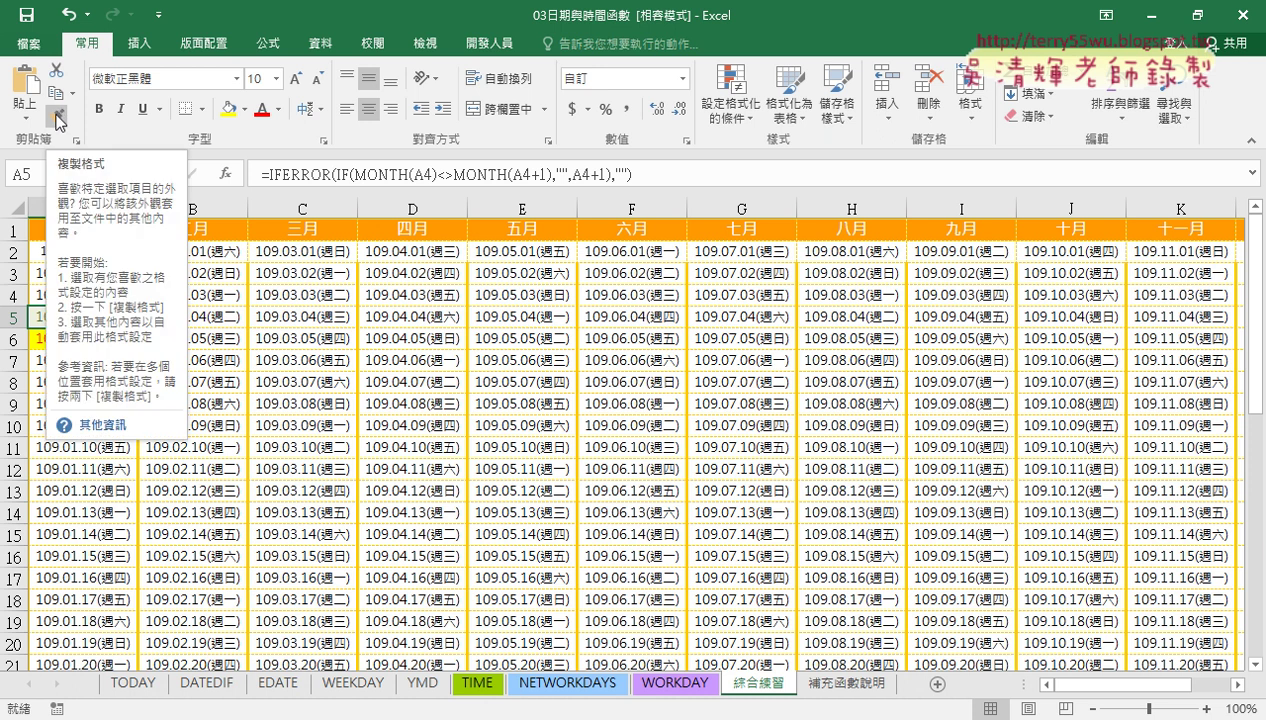
# Copy A5's Saturday formatting onto A12 and A19 with Format Painter, then undo it
pyautogui.click(57, 122)
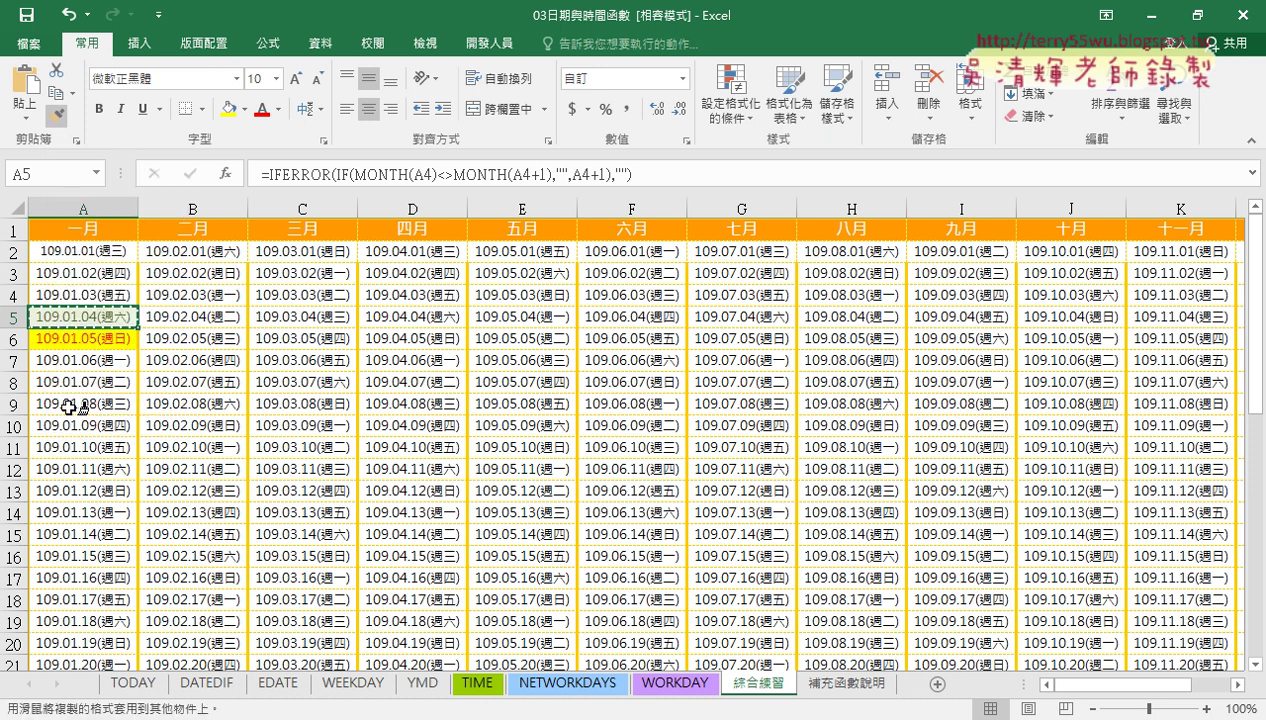
pyautogui.click(85, 465)
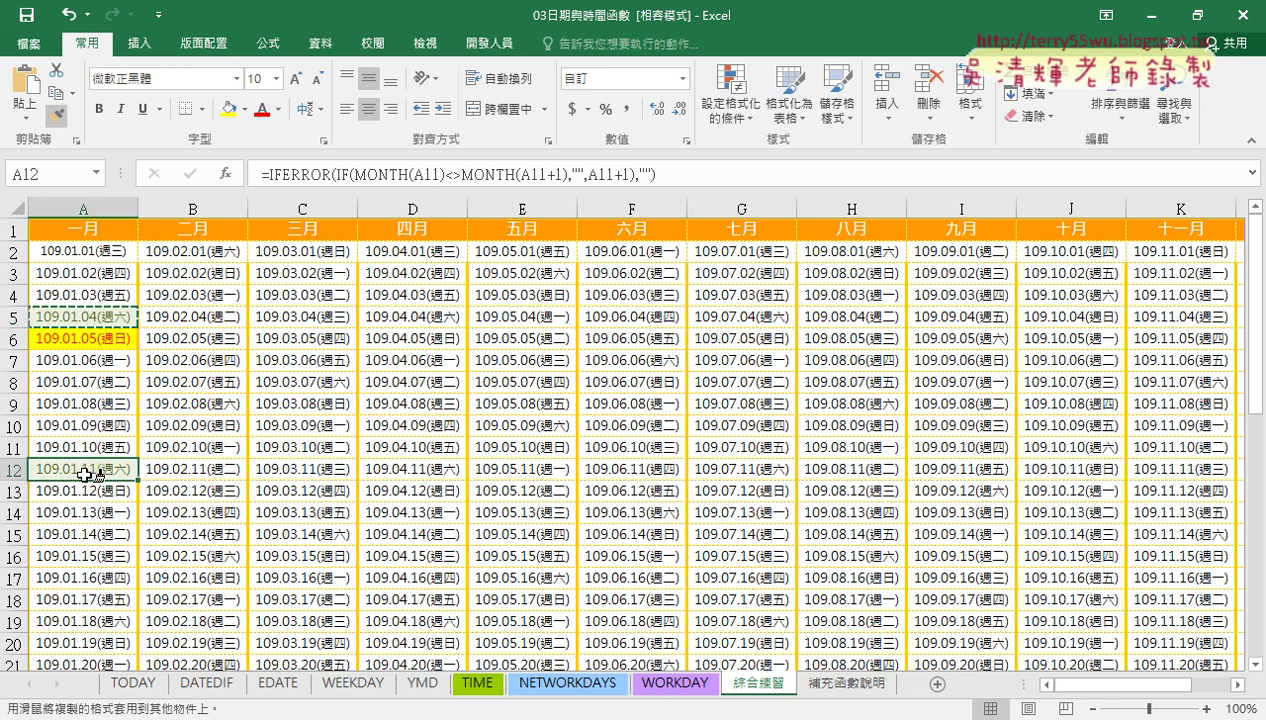
pyautogui.click(97, 608)
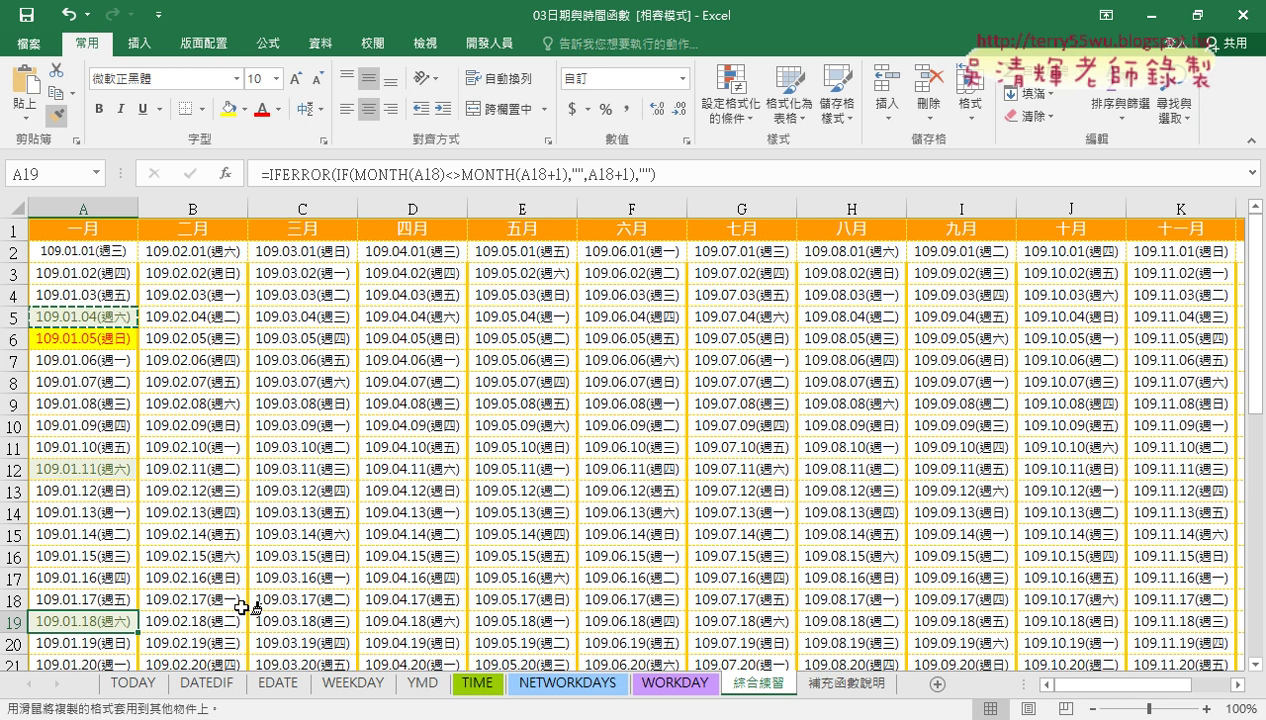
pyautogui.hotkey('ctrl', 'z')
pyautogui.hotkey('ctrl', 'z')
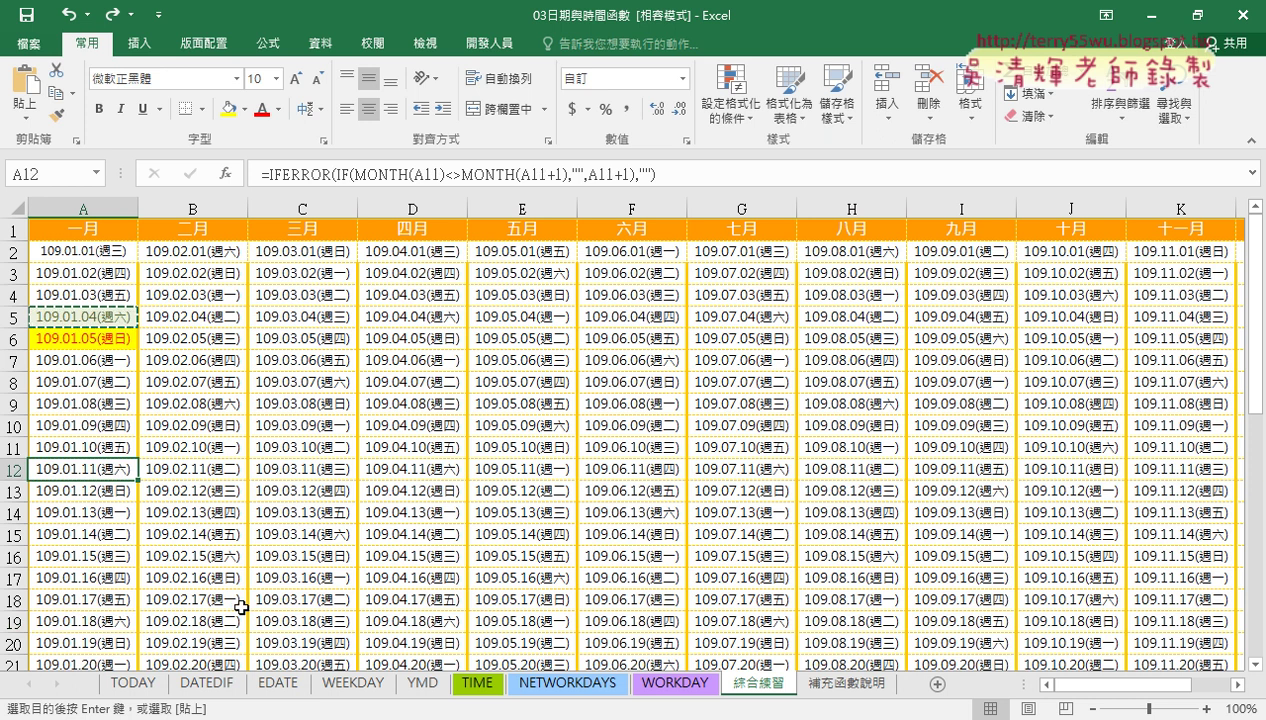
# Cancel the pending format copy and bring up the Conditional Formatting rule types
pyautogui.click(96, 320)
pyautogui.click(100, 340)
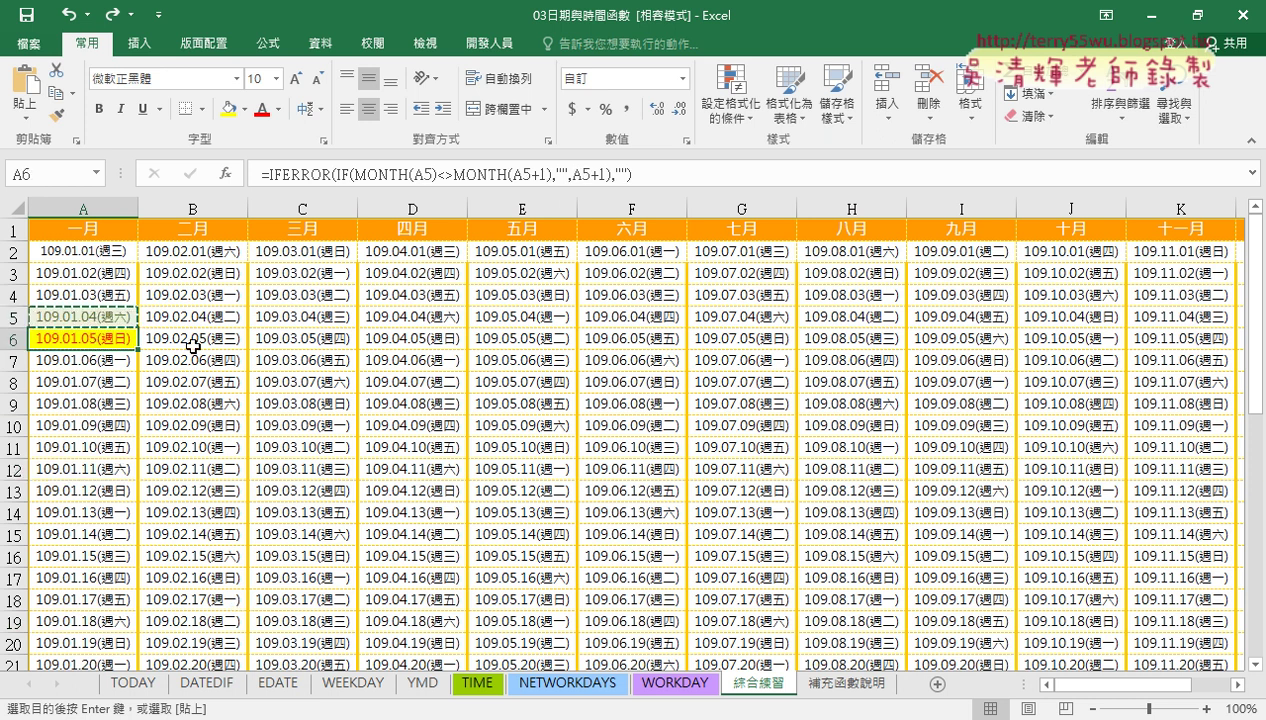
pyautogui.press('Escape')
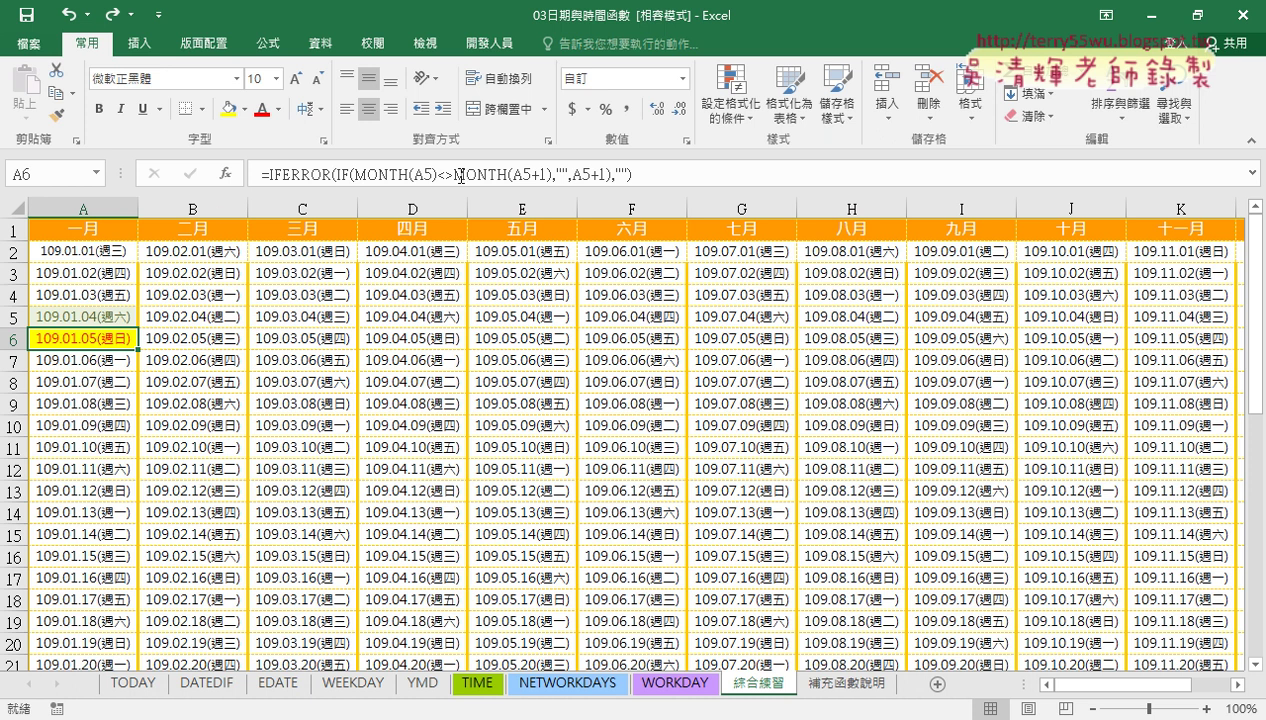
pyautogui.click(731, 118)
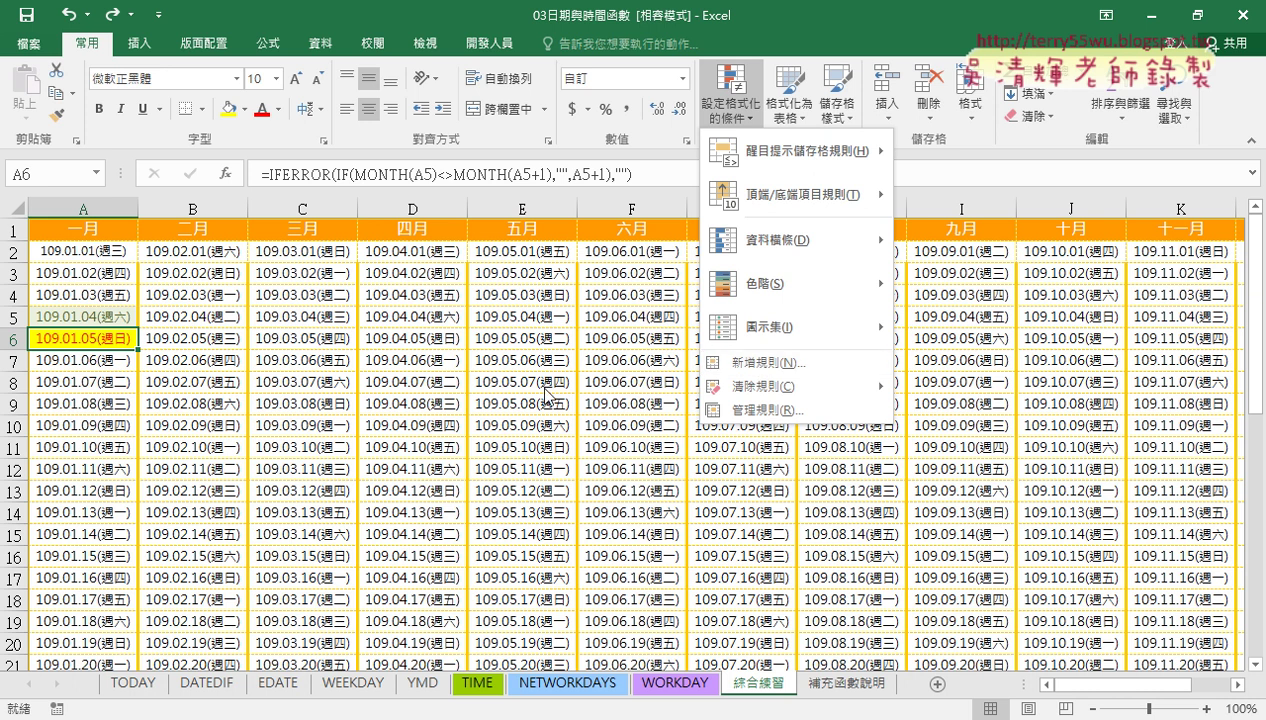
# Close the Conditional Formatting menu and select row 2, then column A
pyautogui.click(70, 256)
pyautogui.click(16, 252)
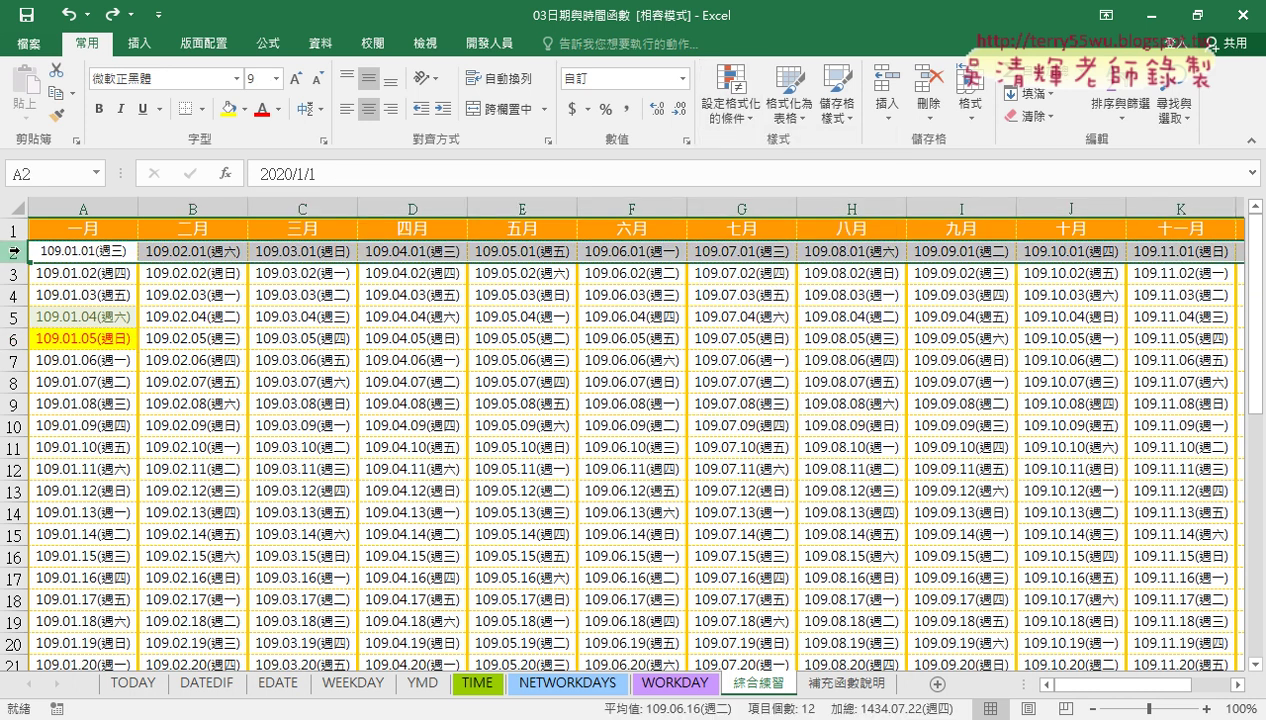
pyautogui.scroll(-6, 65, 622)
pyautogui.scroll(-1, 65, 610)
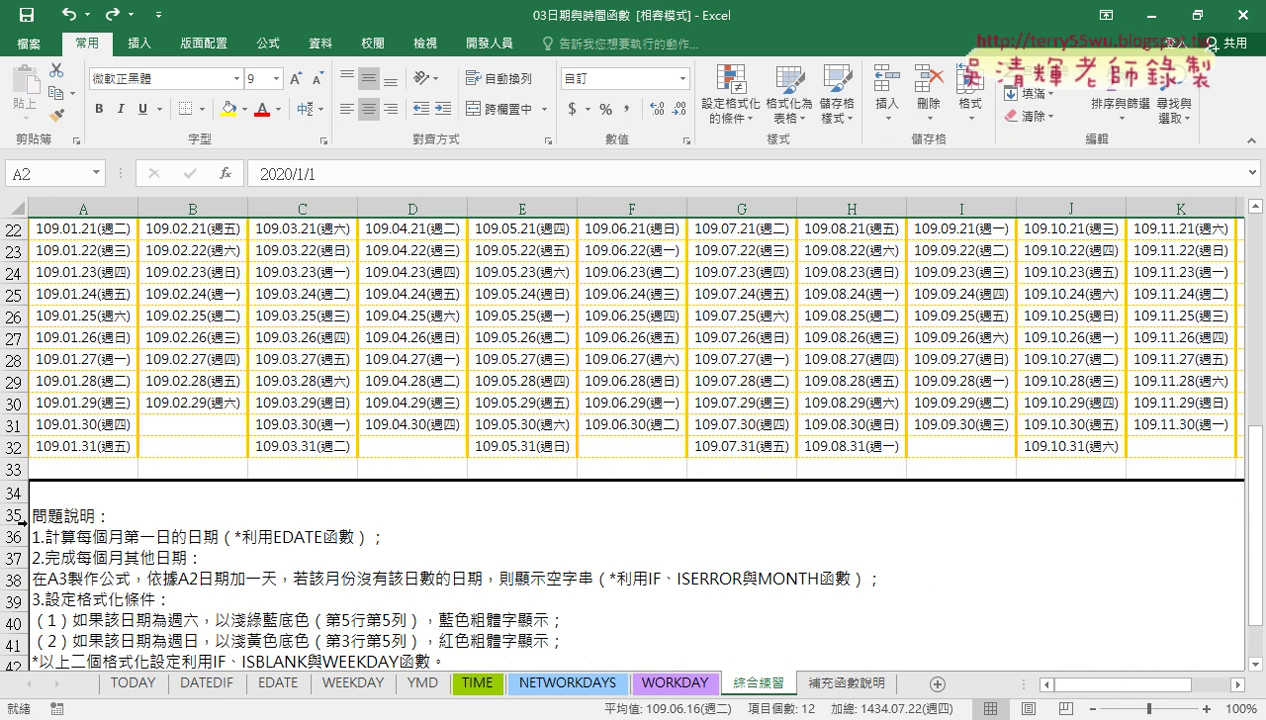
pyautogui.scroll(6, 67, 451)
pyautogui.scroll(1, 69, 455)
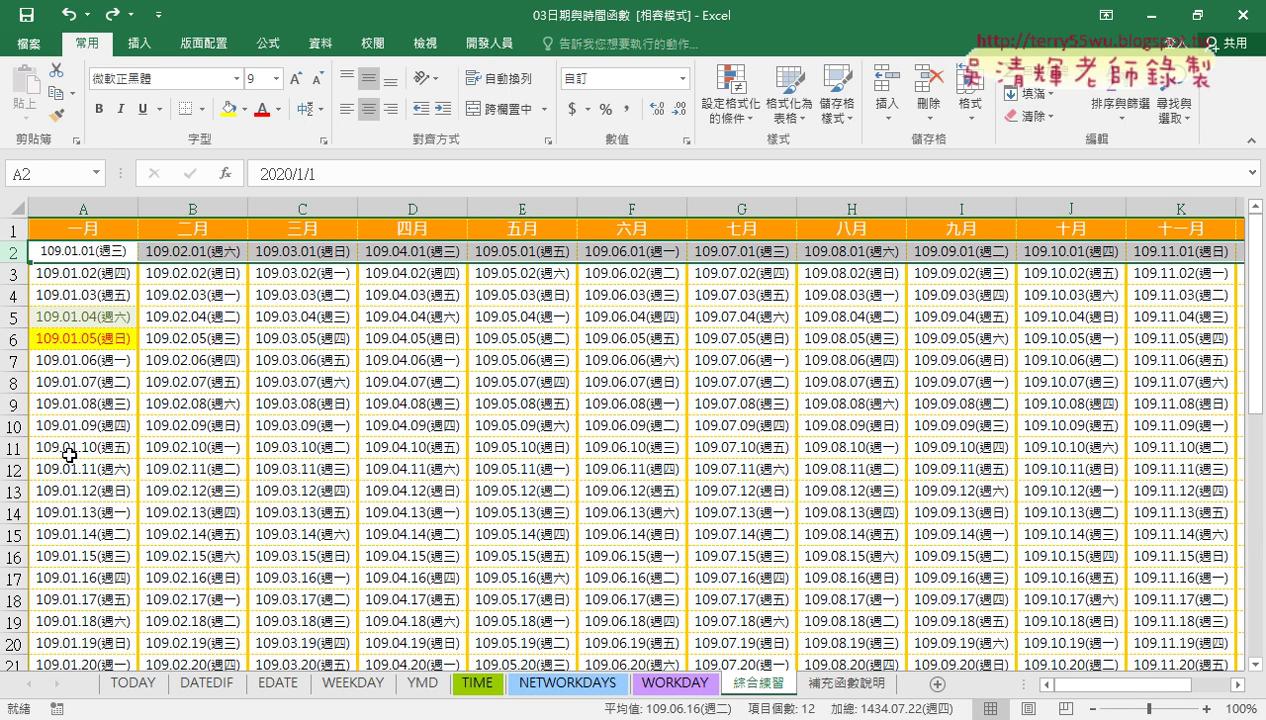
pyautogui.click(88, 212)
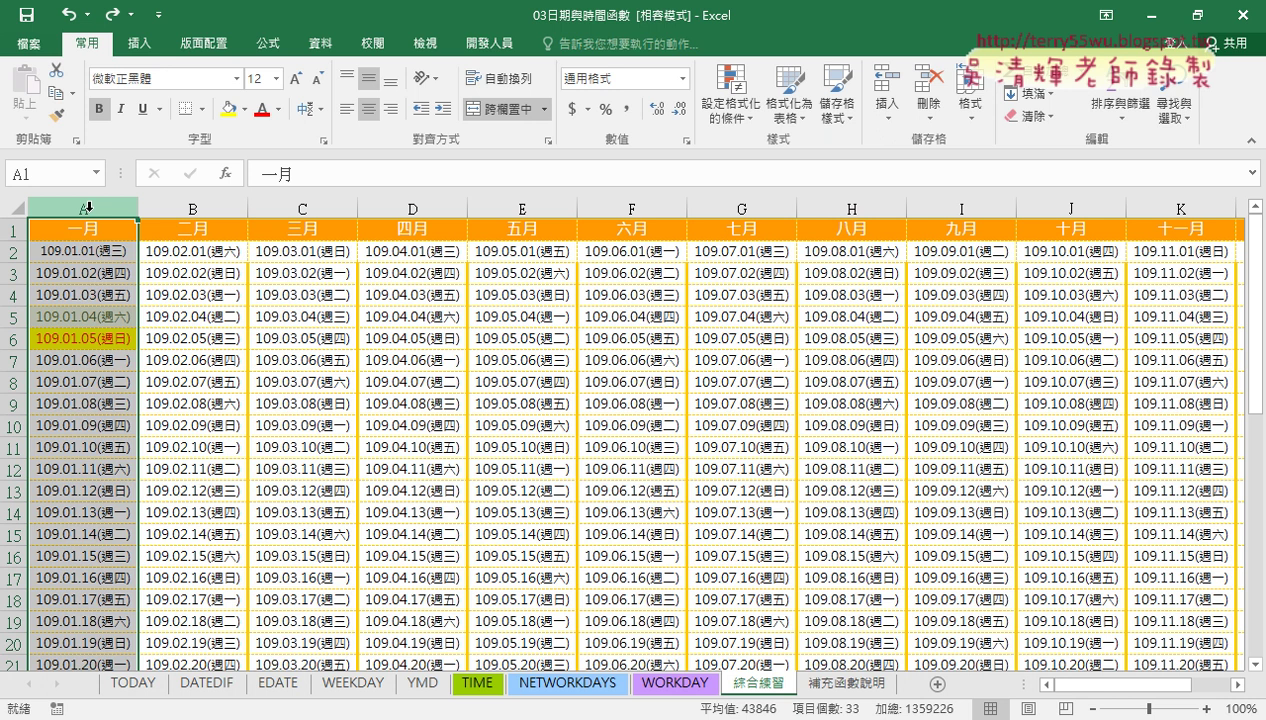
pyautogui.click(88, 207)
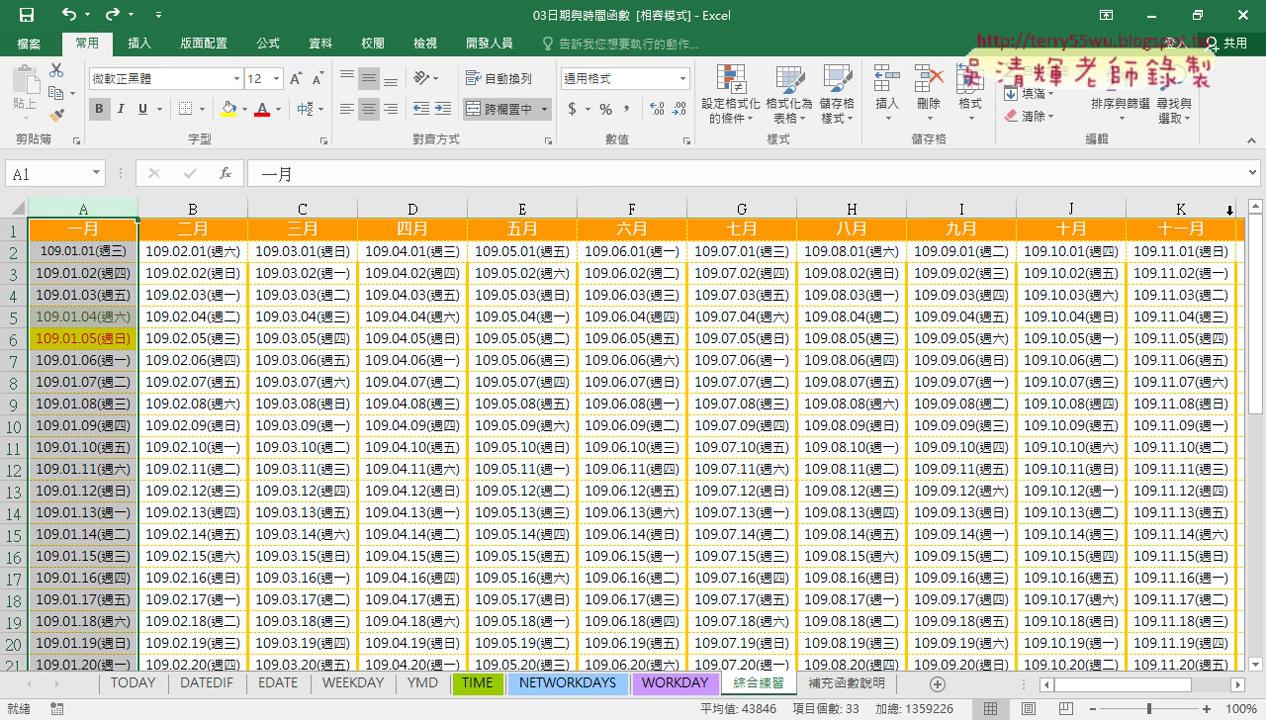
# Review the first-row formulas A2 through D2, ending at D2's =EDATE(C2,1)
pyautogui.click(100, 252)
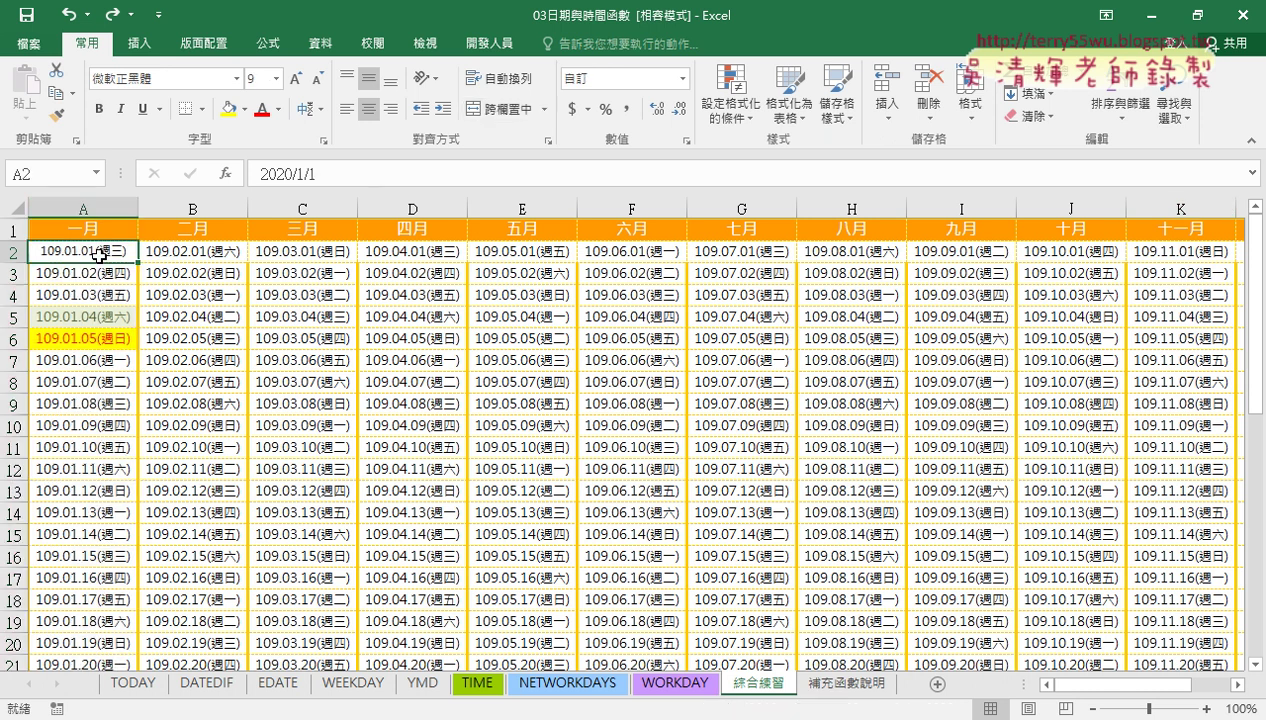
pyautogui.click(174, 253)
pyautogui.click(300, 252)
pyautogui.click(420, 259)
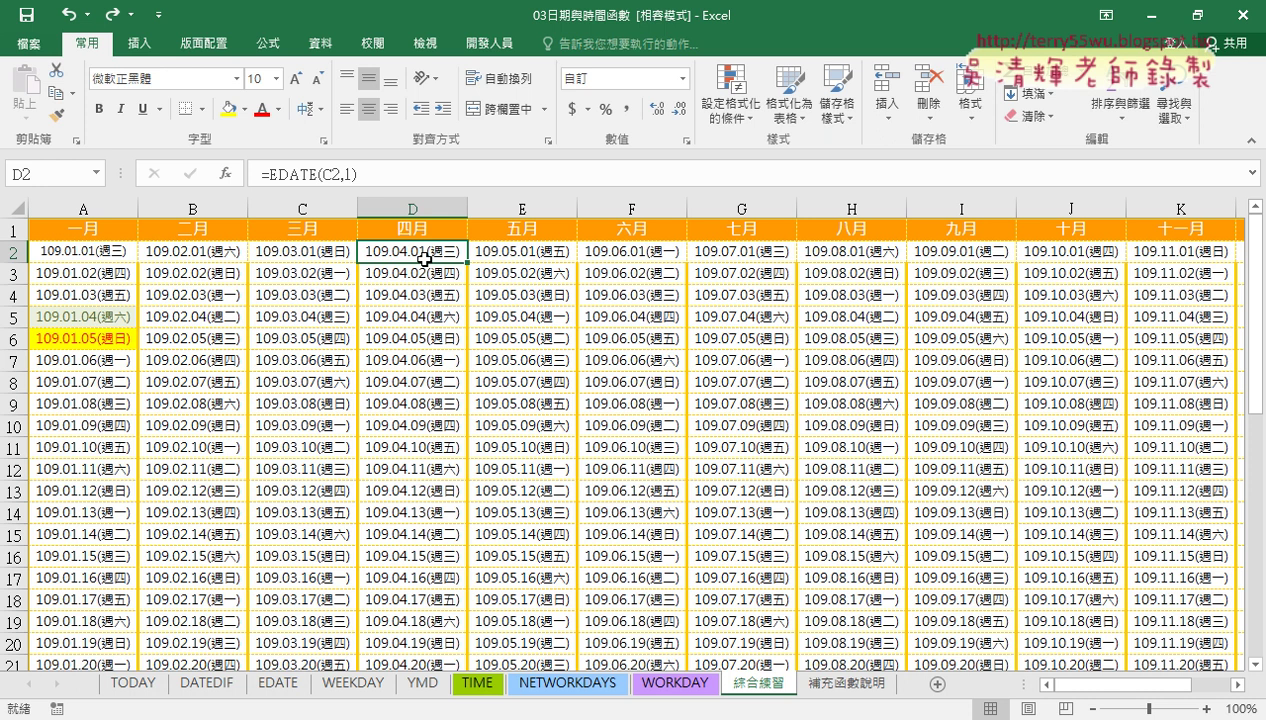
# In A3's formula, highlight the IF(MONTH(A2)<>MONTH(A2+1),"" condition
pyautogui.click(89, 256)
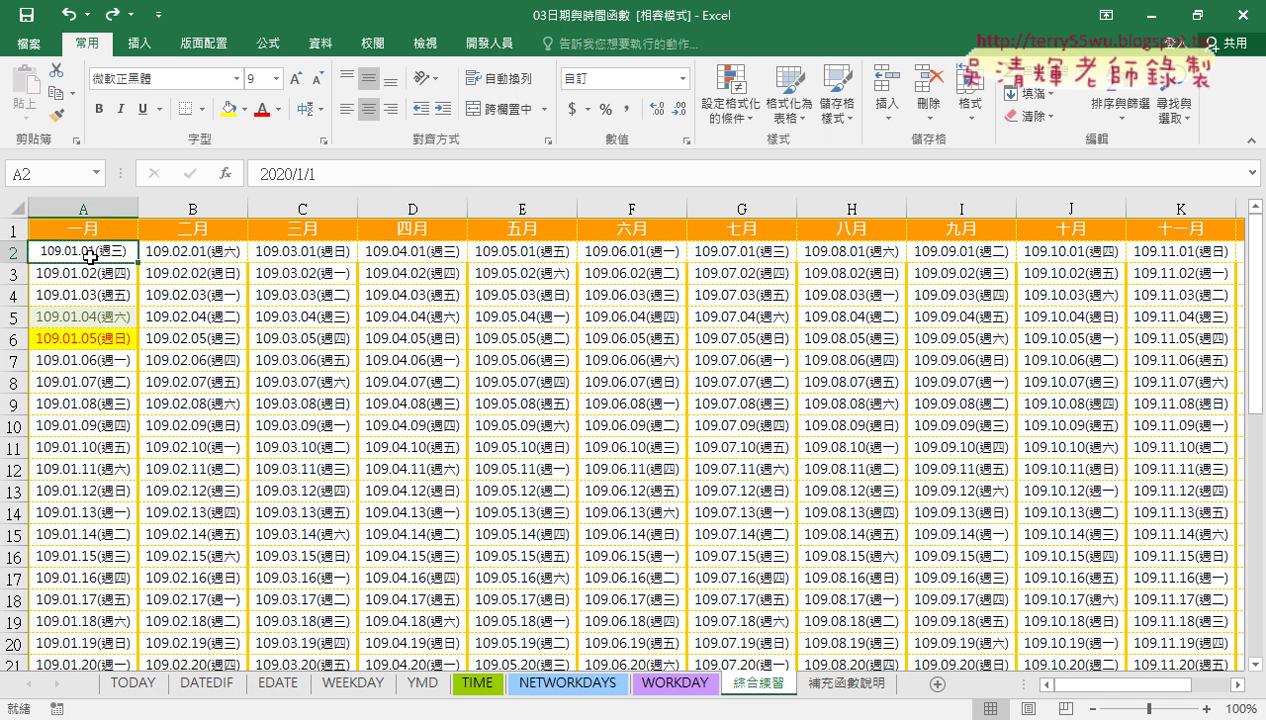
pyautogui.click(99, 273)
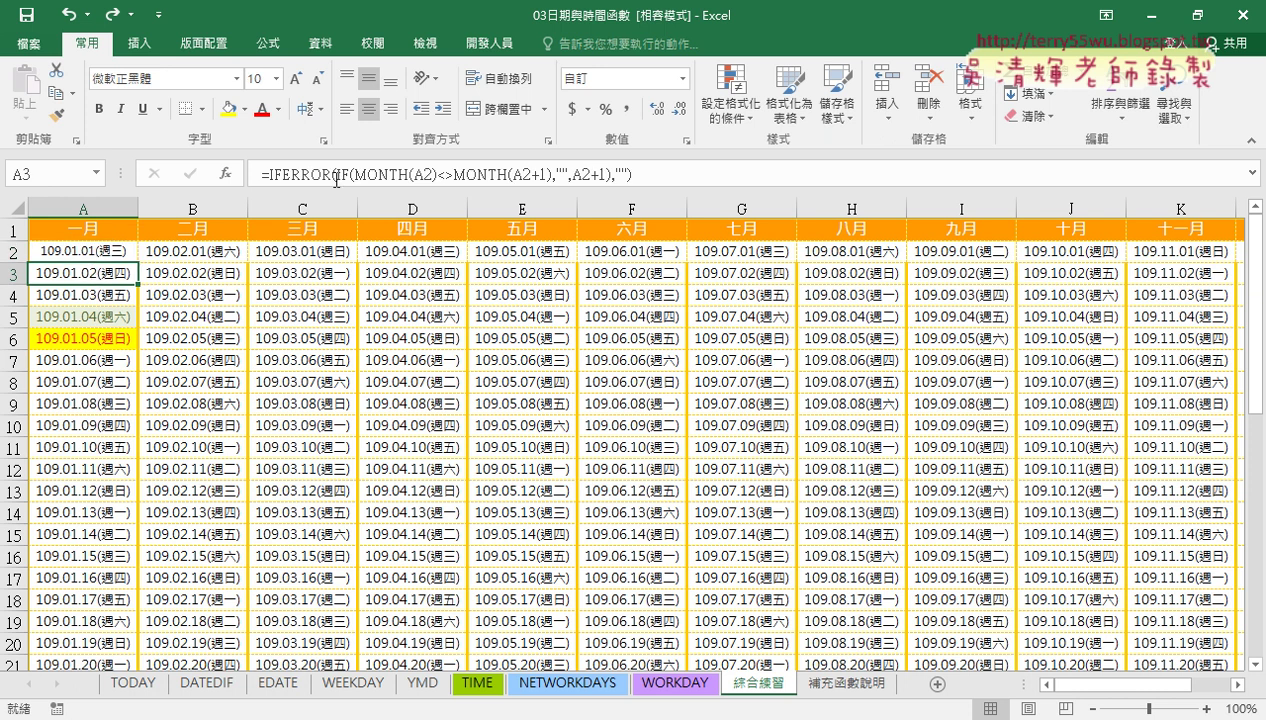
pyautogui.moveTo(336, 175); pyautogui.dragTo(626, 175)
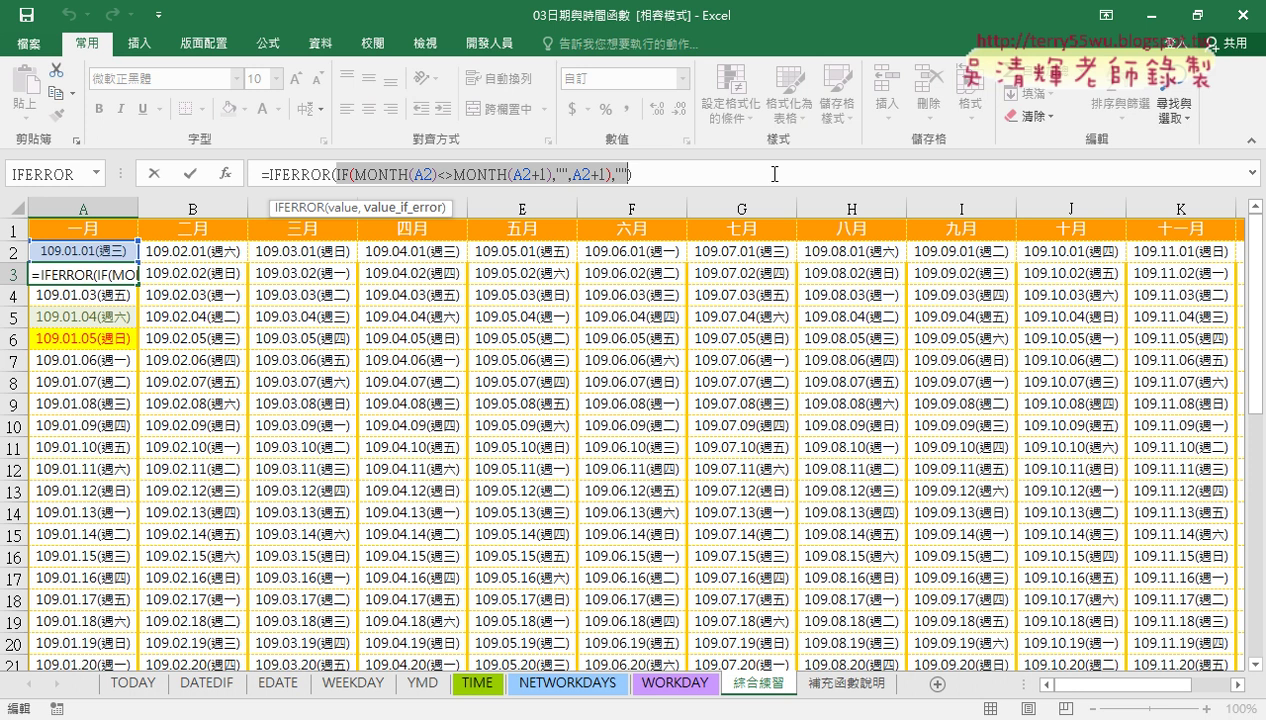